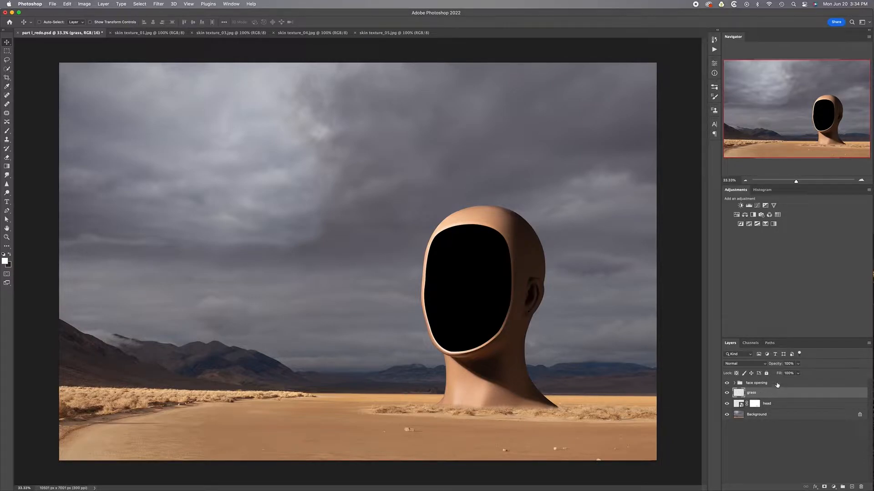
Move the grass layer above the face opening group, and add a group named "skin texture" directly above face opening
{"action": "left_click_drag", "start_coordinate": [784, 394], "coordinate": [784, 382]}
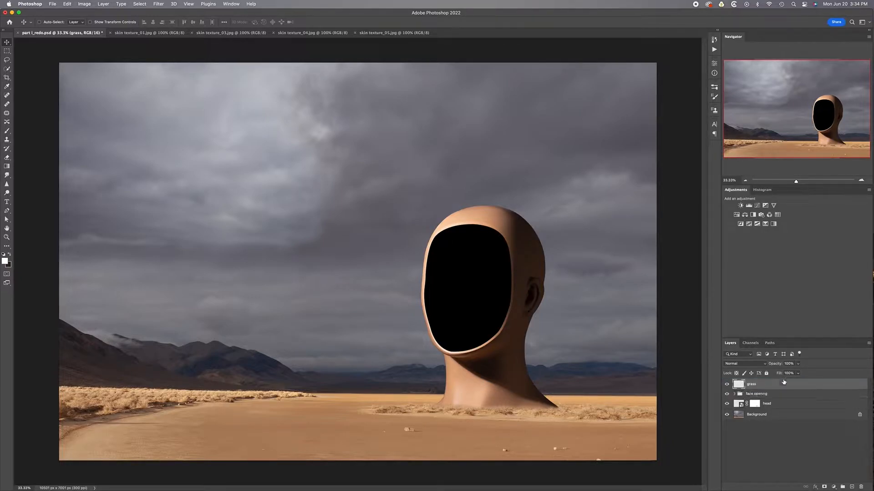
{"action": "left_click", "coordinate": [784, 395]}
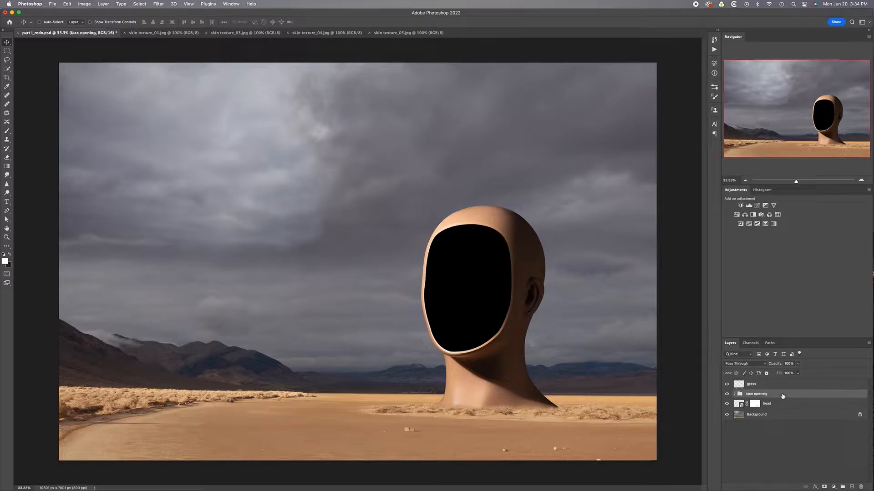
{"action": "left_click", "coordinate": [843, 487]}
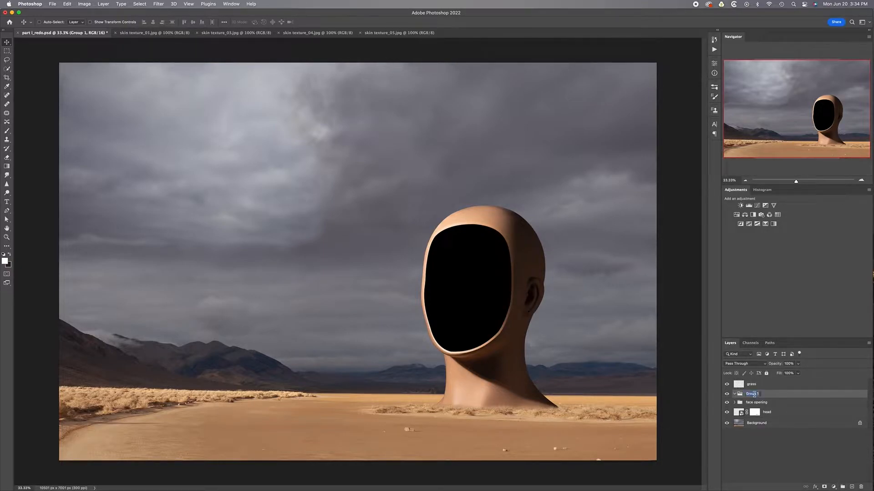
{"action": "type", "text": "skin texture"}
{"action": "key", "text": "Return"}
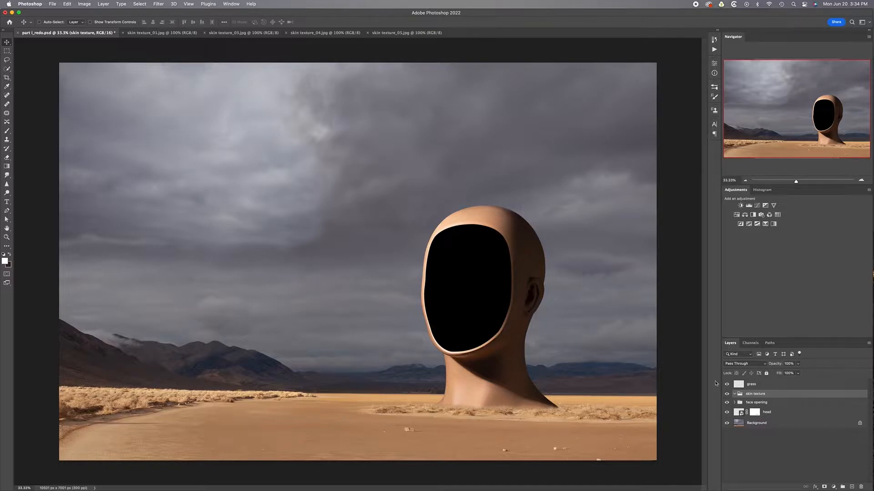
Clear the selection in skin texture_01.jpg and compare the four open skin texture images
{"action": "left_click", "coordinate": [162, 33]}
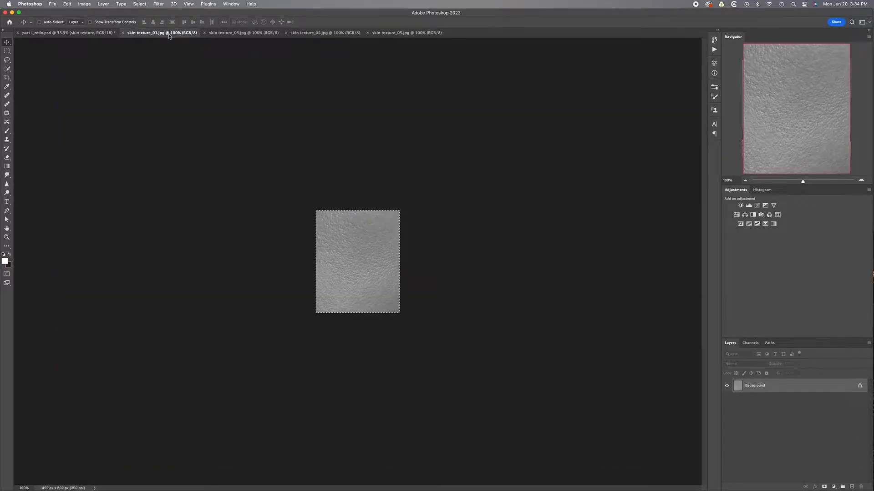
{"action": "key", "text": "super+d"}
{"action": "left_click", "coordinate": [230, 37]}
{"action": "left_click", "coordinate": [335, 35]}
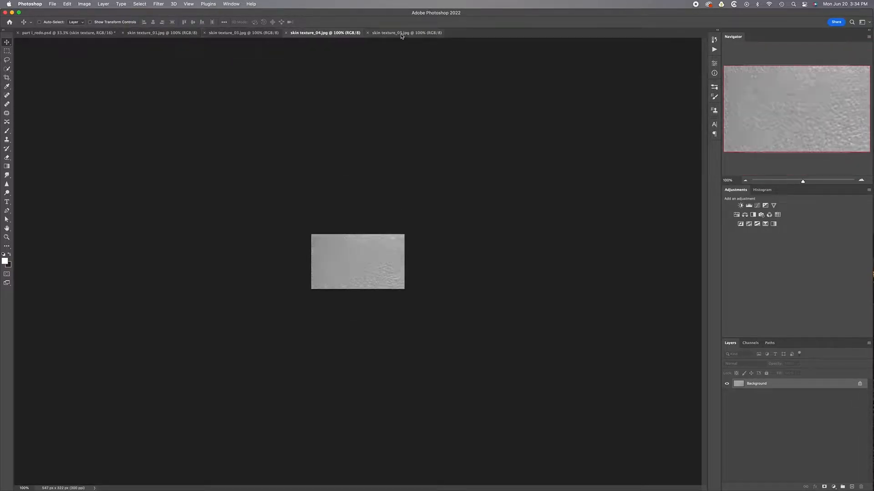
{"action": "left_click", "coordinate": [402, 34]}
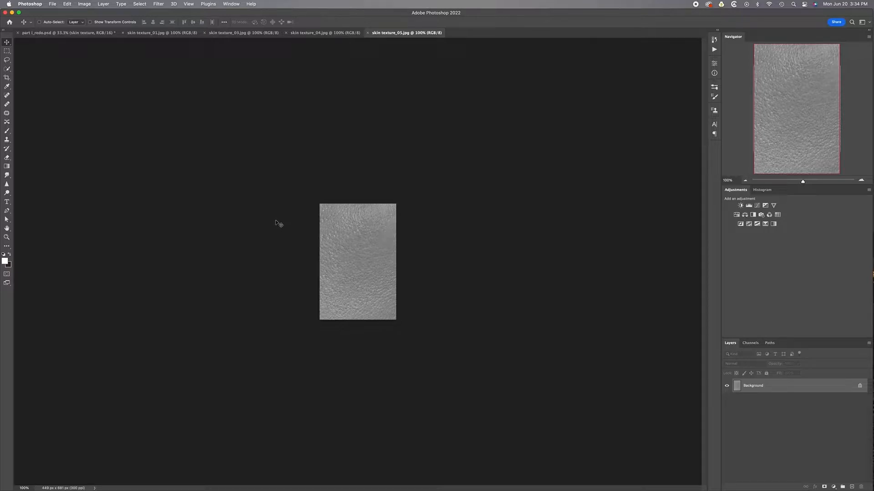
{"action": "left_click", "coordinate": [164, 36]}
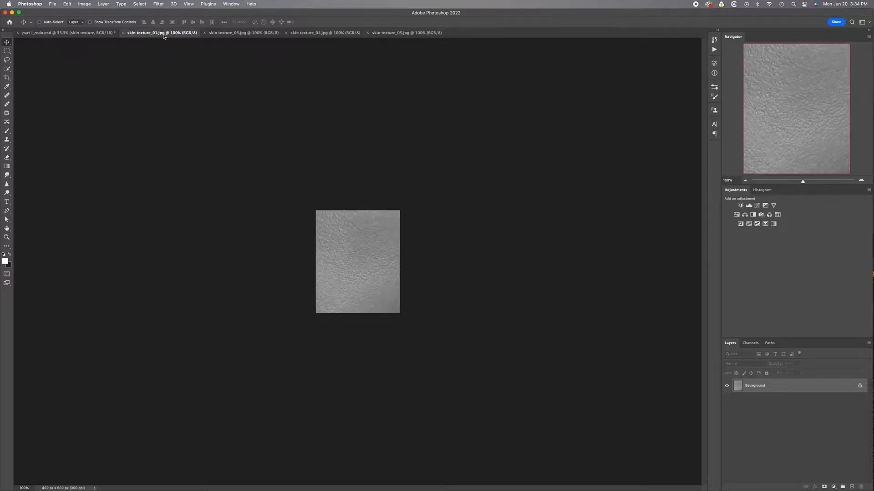
{"action": "left_click", "coordinate": [232, 35]}
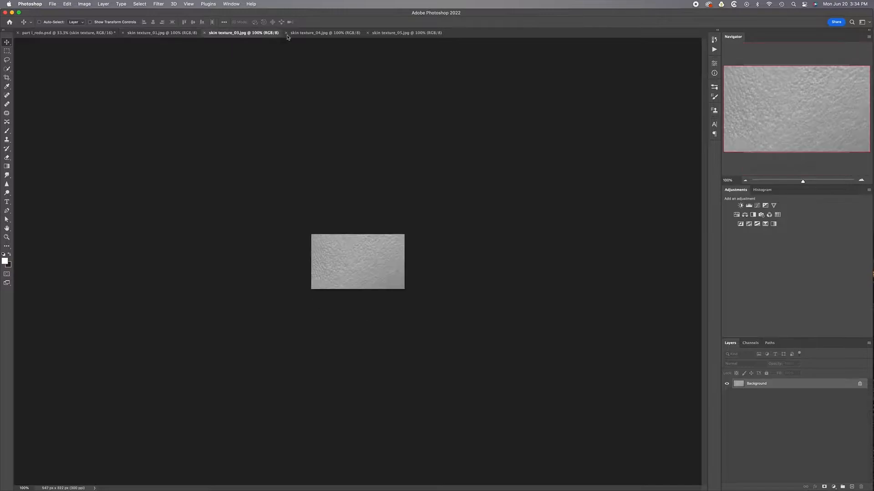
{"action": "left_click", "coordinate": [318, 33]}
{"action": "left_click", "coordinate": [401, 36]}
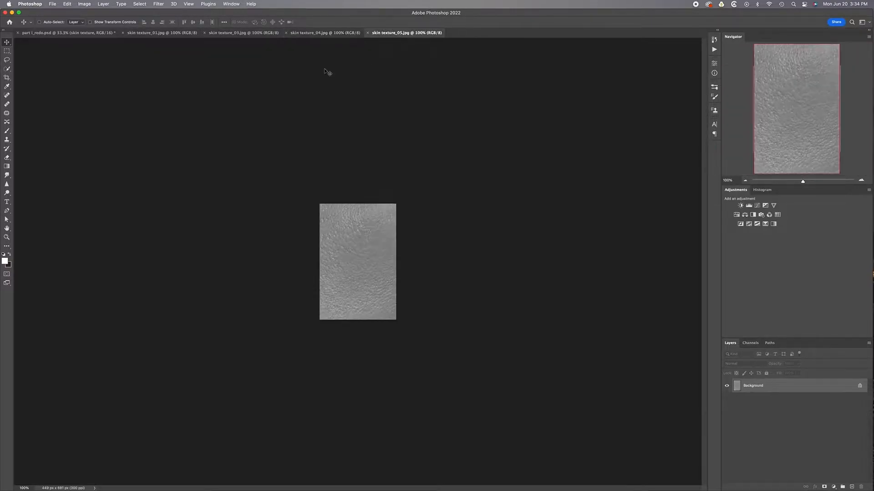
Copy the whole skin texture_01.jpg image into the skin texture group of part i_redo.psd and place it over the forehead
{"action": "left_click", "coordinate": [164, 35]}
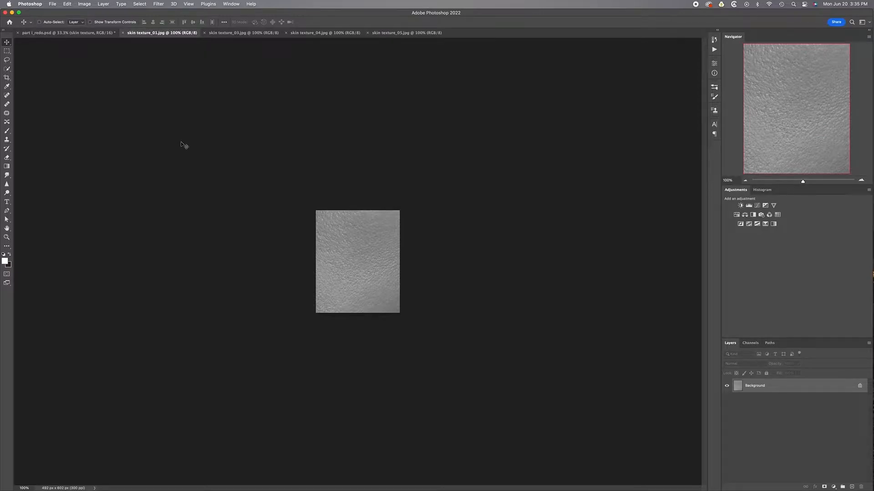
{"action": "key", "text": "super+a"}
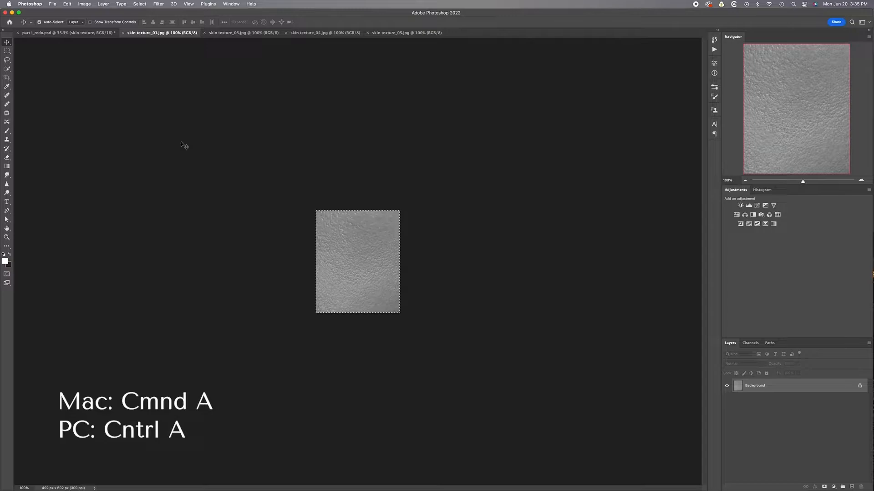
{"action": "key", "text": "super+c"}
{"action": "left_click", "coordinate": [71, 34]}
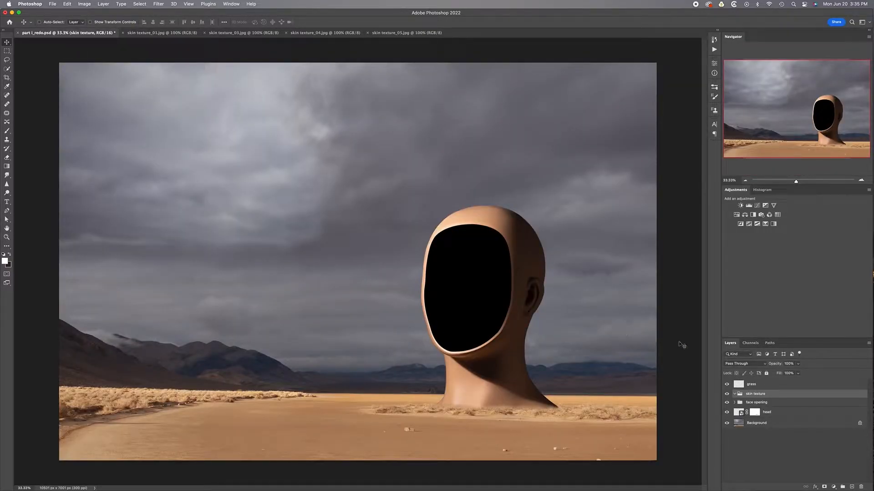
{"action": "key", "text": "super+v"}
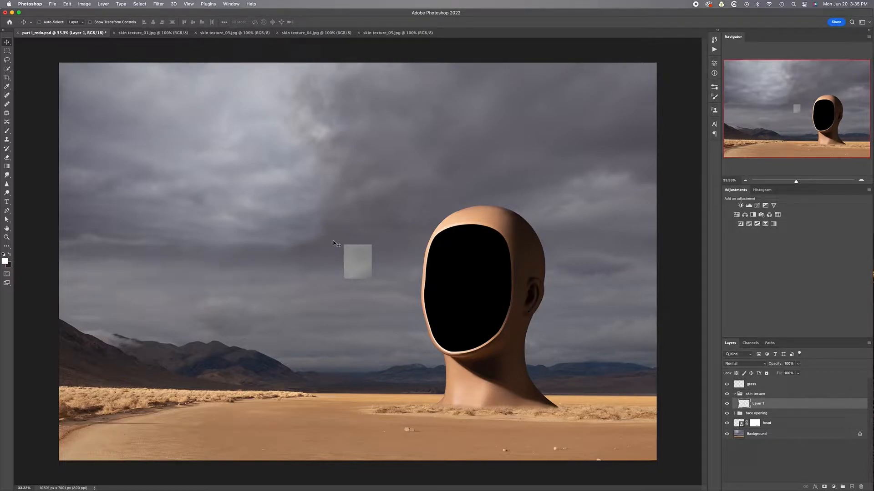
{"action": "left_click_drag", "start_coordinate": [354, 271], "coordinate": [458, 230]}
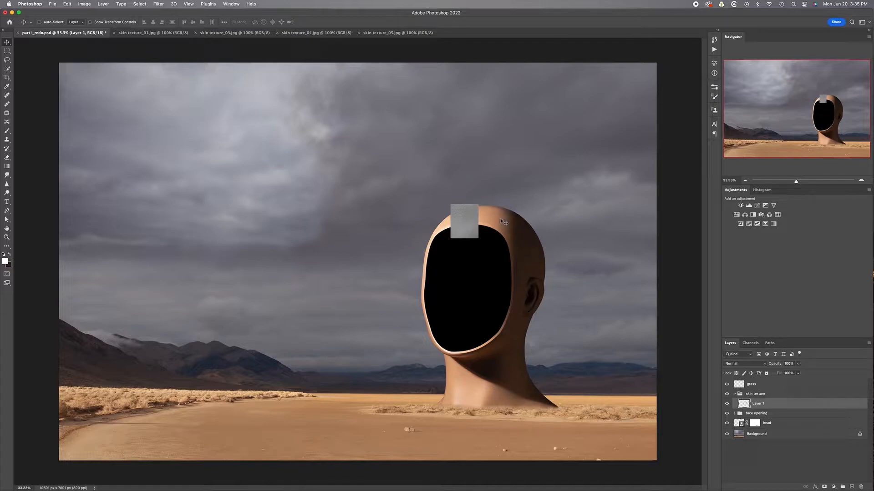
Mask the skin texture group to the outline of the head layer
{"action": "left_click", "coordinate": [737, 425], "text": "super"}
{"action": "left_click", "coordinate": [772, 396]}
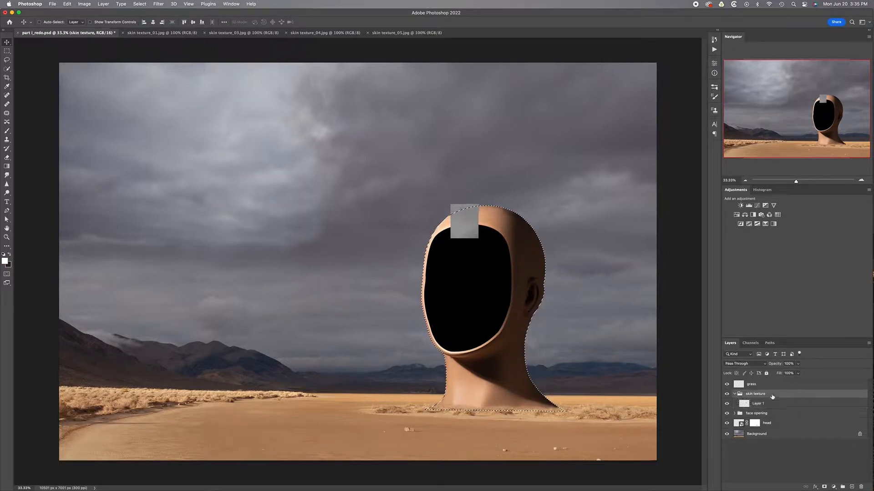
{"action": "left_click", "coordinate": [825, 487]}
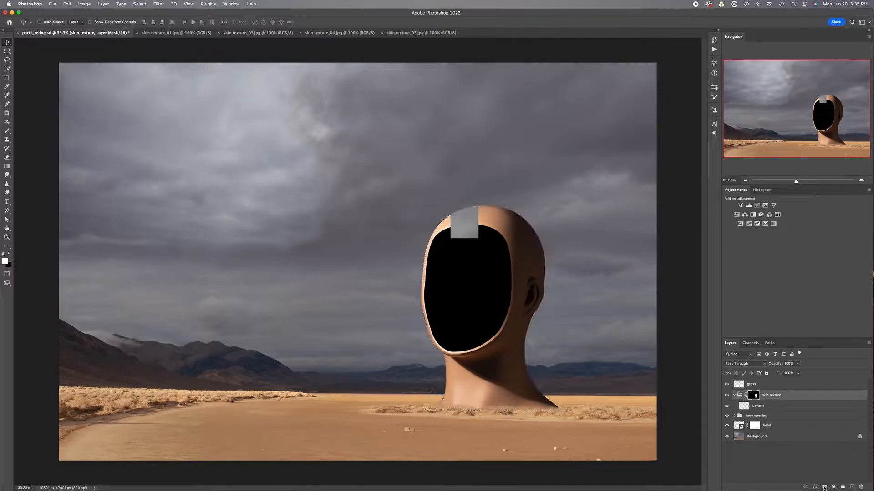
Black out the face opening's shape in the skin texture group mask, deselect, and compare the image with the group hidden and shown
{"action": "left_click", "coordinate": [734, 416]}
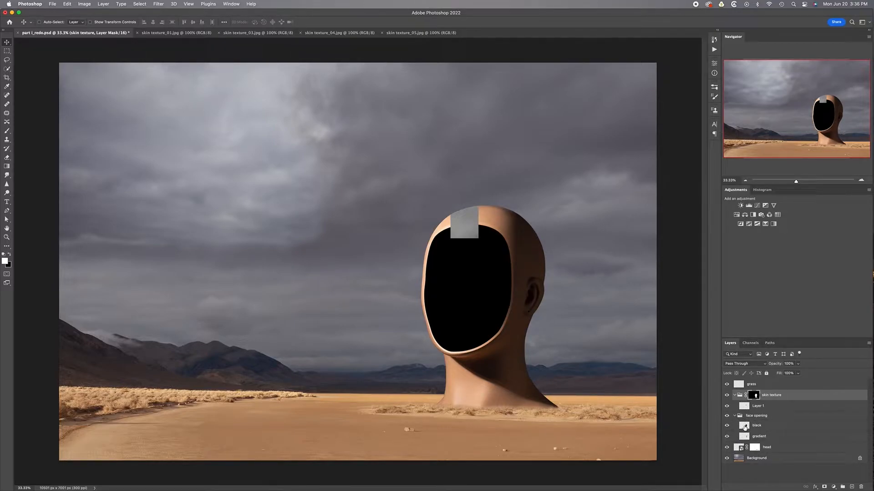
{"action": "left_click", "coordinate": [744, 426], "text": "super"}
{"action": "key", "text": "super+BackSpace"}
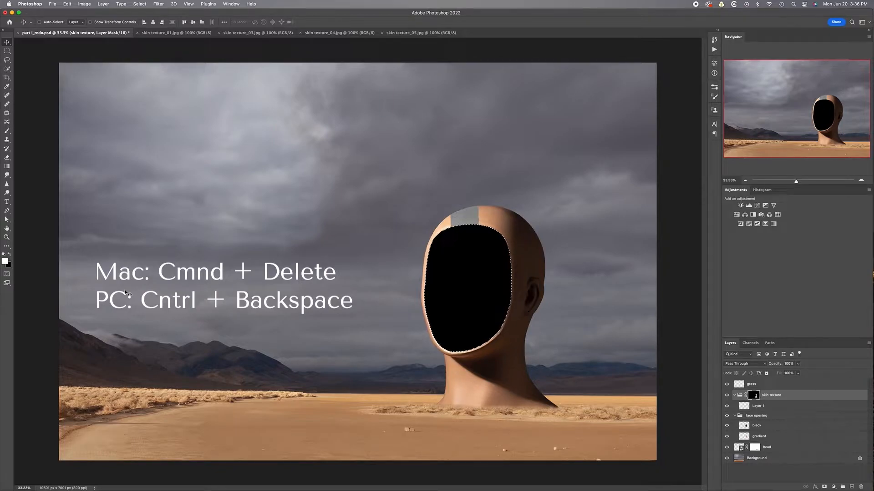
{"action": "key", "text": "super+d"}
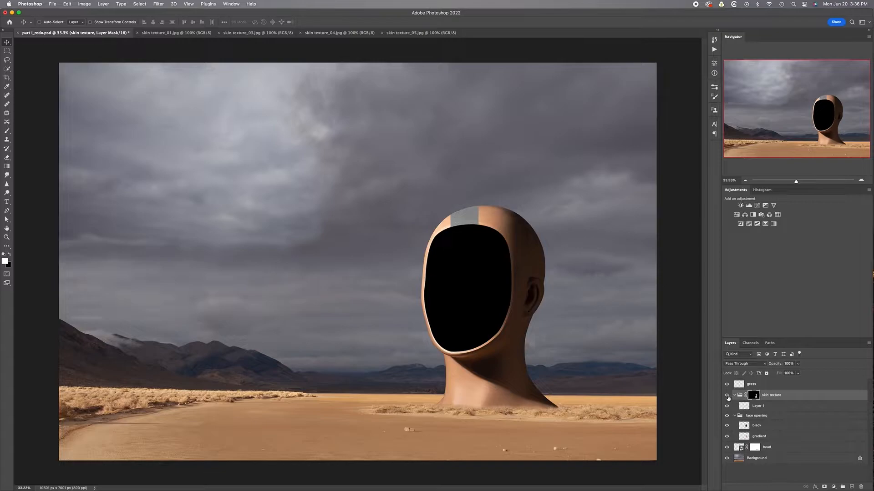
{"action": "left_click", "coordinate": [727, 395]}
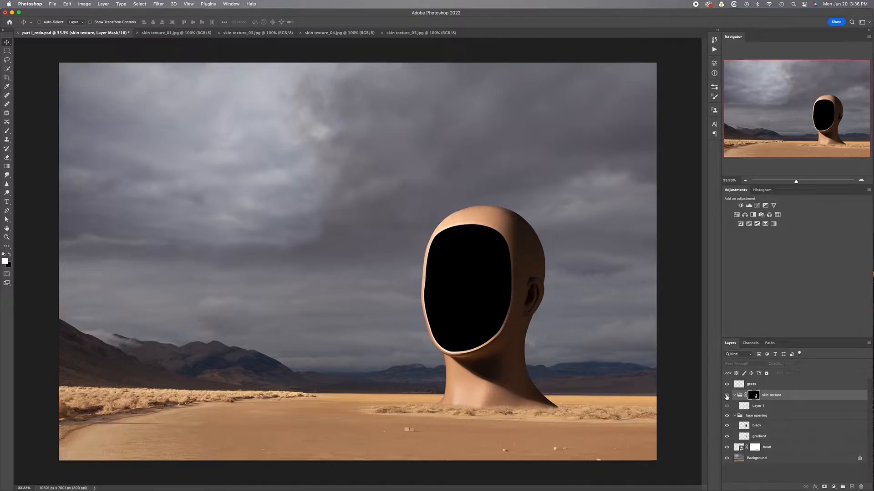
{"action": "left_click", "coordinate": [726, 396]}
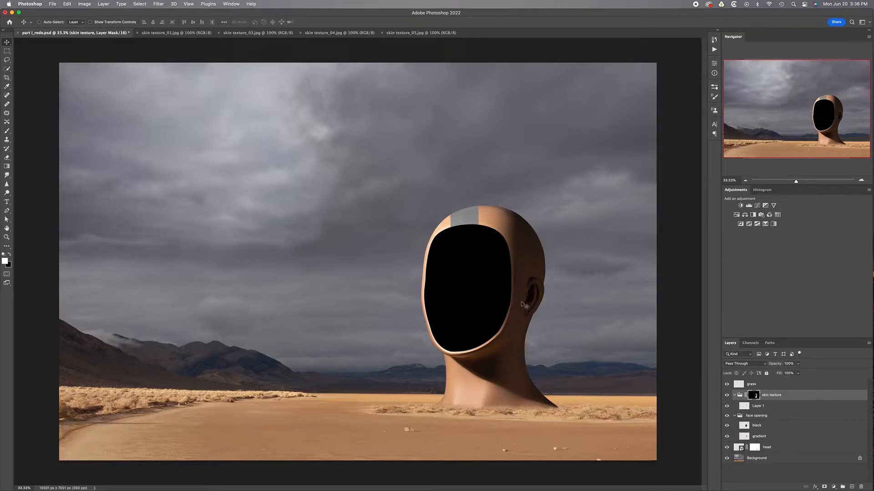
Rotate the texture patch on Layer 1 by 90 degrees and shift it slightly along the top of the forehead
{"action": "key", "text": "super"}
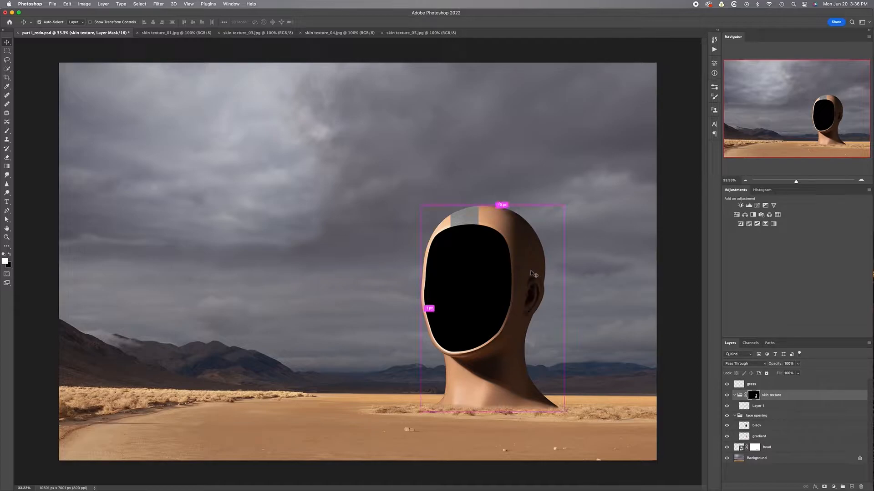
{"action": "key", "text": "super+1"}
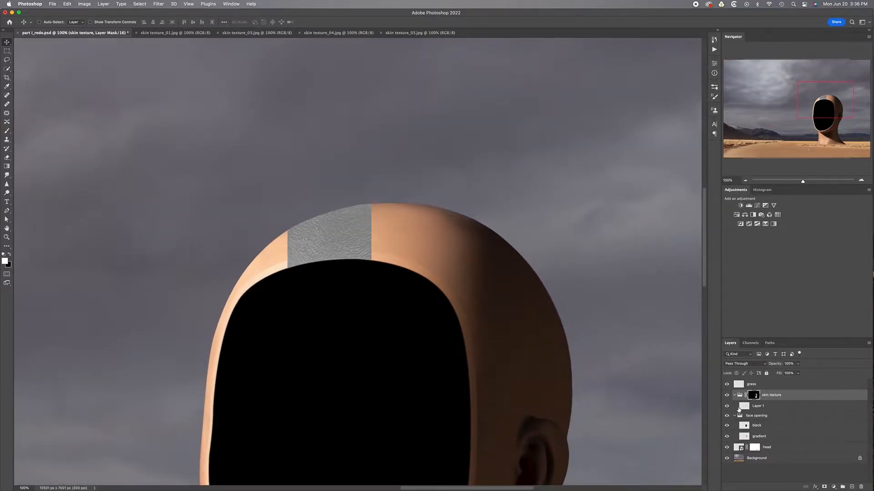
{"action": "left_click", "coordinate": [780, 411]}
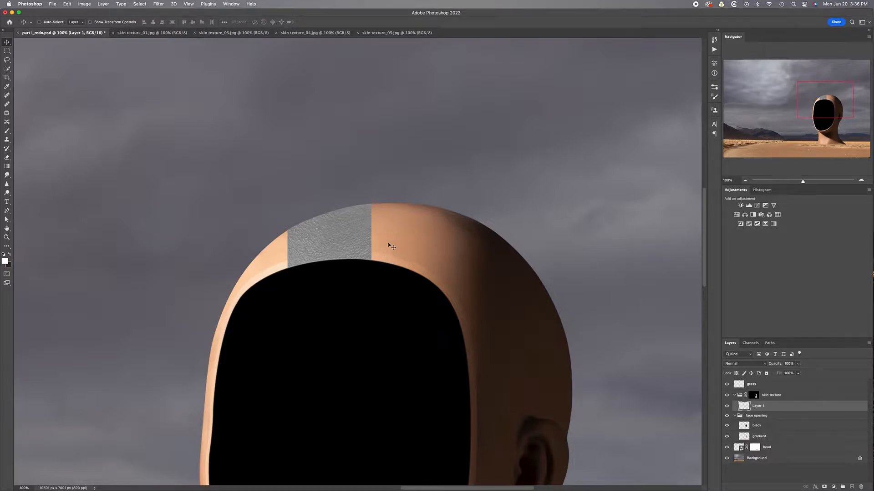
{"action": "key", "text": "super"}
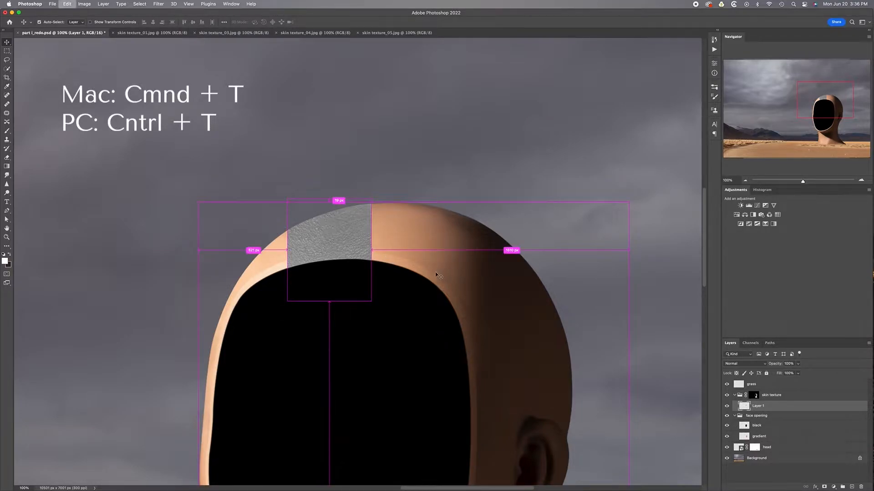
{"action": "key", "text": "super+t"}
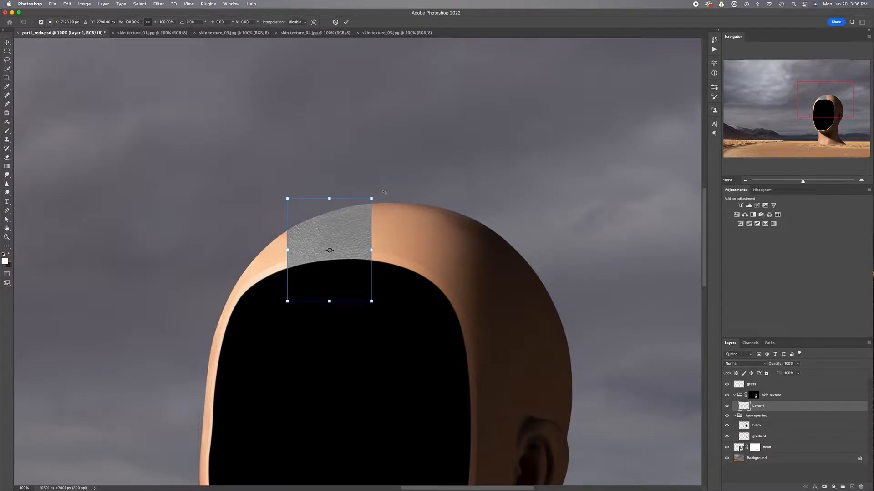
{"action": "left_click_drag", "start_coordinate": [383, 191], "coordinate": [421, 277]}
{"action": "left_click_drag", "start_coordinate": [408, 292], "coordinate": [392, 305]}
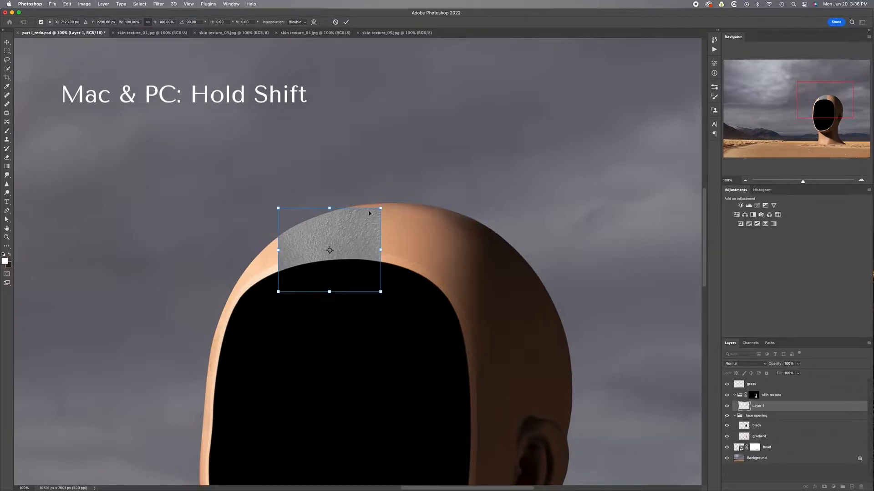
{"action": "left_click_drag", "start_coordinate": [353, 251], "coordinate": [364, 244]}
{"action": "key", "text": "Return"}
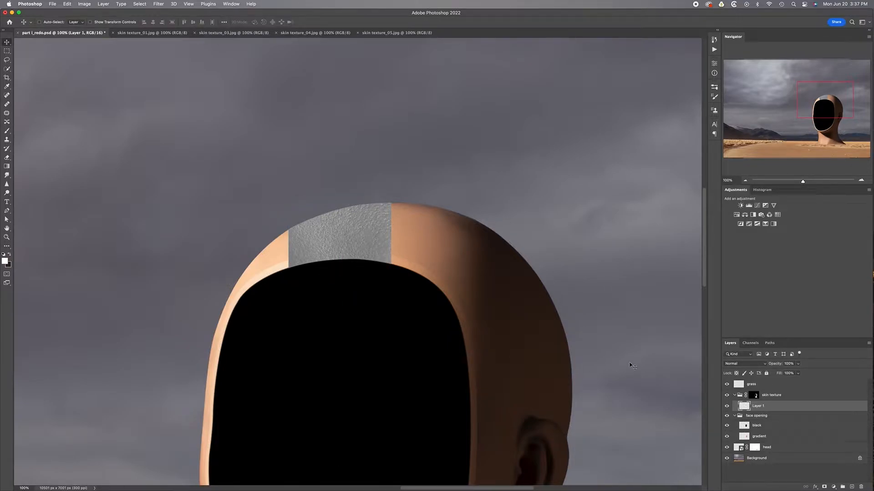
Set the texture patch to Overlay blending and match it to the skin with Levels, using a white output of 223 and fine-tuned midtones
{"action": "left_click", "coordinate": [764, 365]}
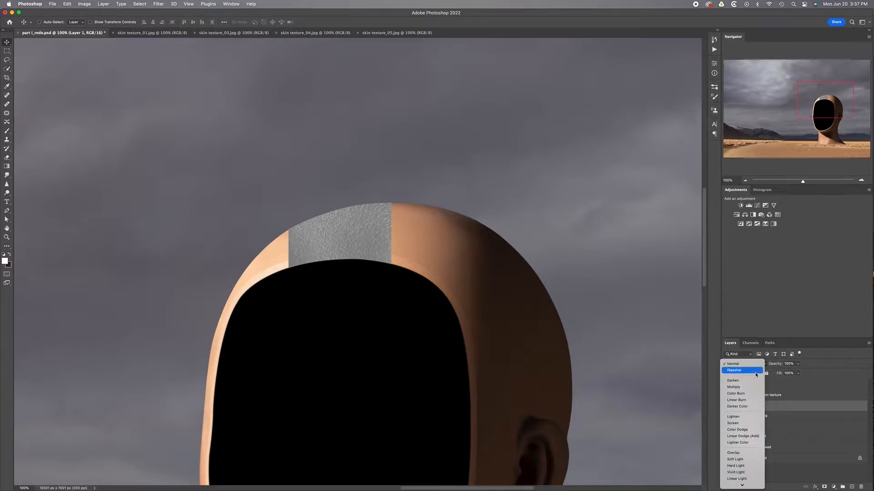
{"action": "left_click", "coordinate": [737, 453]}
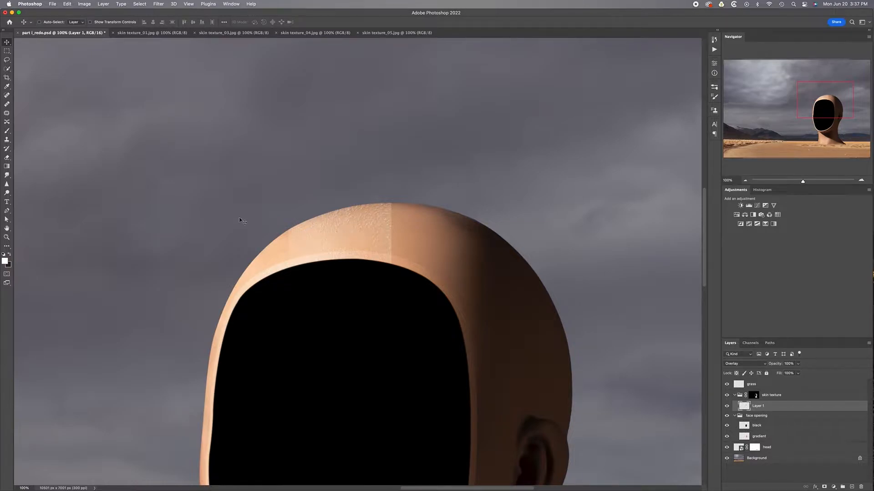
{"action": "key", "text": "super+l"}
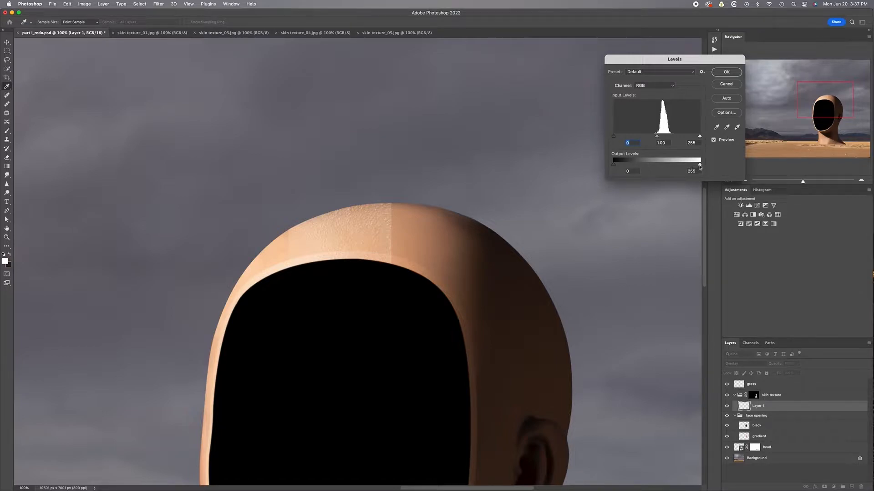
{"action": "left_click_drag", "start_coordinate": [700, 166], "coordinate": [699, 166]}
{"action": "left_click_drag", "start_coordinate": [698, 166], "coordinate": [688, 166]}
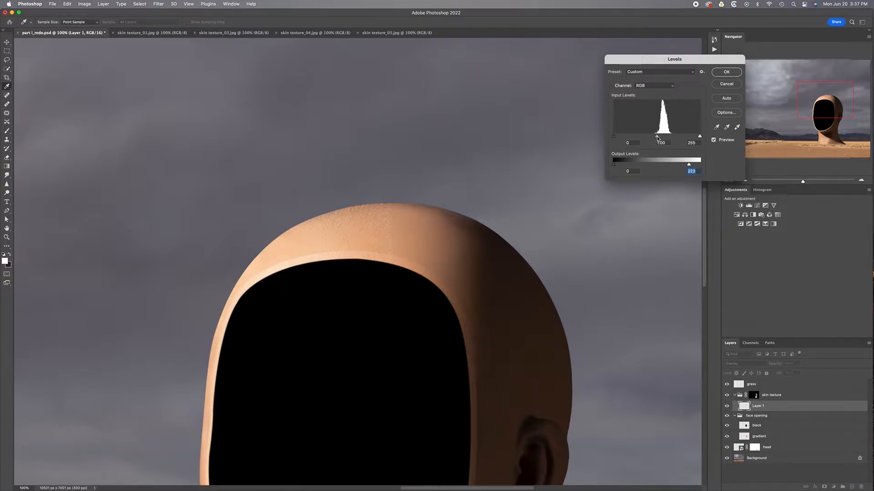
{"action": "left_click_drag", "start_coordinate": [657, 138], "coordinate": [661, 137]}
{"action": "left_click", "coordinate": [660, 138]}
{"action": "left_click_drag", "start_coordinate": [659, 137], "coordinate": [657, 138]}
{"action": "key", "text": "Return"}
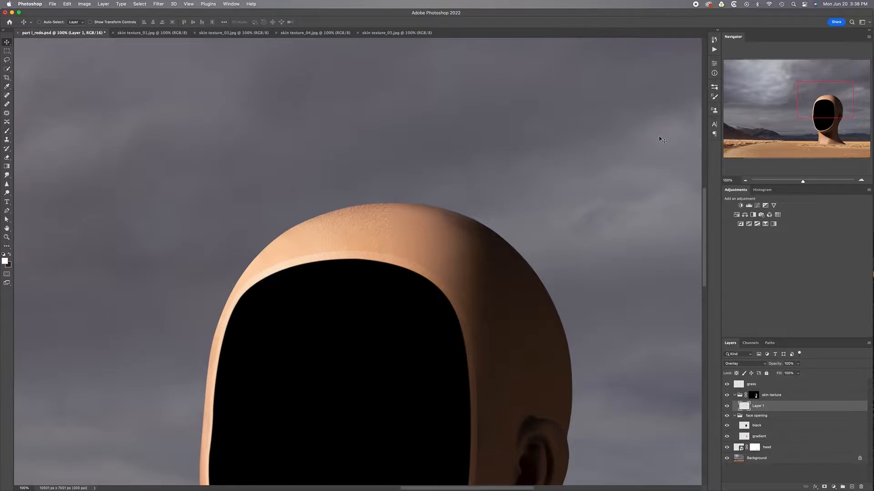
Soften the visible edges of the Layer 1 texture patch with a soft eraser at 0% hardness and 20% flow
{"action": "key", "text": "e"}
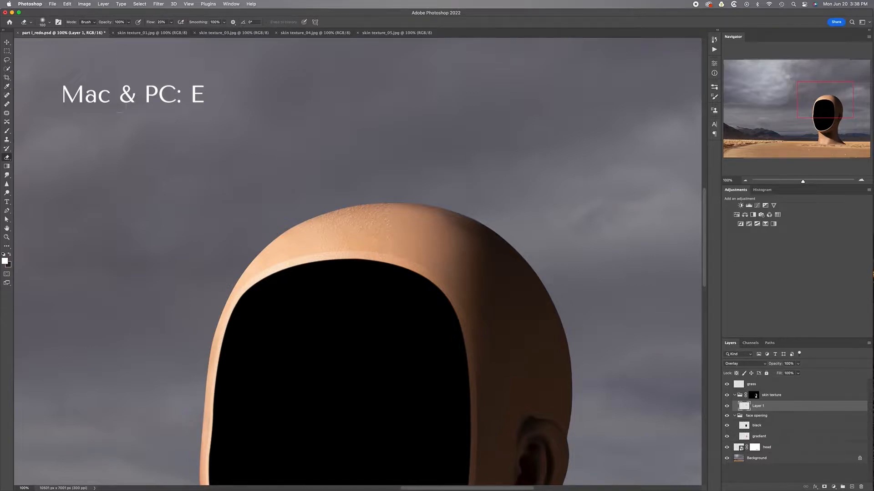
{"action": "left_click", "coordinate": [49, 22]}
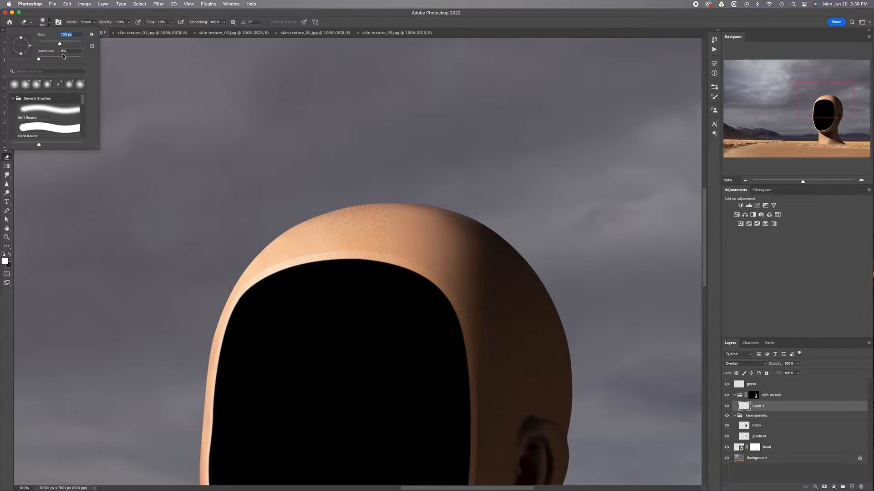
{"action": "left_click", "coordinate": [49, 23]}
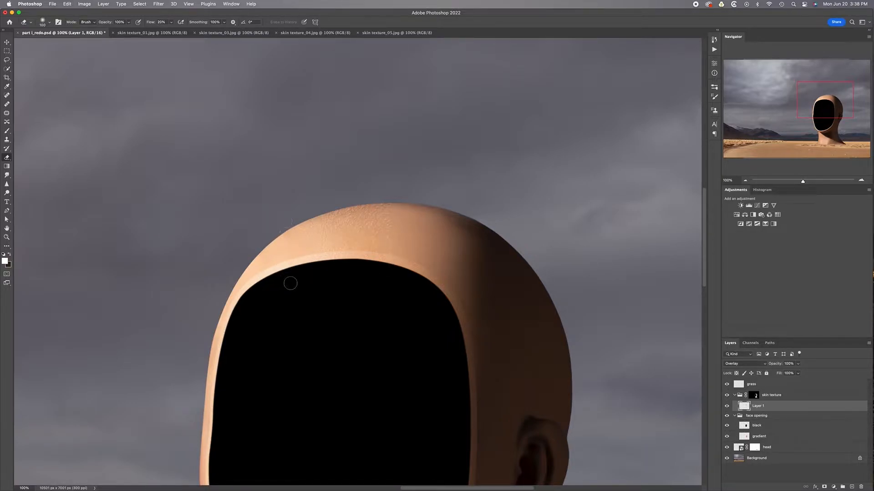
{"action": "key", "text": "super+equal"}
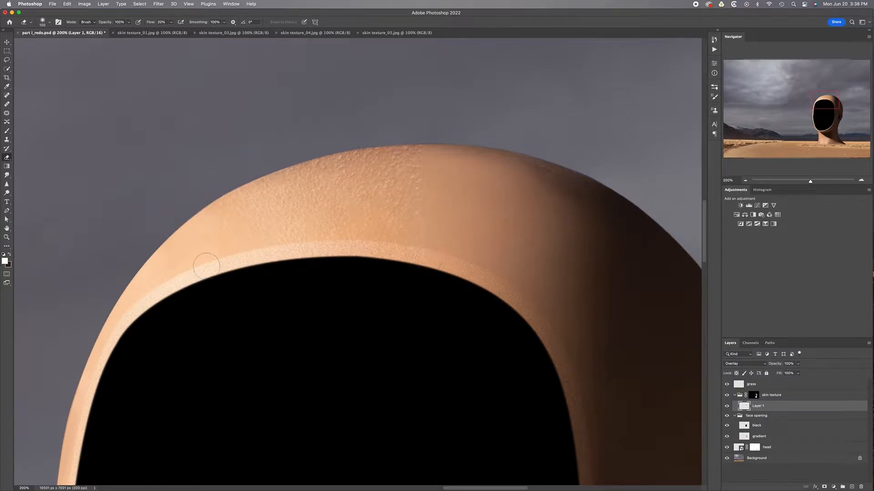
{"action": "key", "text": "bracketleft"}
{"action": "key", "text": "bracketleft"}
{"action": "key", "text": "bracketleft"}
{"action": "key", "text": "bracketleft"}
{"action": "key", "text": "super+minus"}
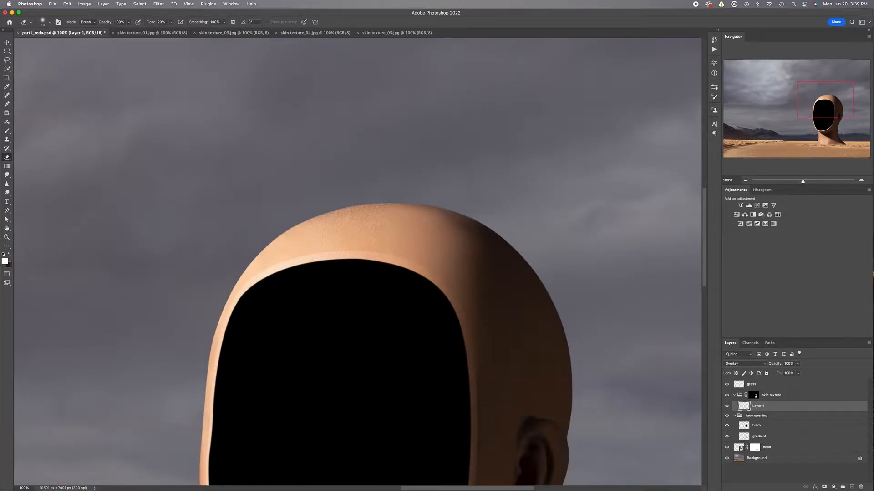
Copy the whole skin texture_03.jpg image and paste it as a new layer above Layer 1 in part i_redo.psd
{"action": "key", "text": "v"}
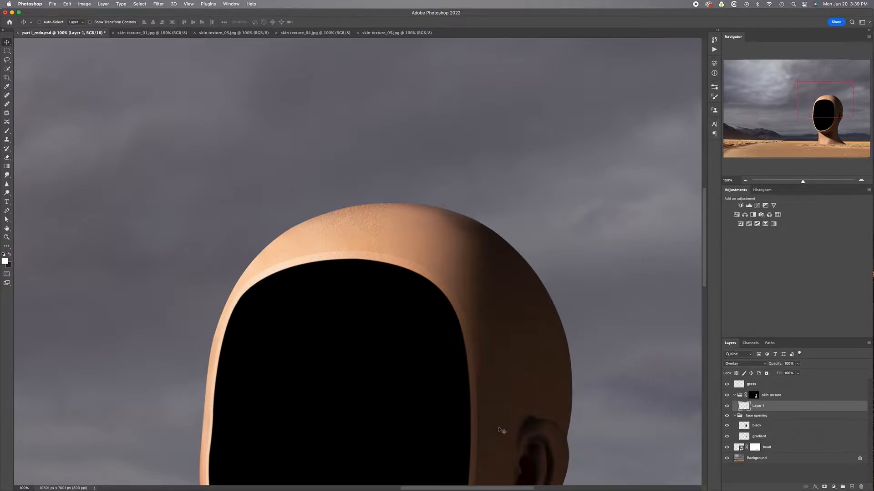
{"action": "left_click_drag", "start_coordinate": [511, 396], "coordinate": [429, 210]}
{"action": "left_click_drag", "start_coordinate": [436, 405], "coordinate": [421, 302]}
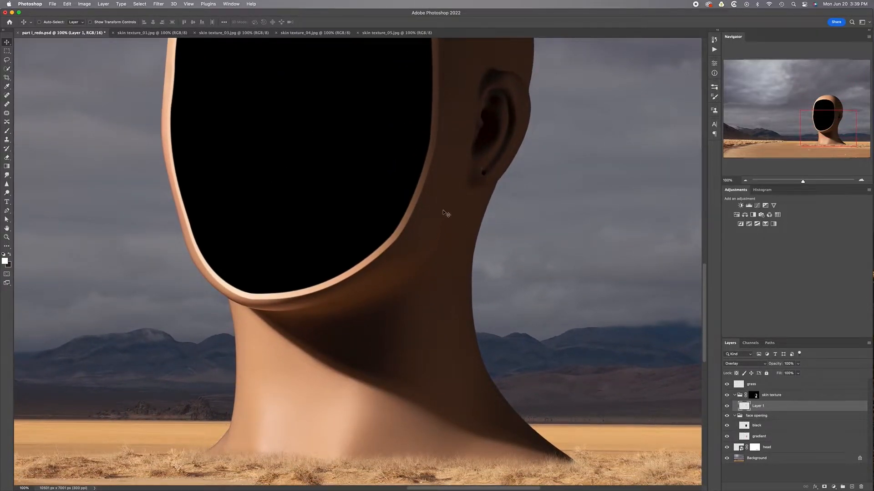
{"action": "left_click_drag", "start_coordinate": [453, 192], "coordinate": [423, 373]}
{"action": "left_click_drag", "start_coordinate": [440, 141], "coordinate": [442, 288]}
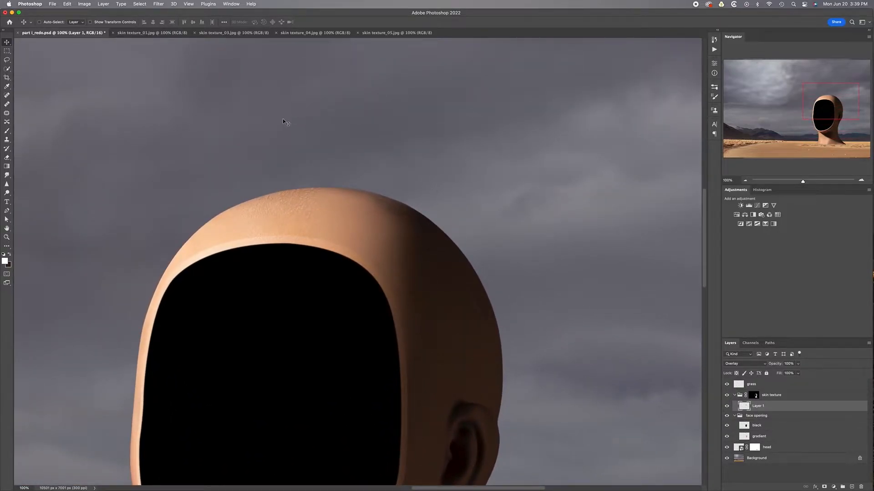
{"action": "left_click", "coordinate": [234, 33]}
{"action": "left_click", "coordinate": [151, 34]}
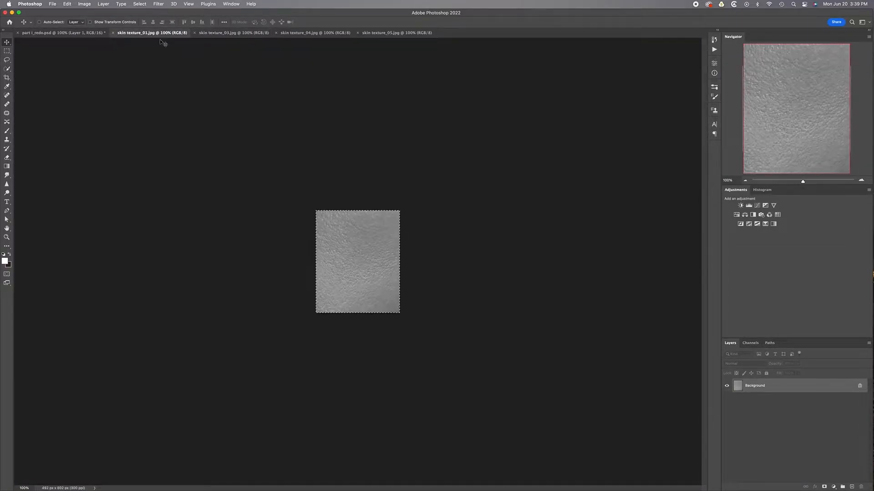
{"action": "left_click", "coordinate": [230, 33]}
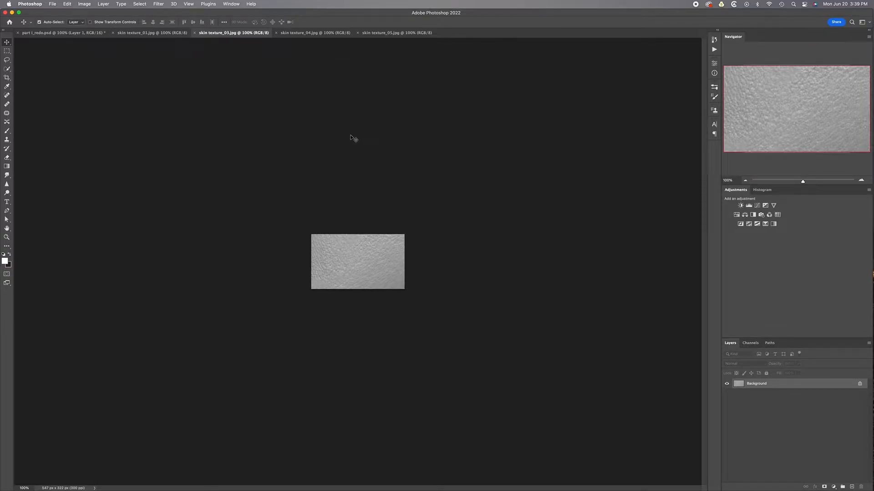
{"action": "key", "text": "super+a"}
{"action": "key", "text": "super+c"}
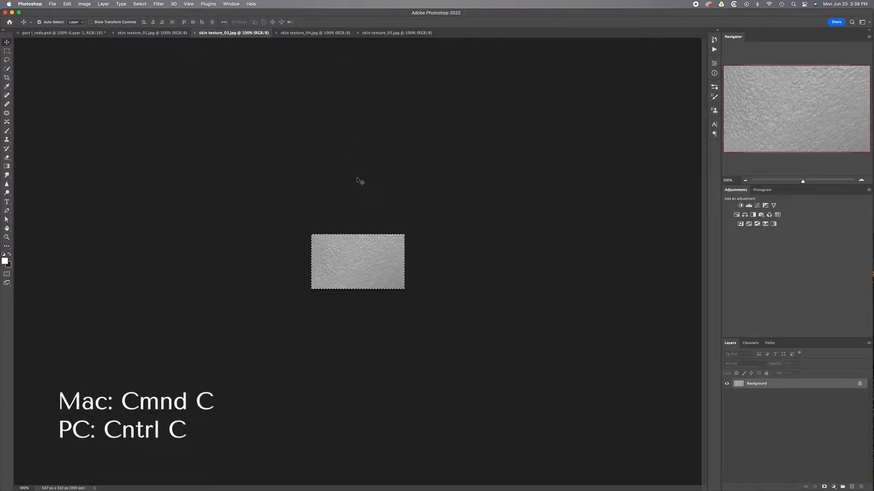
{"action": "left_click", "coordinate": [76, 37]}
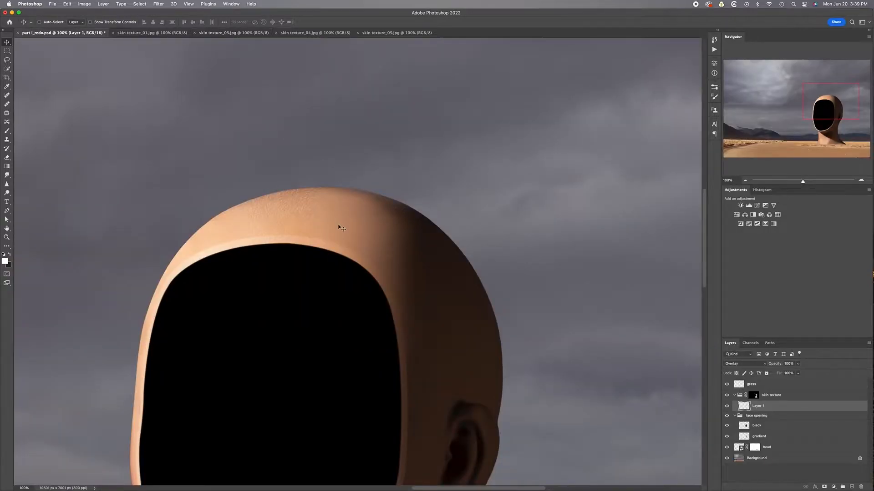
{"action": "key", "text": "super+v"}
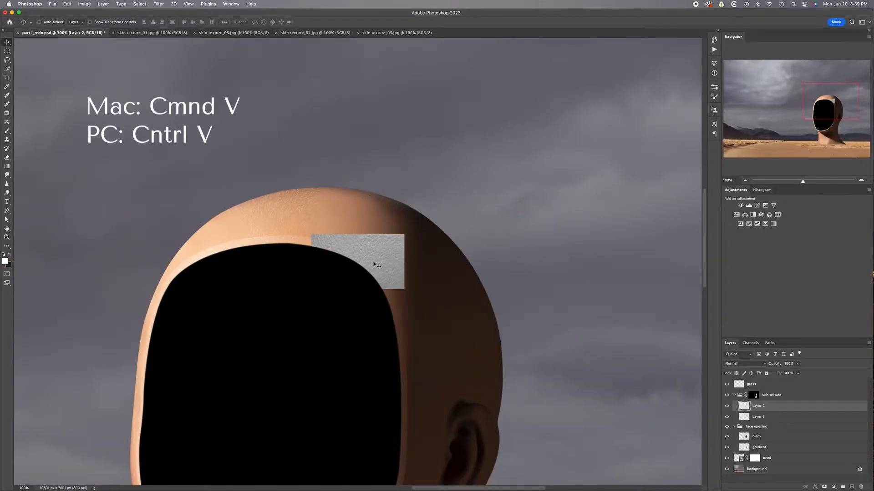
Scale the pasted texture patch to about 110% and position it along the top of the head, beside the first patch
{"action": "left_click_drag", "start_coordinate": [386, 263], "coordinate": [387, 209]}
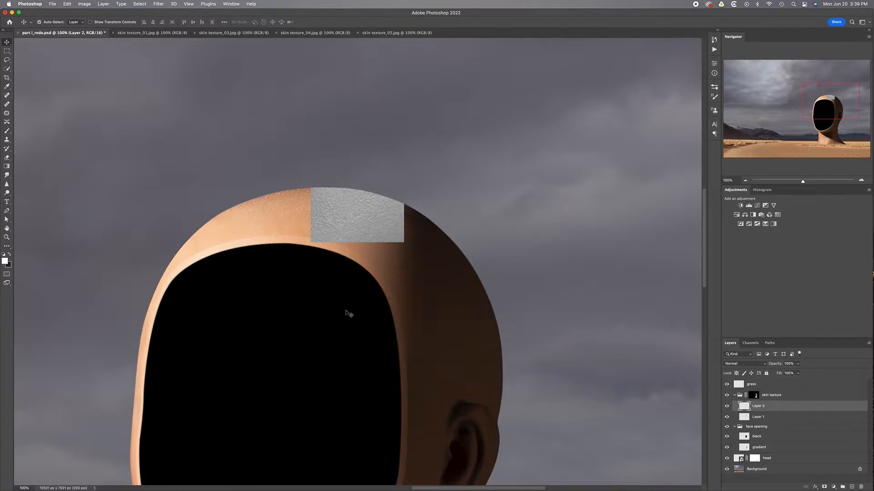
{"action": "key", "text": "super+t"}
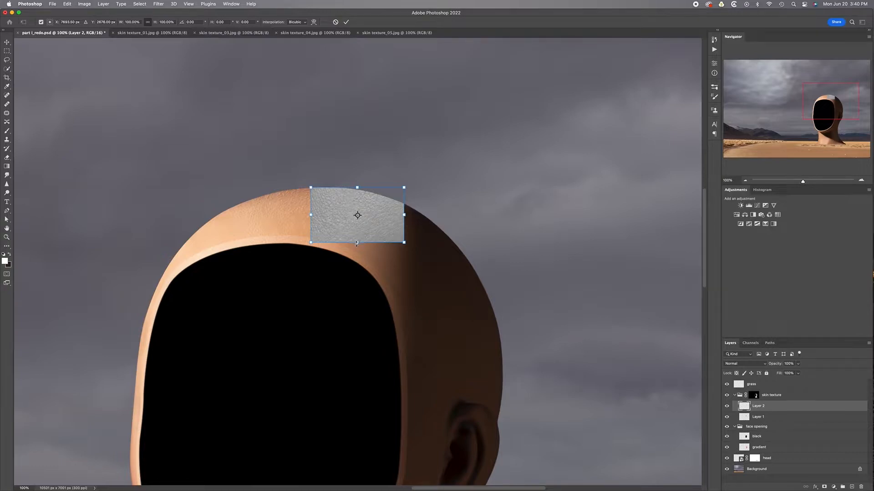
{"action": "left_click_drag", "start_coordinate": [357, 242], "coordinate": [358, 248]}
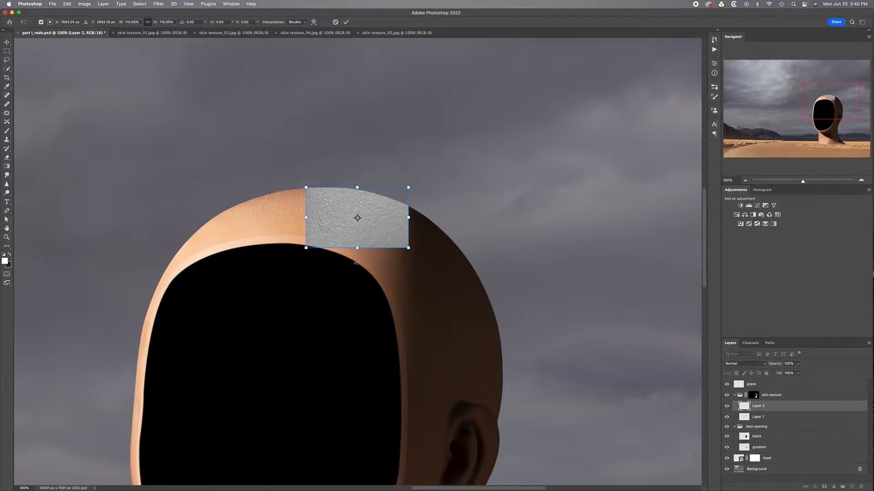
{"action": "key", "text": "Return"}
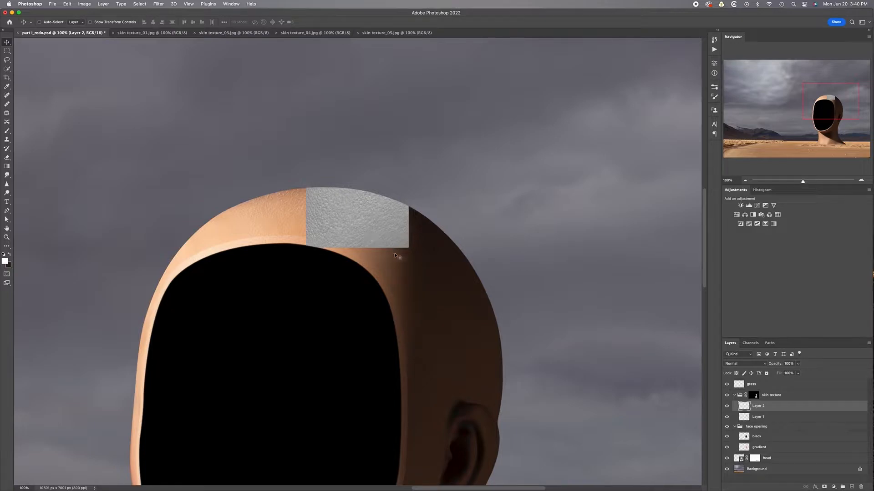
{"action": "mouse_move", "coordinate": [382, 225]}
{"action": "left_mouse_down"}
{"action": "mouse_move", "coordinate": [398, 237]}
{"action": "mouse_move", "coordinate": [383, 227]}
{"action": "left_mouse_up"}
{"action": "left_click_drag", "start_coordinate": [375, 217], "coordinate": [377, 217]}
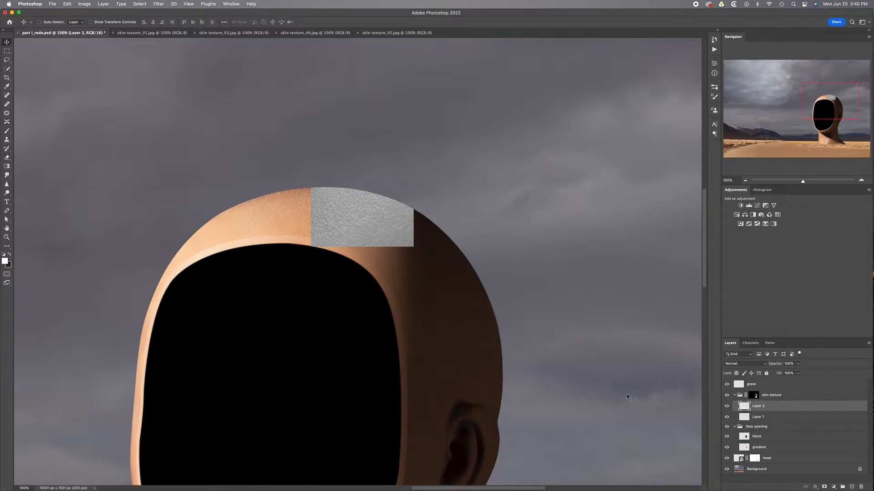
Set the Layer 2 patch to Overlay and match it to the skin with Levels, using white output 209 and midtones about 0.85
{"action": "left_click", "coordinate": [742, 365]}
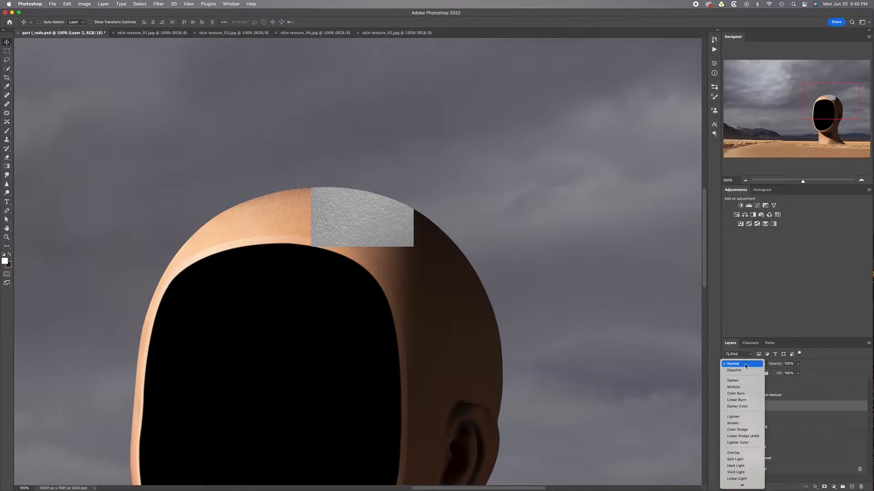
{"action": "left_click", "coordinate": [733, 453]}
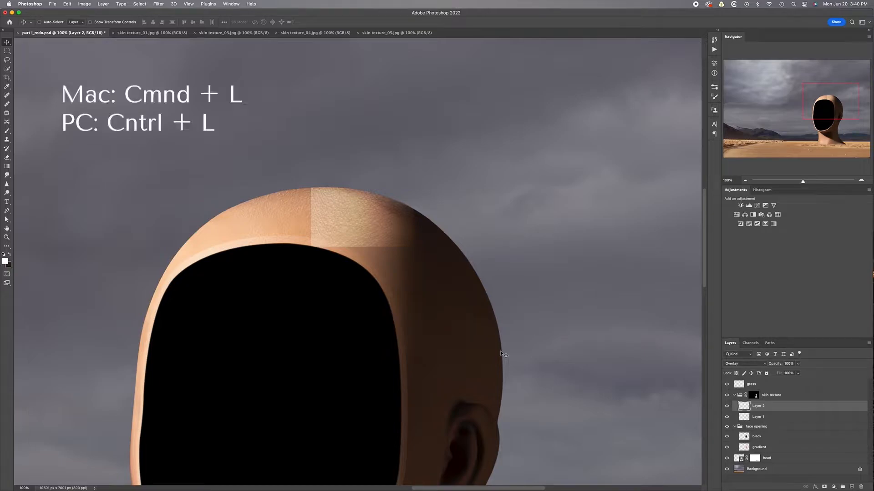
{"action": "key", "text": "super+l"}
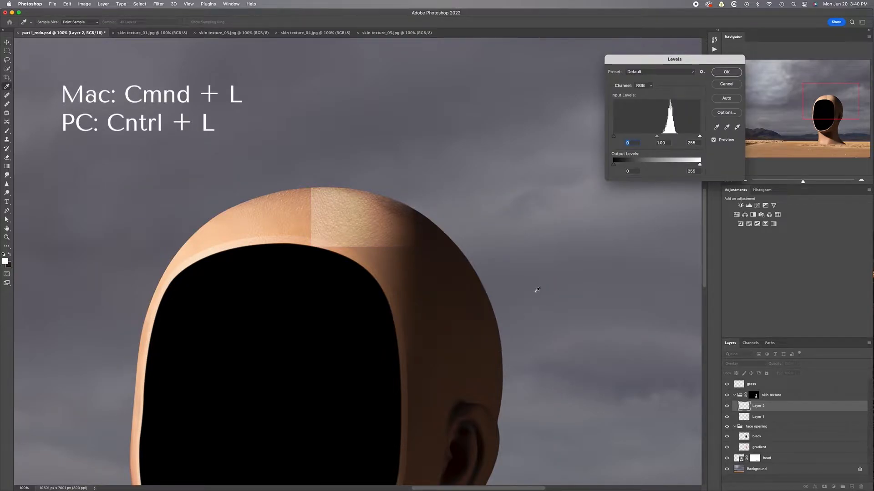
{"action": "left_click_drag", "start_coordinate": [699, 167], "coordinate": [687, 165]}
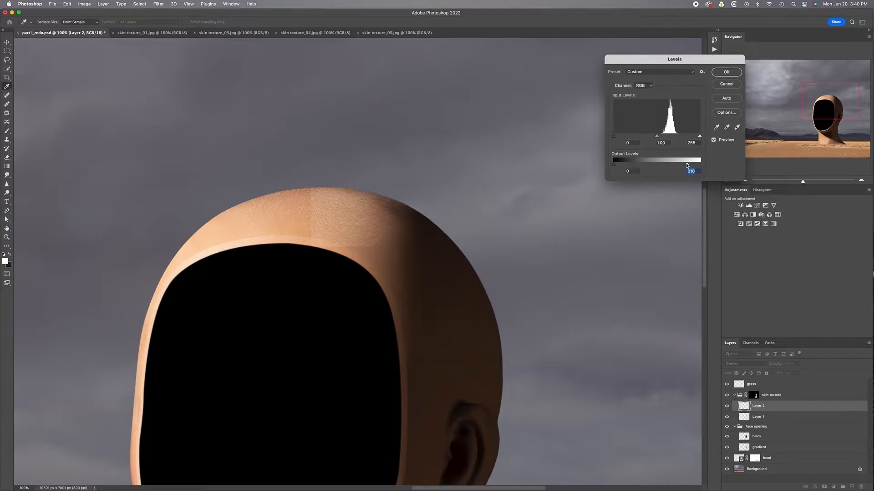
{"action": "left_click_drag", "start_coordinate": [685, 165], "coordinate": [684, 165]}
{"action": "left_click_drag", "start_coordinate": [656, 138], "coordinate": [661, 138]}
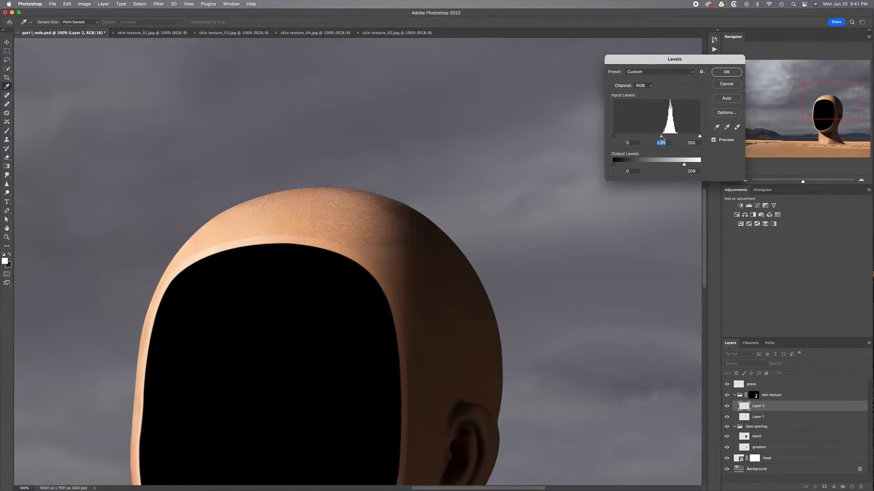
{"action": "left_click_drag", "start_coordinate": [661, 138], "coordinate": [661, 139]}
{"action": "left_click_drag", "start_coordinate": [700, 137], "coordinate": [699, 136]}
{"action": "left_click", "coordinate": [700, 137]}
{"action": "left_click_drag", "start_coordinate": [699, 137], "coordinate": [698, 138]}
{"action": "key", "text": "Return"}
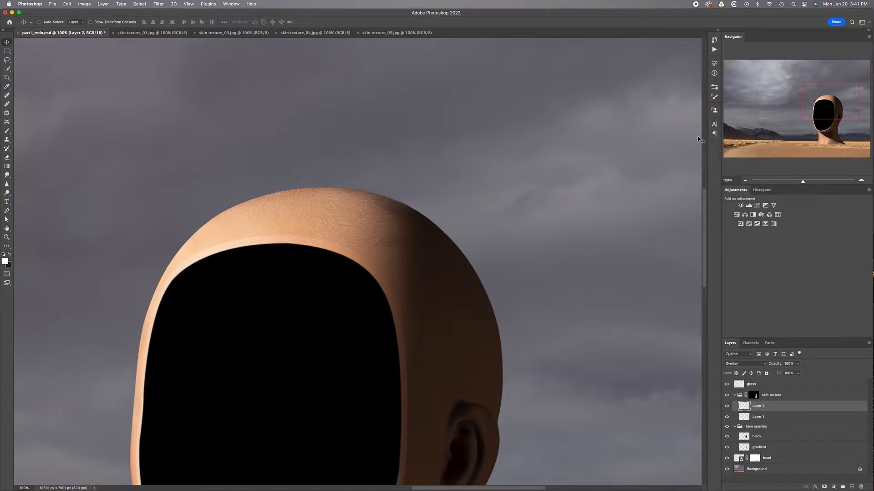
Erase the hard edges of the Layer 2 texture patch with a small soft eraser to blend it into the skin
{"action": "key", "text": "e"}
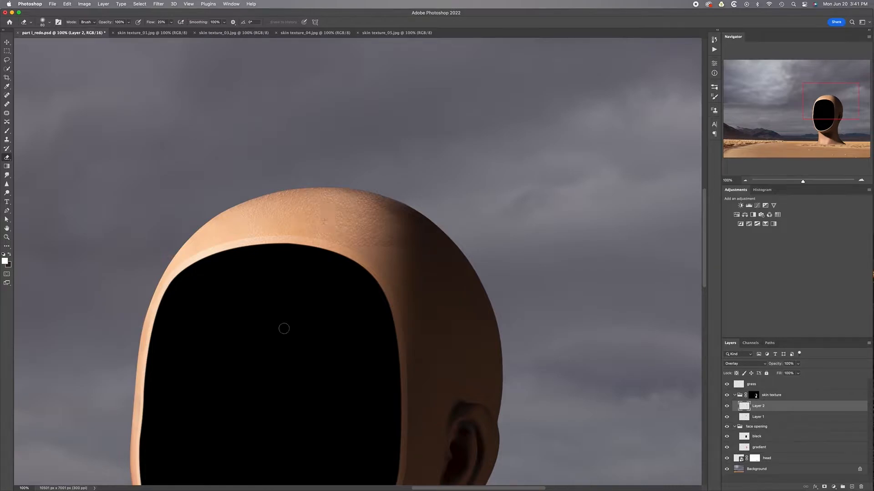
{"action": "key", "text": "bracketleft"}
{"action": "key", "text": "bracketleft"}
{"action": "key", "text": "bracketleft"}
Cycle through the Dodge, Burn and Sponge tools and settle on the Burn tool with its range on Midtones
{"action": "key", "text": "o"}
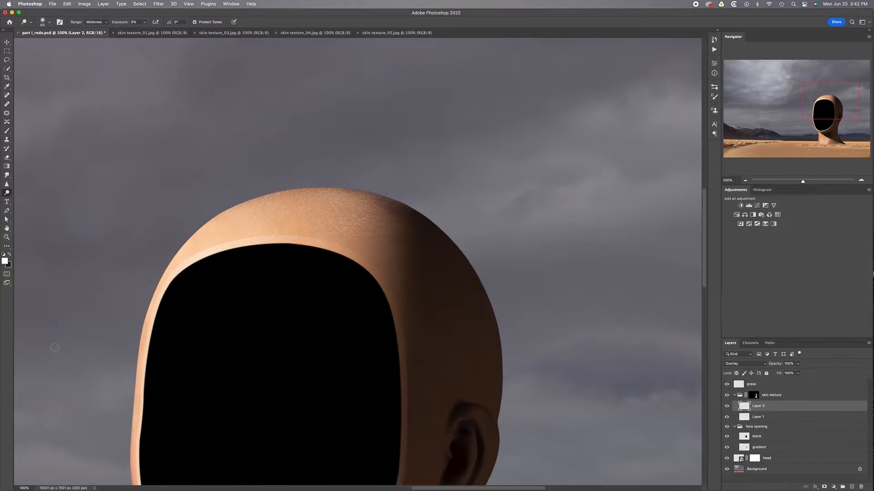
{"action": "key", "text": "shift+o"}
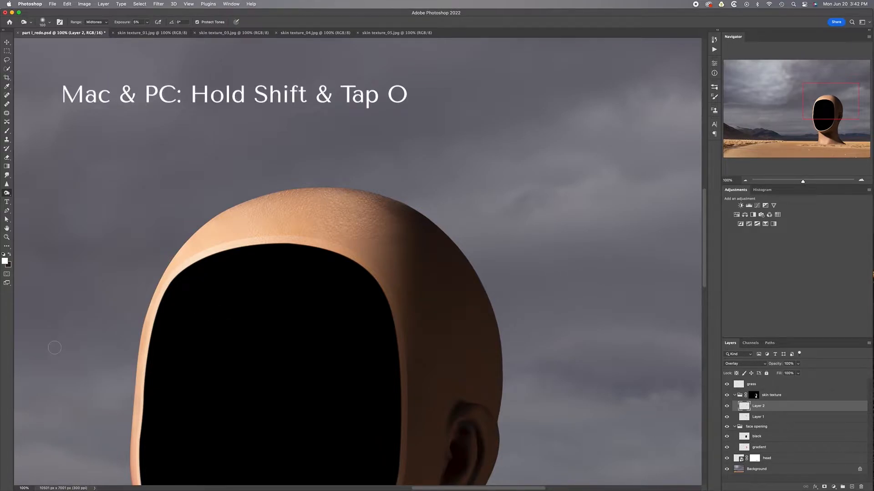
{"action": "key", "text": "shift+o"}
{"action": "key", "text": "shift+o"}
{"action": "key", "text": "shift+o"}
{"action": "key", "text": "shift+o"}
{"action": "key", "text": "shift+o"}
{"action": "key", "text": "shift+o"}
{"action": "key", "text": "shift+o"}
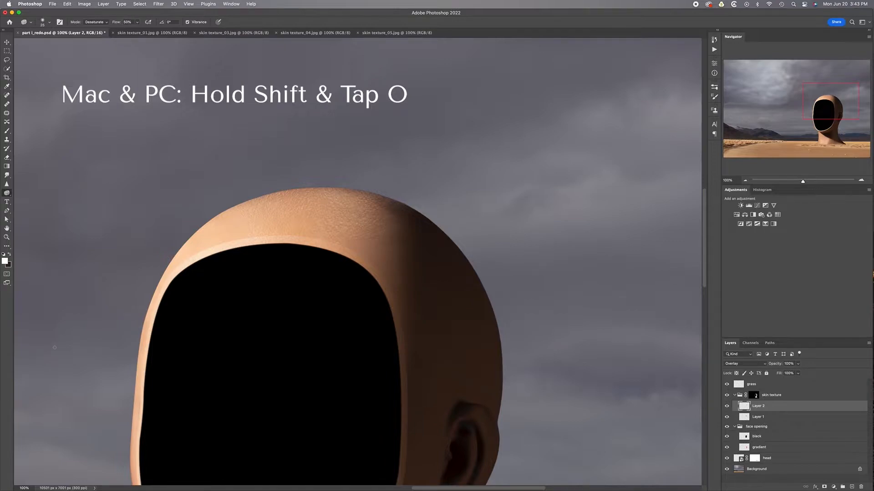
{"action": "key", "text": "shift+o"}
{"action": "key", "text": "shift+o"}
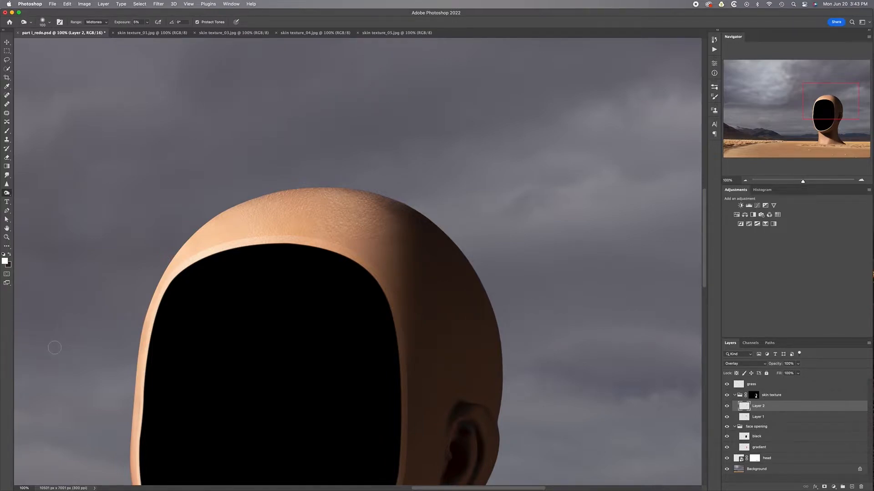
{"action": "key", "text": "shift+o"}
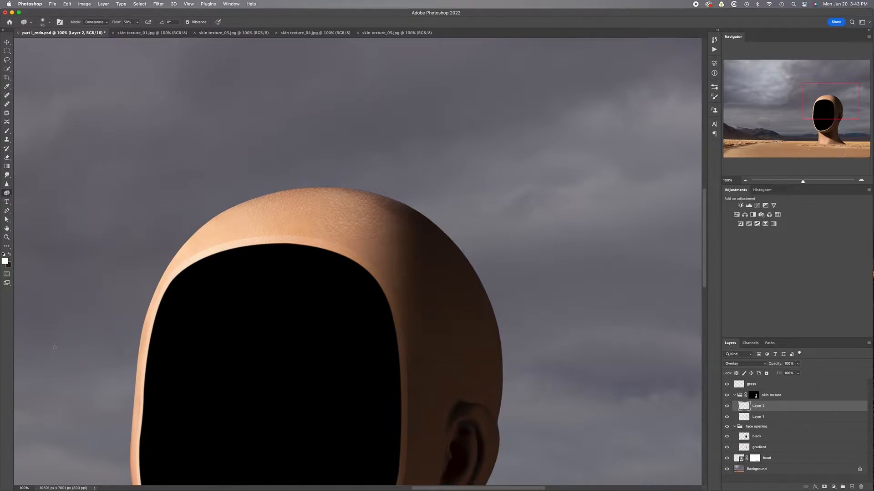
{"action": "key", "text": "shift+o"}
{"action": "key", "text": "shift+o"}
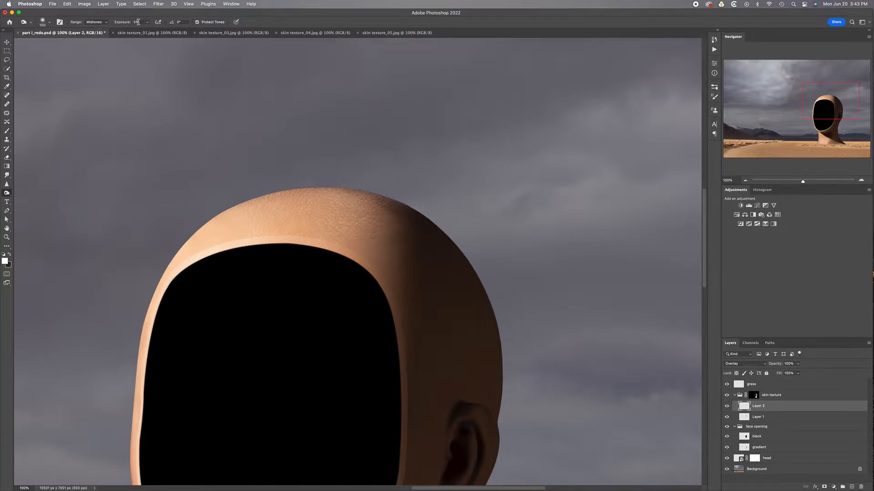
Darken the Layer 2 texture near the forehead's shadow edge with a large soft Burn brush at 0% hardness
{"action": "key", "text": "bracketright"}
{"action": "key", "text": "bracketright"}
{"action": "key", "text": "bracketright"}
{"action": "key", "text": "bracketright"}
{"action": "key", "text": "bracketright"}
{"action": "left_click", "coordinate": [50, 22]}
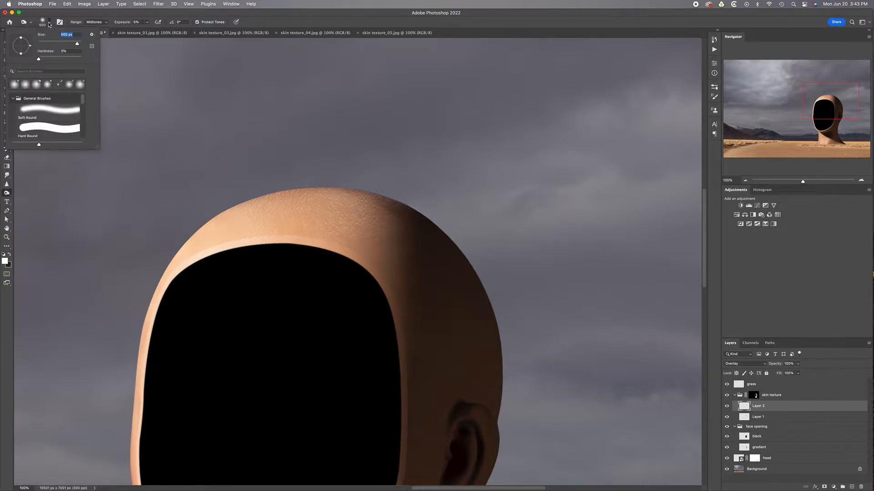
{"action": "left_click", "coordinate": [50, 23]}
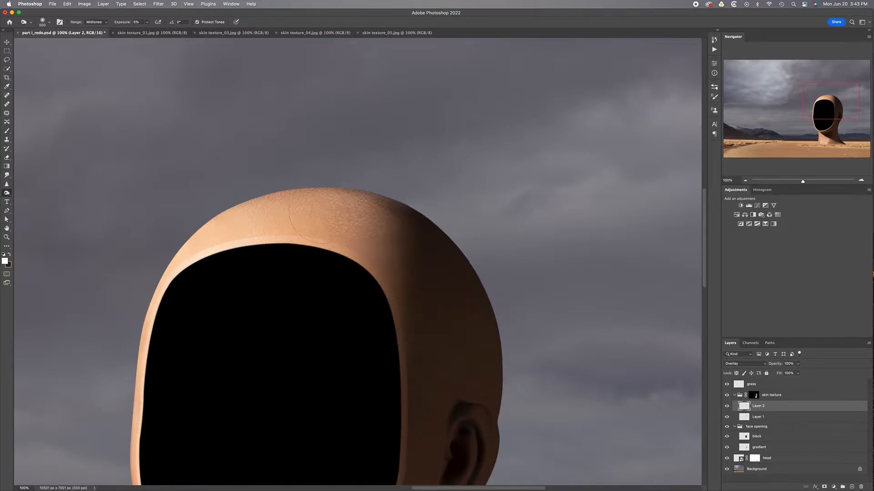
{"action": "key", "text": "bracketleft"}
{"action": "key", "text": "bracketleft"}
{"action": "mouse_move", "coordinate": [395, 214]}
{"action": "left_mouse_down"}
{"action": "mouse_move", "coordinate": [396, 271]}
{"action": "mouse_move", "coordinate": [399, 210]}
{"action": "mouse_move", "coordinate": [390, 274]}
{"action": "mouse_move", "coordinate": [396, 202]}
{"action": "mouse_move", "coordinate": [390, 330]}
{"action": "mouse_move", "coordinate": [406, 265]}
{"action": "mouse_move", "coordinate": [404, 205]}
{"action": "mouse_move", "coordinate": [391, 304]}
{"action": "mouse_move", "coordinate": [399, 214]}
{"action": "mouse_move", "coordinate": [391, 232]}
{"action": "mouse_move", "coordinate": [394, 314]}
{"action": "mouse_move", "coordinate": [413, 259]}
{"action": "mouse_move", "coordinate": [370, 282]}
{"action": "left_mouse_up"}
Switch from the Burn tool to the Dodge tool, with its range on Midtones
{"action": "key", "text": "shift+o"}
{"action": "key", "text": "shift+o"}
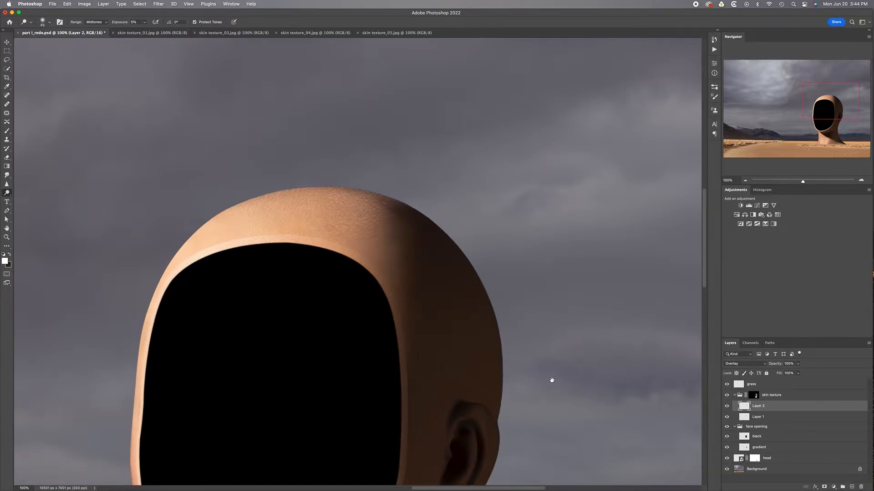
{"action": "left_click_drag", "start_coordinate": [551, 378], "coordinate": [560, 296]}
{"action": "scroll", "coordinate": [537, 426], "scroll_direction": "right", "scroll_amount": 3}
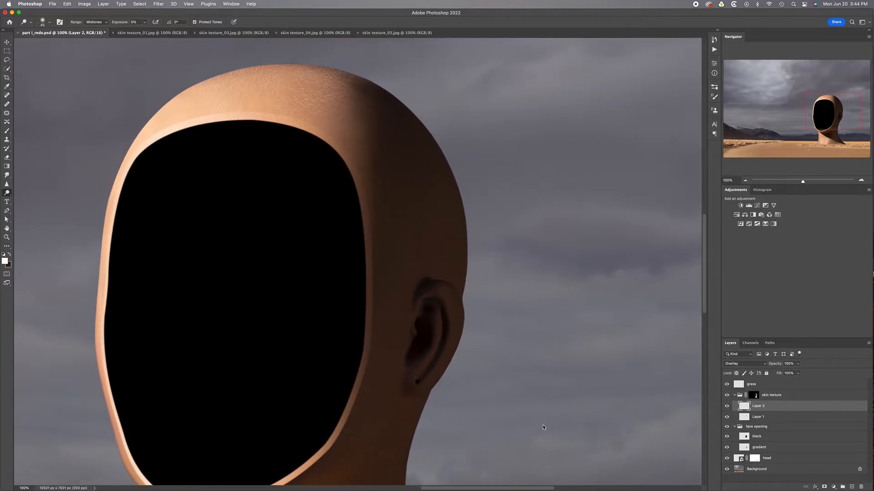
{"action": "mouse_move", "coordinate": [517, 437]}
{"action": "left_mouse_down"}
{"action": "mouse_move", "coordinate": [546, 358]}
{"action": "mouse_move", "coordinate": [521, 448]}
{"action": "left_mouse_up"}
{"action": "left_click_drag", "start_coordinate": [533, 308], "coordinate": [544, 365]}
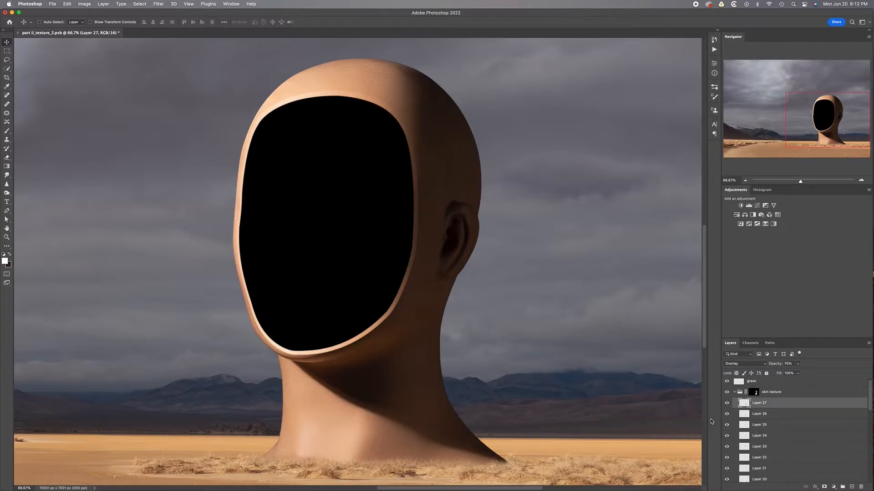
Examine the textured head from the neck to the forehead at 100% and review the stack of texture layers in the skin texture group
{"action": "key", "text": "super+1"}
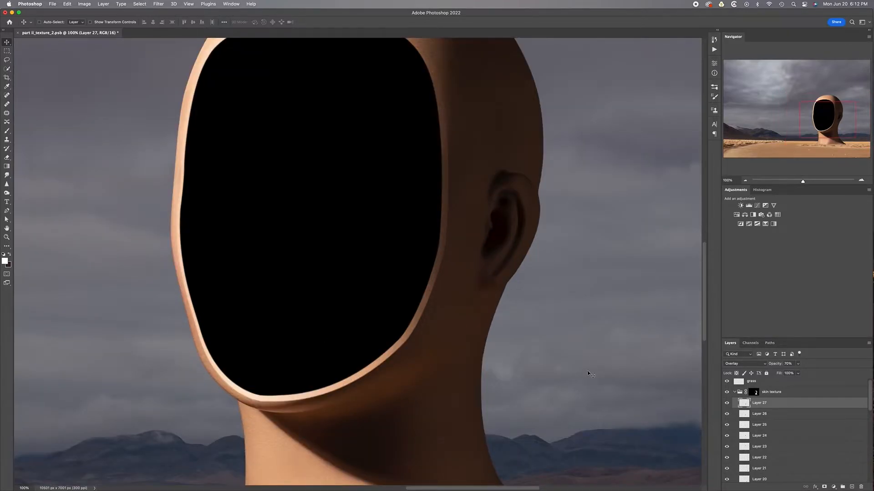
{"action": "scroll", "coordinate": [589, 373], "scroll_direction": "down", "scroll_amount": 5}
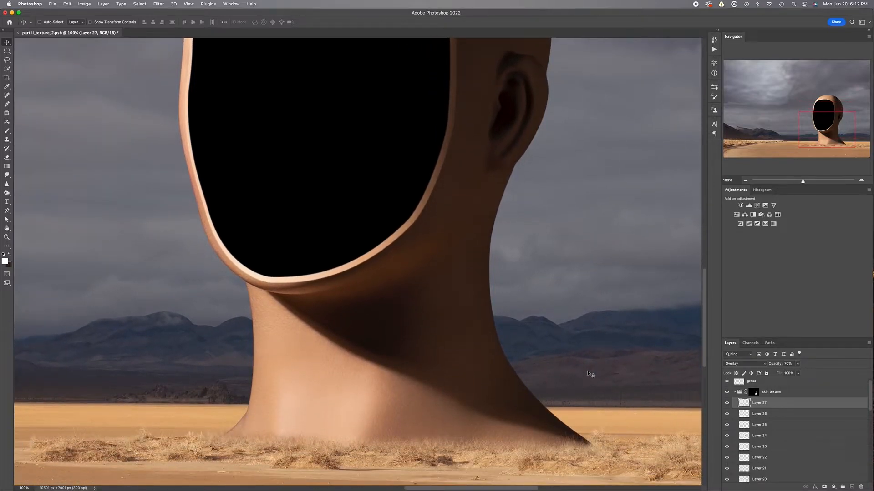
{"action": "scroll", "coordinate": [523, 182], "scroll_direction": "up", "scroll_amount": 3}
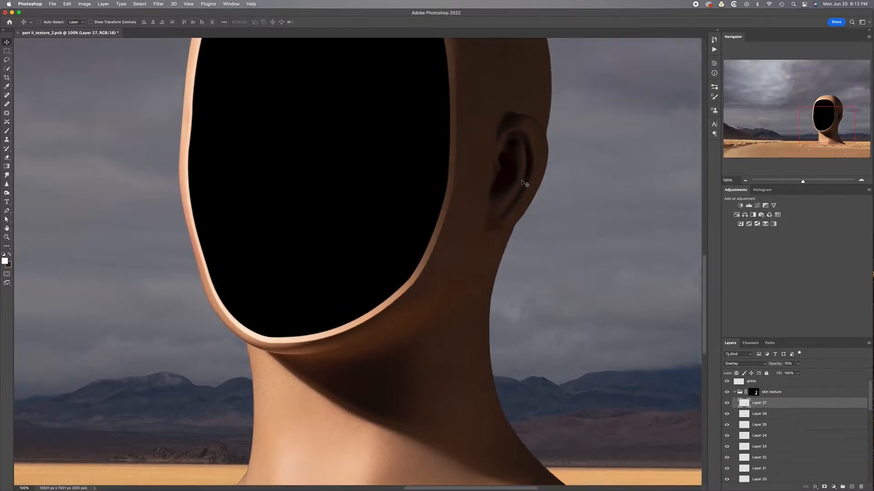
{"action": "scroll", "coordinate": [524, 183], "scroll_direction": "up", "scroll_amount": 7}
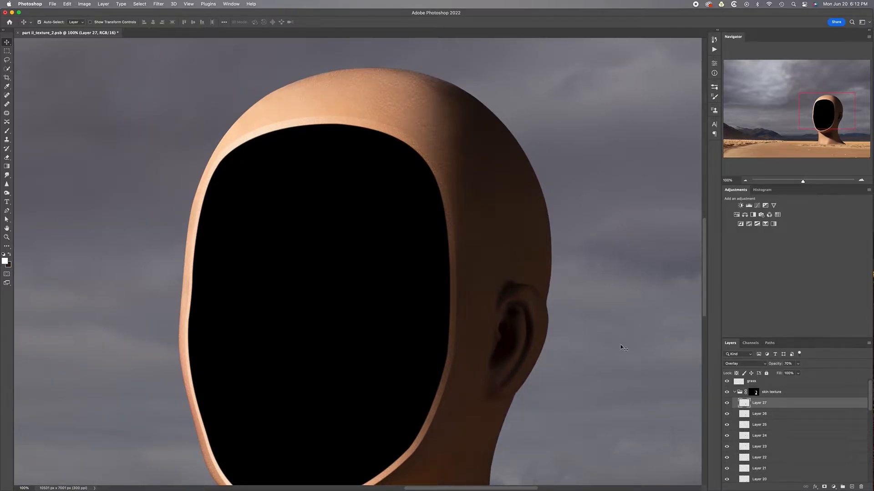
{"action": "key", "text": "super+minus"}
{"action": "scroll", "coordinate": [621, 344], "scroll_direction": "down", "scroll_amount": 4}
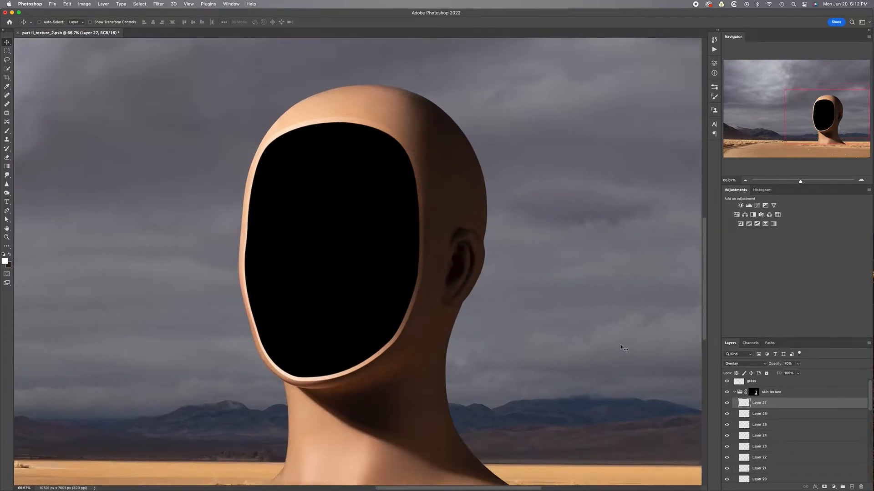
{"action": "scroll", "coordinate": [775, 436], "scroll_direction": "down", "scroll_amount": 5}
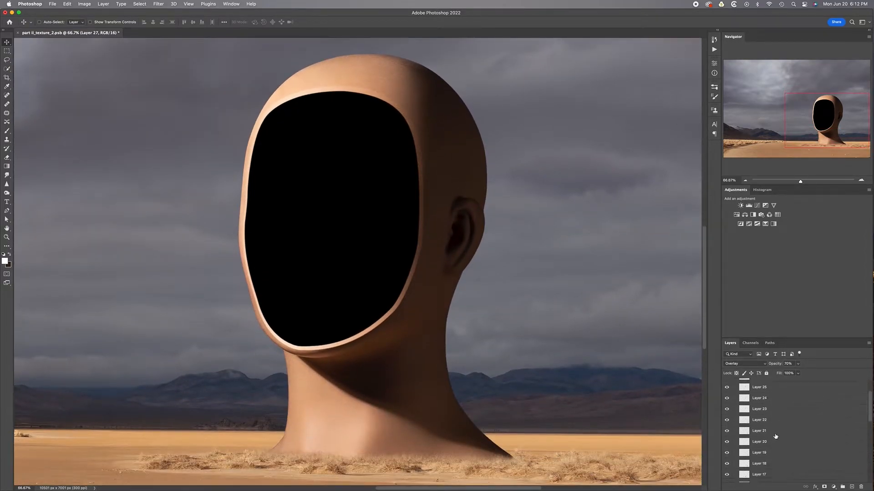
{"action": "scroll", "coordinate": [775, 436], "scroll_direction": "down", "scroll_amount": 5}
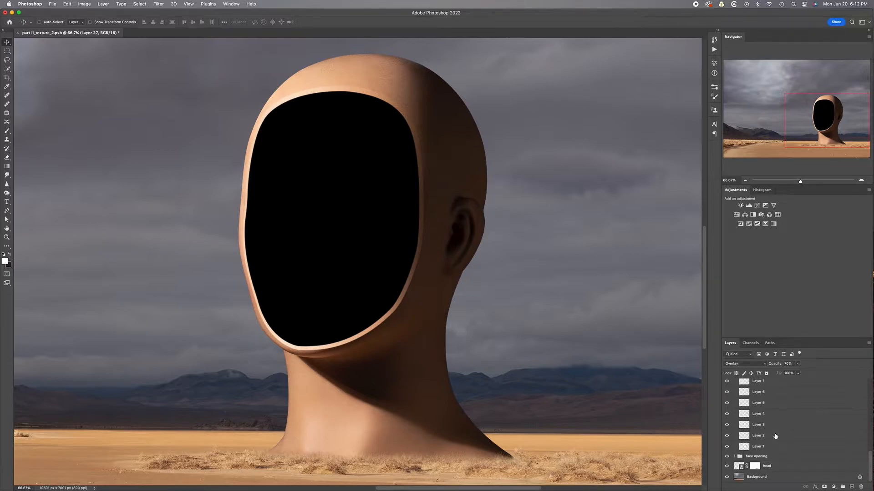
{"action": "scroll", "coordinate": [776, 436], "scroll_direction": "up", "scroll_amount": 10}
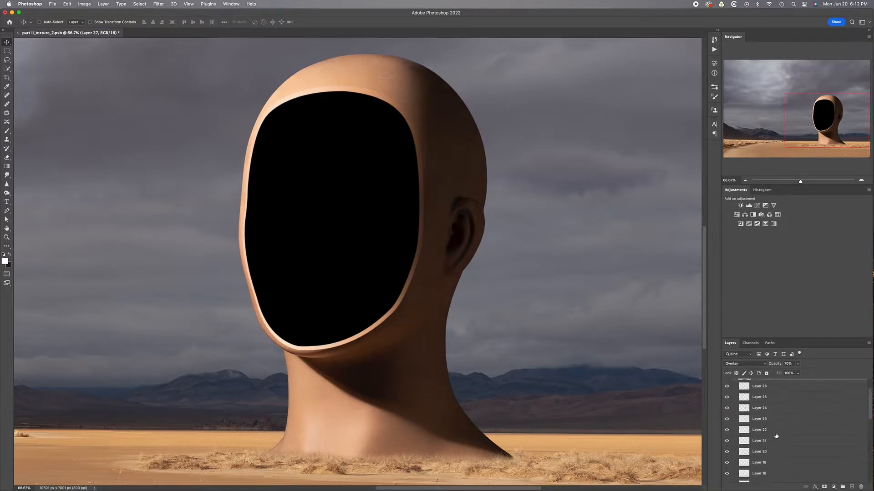
Stamp texture layers Layer 27 through Layer 1 into one merged copy above them and set its blend mode to Overlay
{"action": "scroll", "coordinate": [776, 437], "scroll_direction": "up", "scroll_amount": 3}
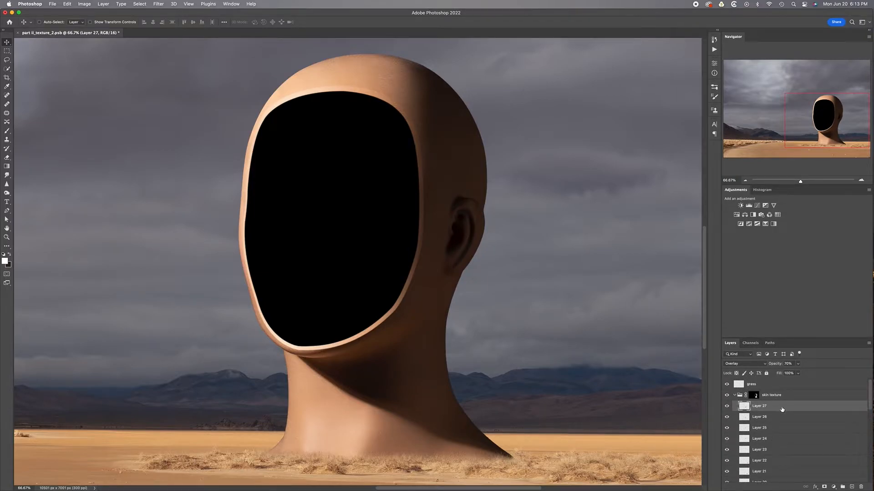
{"action": "scroll", "coordinate": [790, 424], "scroll_direction": "down", "scroll_amount": 12}
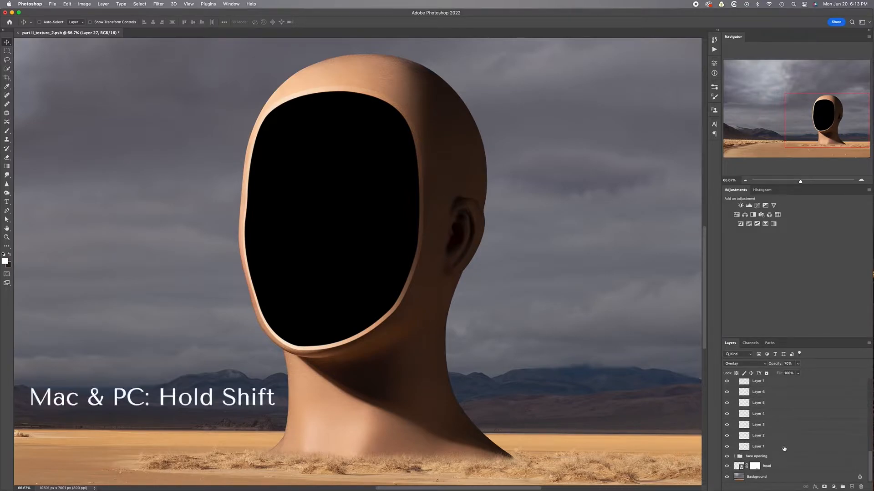
{"action": "left_click", "coordinate": [784, 448], "text": "shift"}
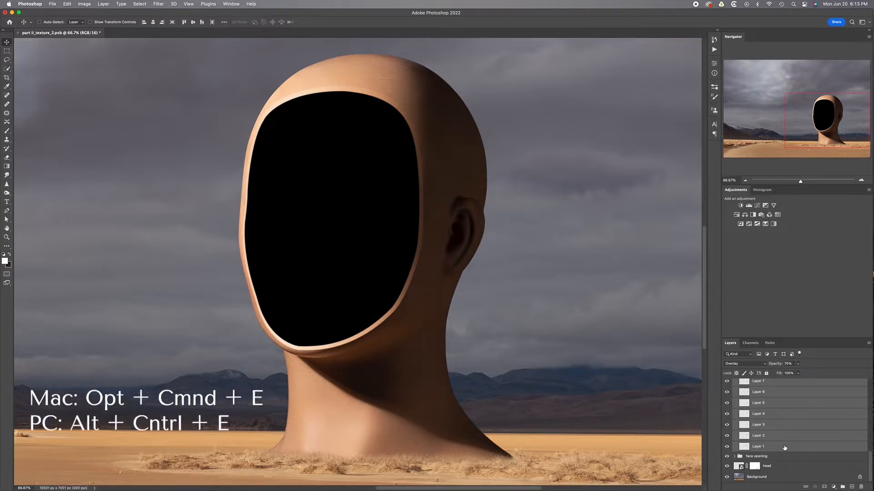
{"action": "key", "text": "ctrl+alt+e"}
{"action": "scroll", "coordinate": [789, 423], "scroll_direction": "up", "scroll_amount": 5}
{"action": "scroll", "coordinate": [791, 421], "scroll_direction": "up", "scroll_amount": 3}
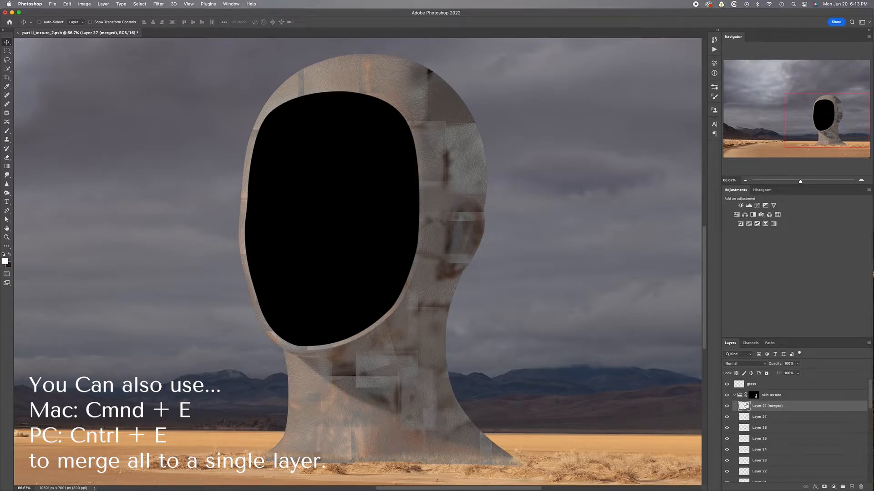
{"action": "left_click", "coordinate": [766, 366]}
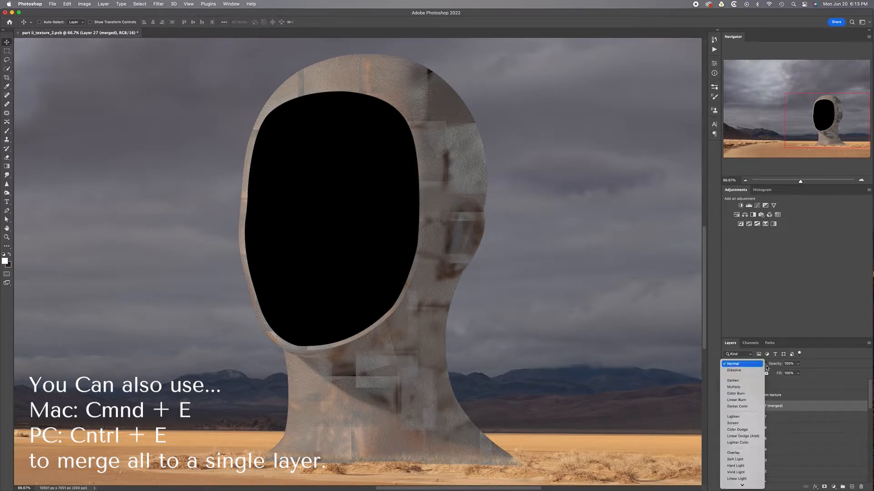
{"action": "left_click", "coordinate": [733, 453]}
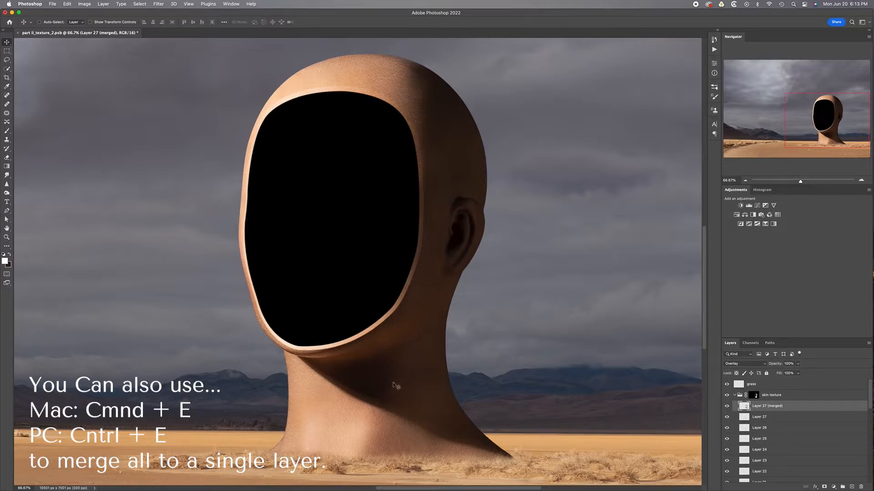
Remove the original texture layers Layer 27 through Layer 1, leaving only the merged layer visible in the skin texture group
{"action": "left_click", "coordinate": [725, 406]}
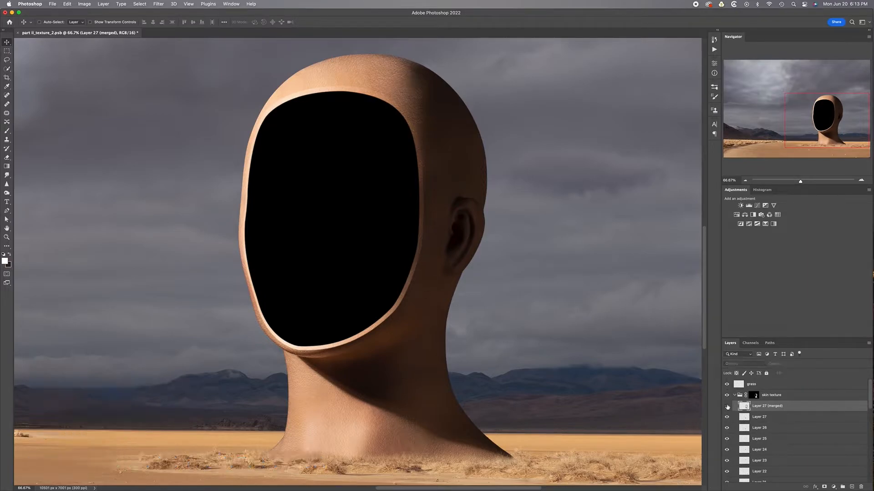
{"action": "left_click", "coordinate": [779, 418]}
{"action": "scroll", "coordinate": [781, 432], "scroll_direction": "down", "scroll_amount": 5}
{"action": "scroll", "coordinate": [782, 444], "scroll_direction": "down", "scroll_amount": 4}
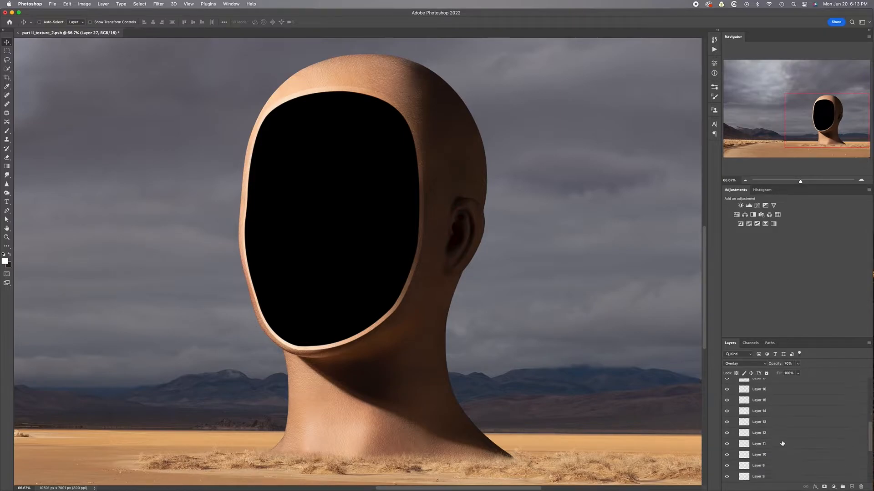
{"action": "scroll", "coordinate": [782, 444], "scroll_direction": "down", "scroll_amount": 2}
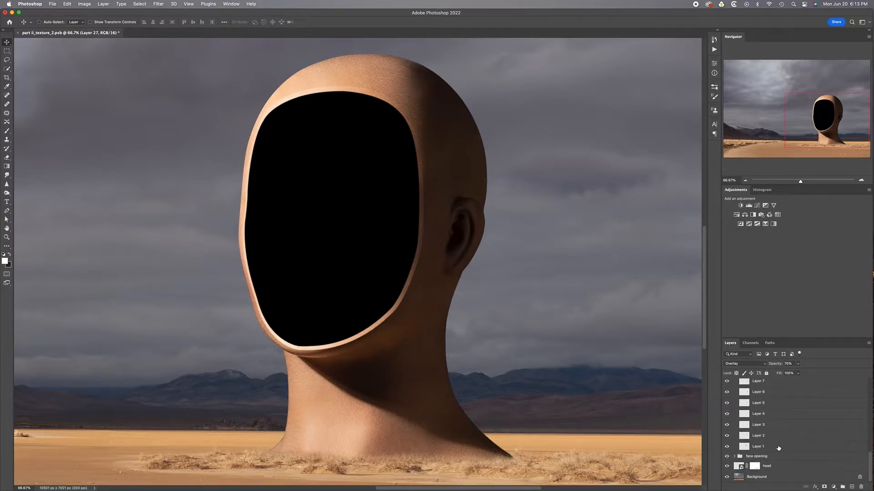
{"action": "left_click", "coordinate": [778, 447], "text": "shift"}
{"action": "key", "text": "super+e"}
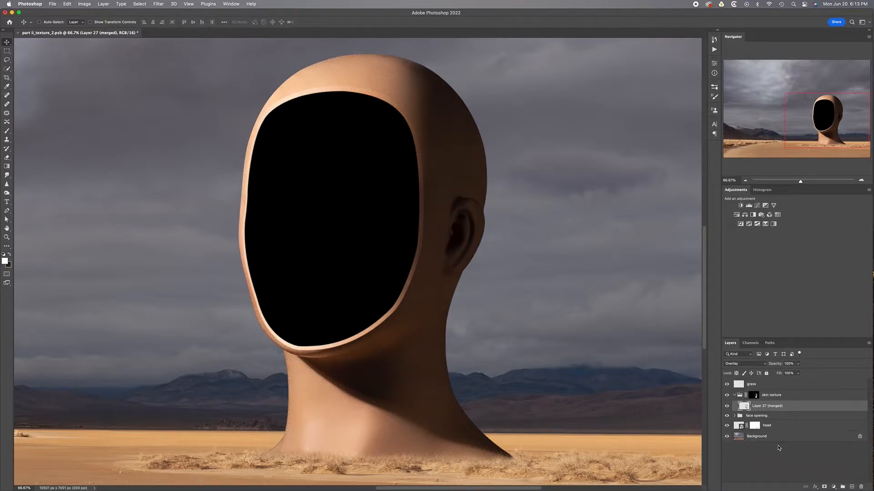
Check the merged texture across the head at 100%, rename the merged layer "skin texture" and collapse its group
{"action": "key", "text": "super+plus"}
{"action": "scroll", "coordinate": [620, 412], "scroll_direction": "down", "scroll_amount": 5}
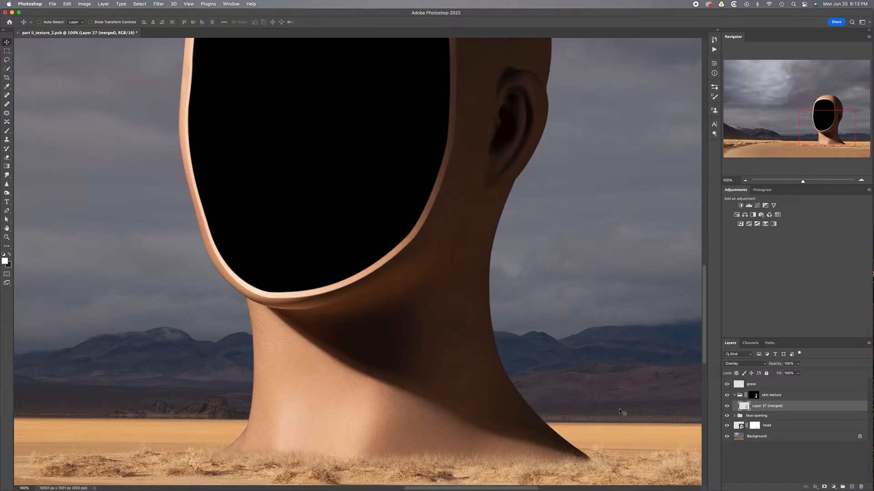
{"action": "scroll", "coordinate": [619, 409], "scroll_direction": "up", "scroll_amount": 10}
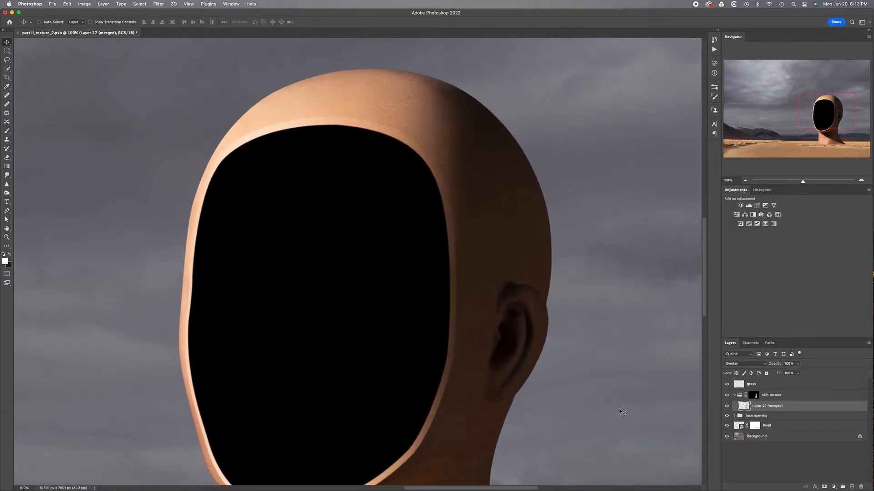
{"action": "scroll", "coordinate": [619, 408], "scroll_direction": "up", "scroll_amount": 1}
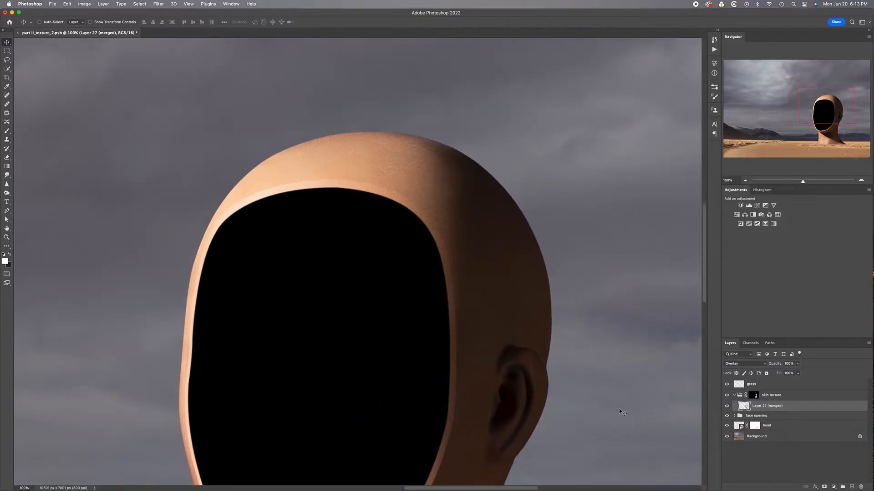
{"action": "scroll", "coordinate": [619, 408], "scroll_direction": "down", "scroll_amount": 4}
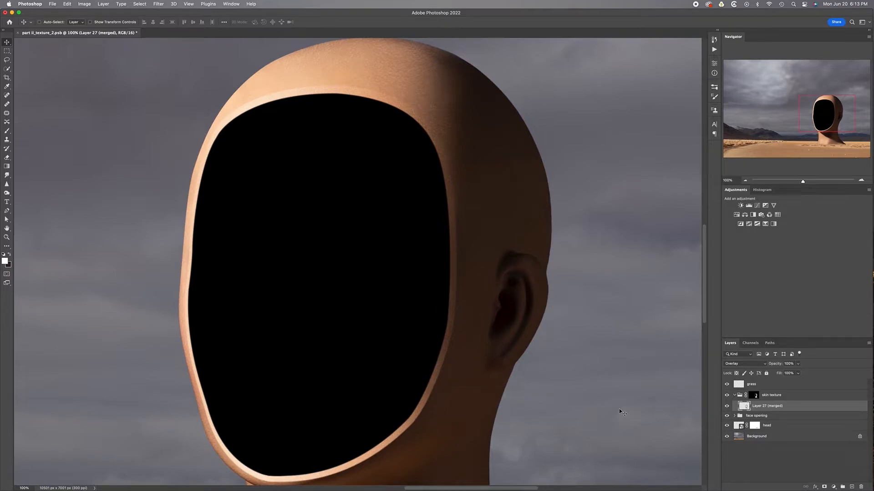
{"action": "scroll", "coordinate": [619, 408], "scroll_direction": "up", "scroll_amount": 2}
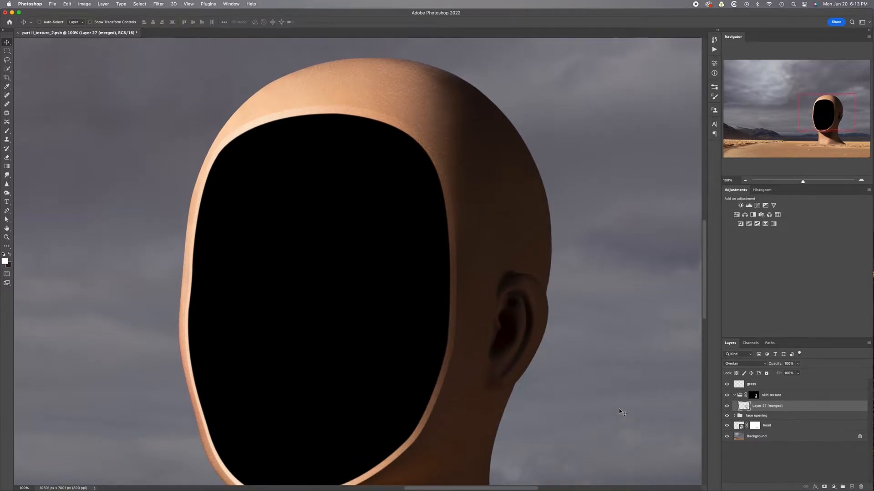
{"action": "double_click", "coordinate": [771, 407]}
{"action": "type", "text": "skin texture"}
{"action": "key", "text": "Return"}
{"action": "left_click", "coordinate": [734, 395]}
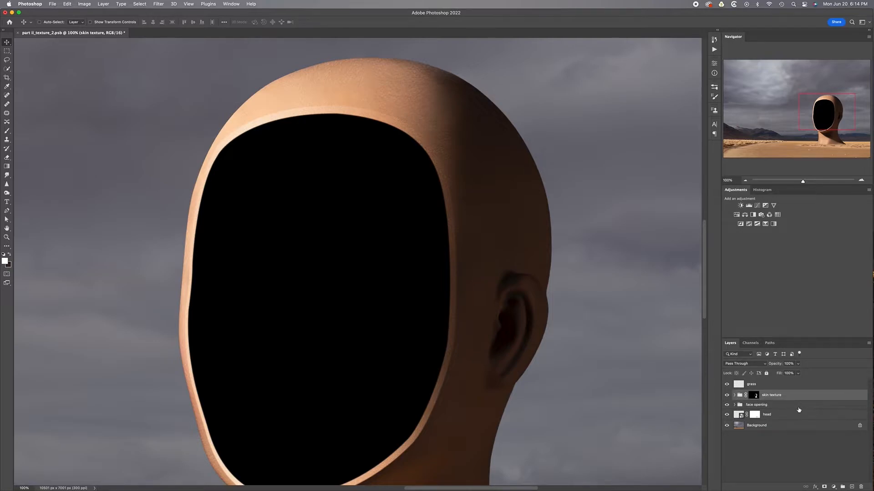
Load the grass layer's pixels as a selection around the base of the neck
{"action": "key", "text": "super+0"}
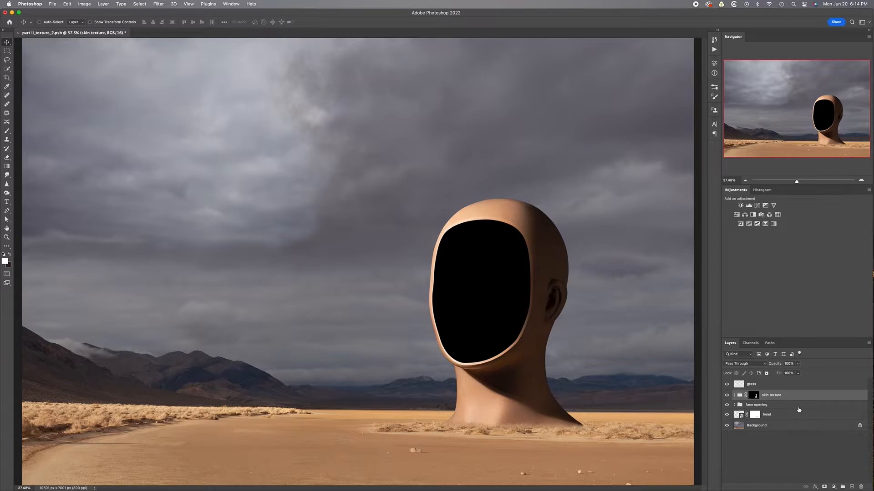
{"action": "left_click", "coordinate": [784, 386]}
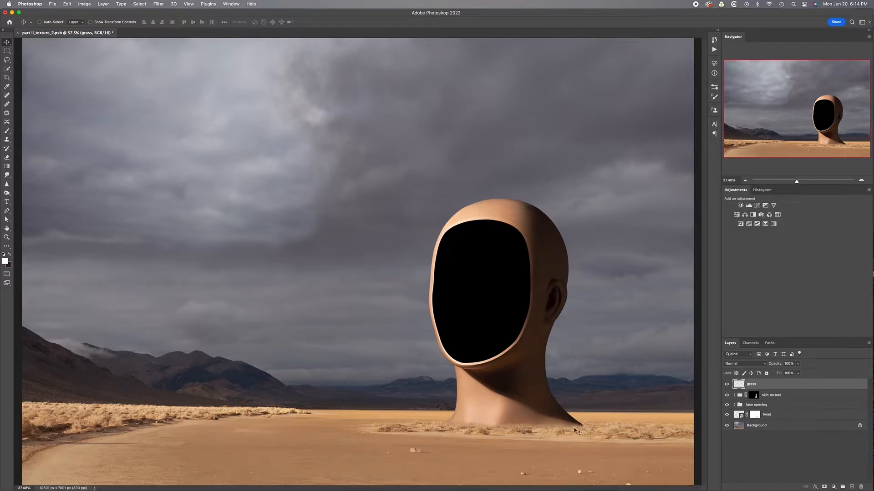
{"action": "key", "text": "super+1"}
{"action": "scroll", "coordinate": [476, 443], "scroll_direction": "down", "scroll_amount": 5}
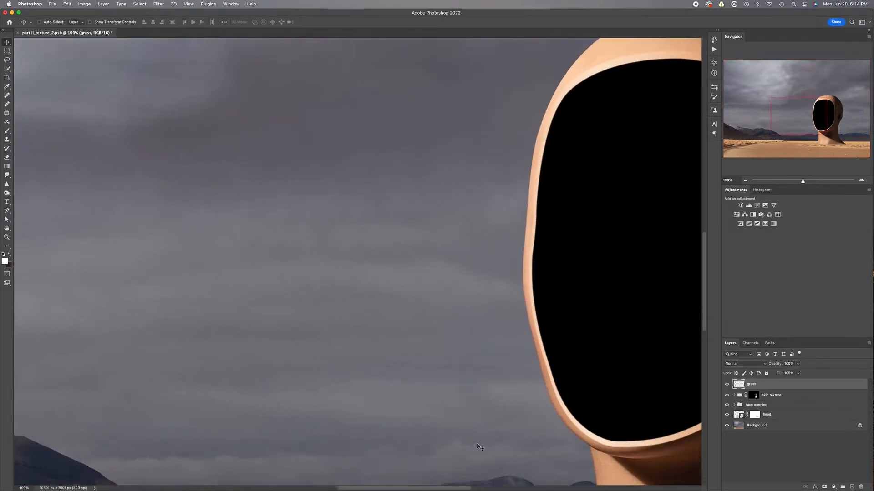
{"action": "scroll", "coordinate": [476, 444], "scroll_direction": "right", "scroll_amount": 5}
{"action": "scroll", "coordinate": [479, 447], "scroll_direction": "down", "scroll_amount": 3}
{"action": "scroll", "coordinate": [479, 448], "scroll_direction": "left", "scroll_amount": 2}
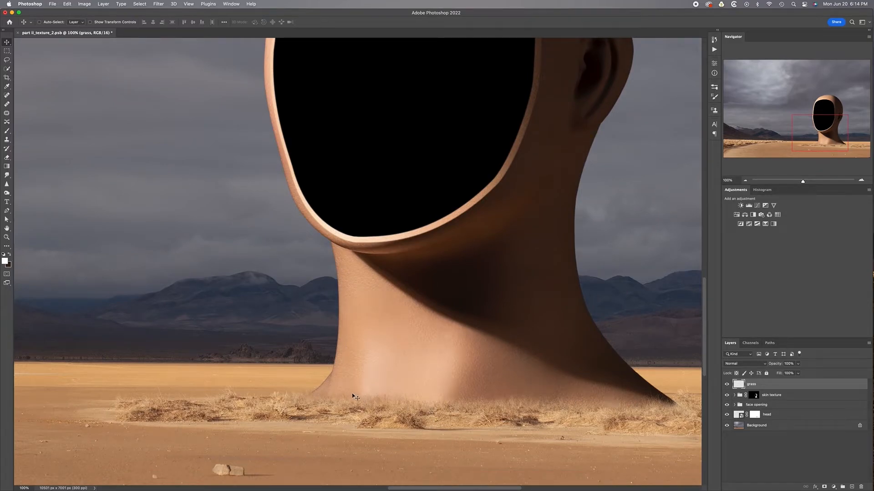
{"action": "left_click", "coordinate": [749, 386], "text": "super"}
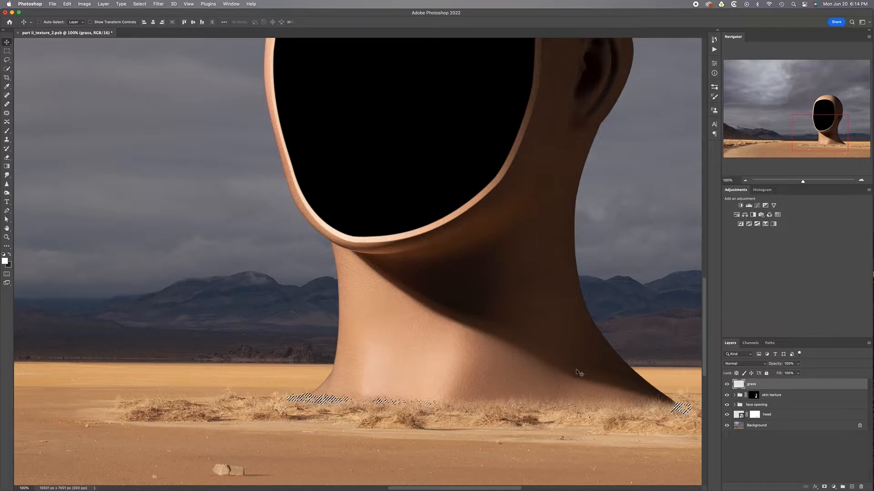
Add the head layer's mask to the grass selection and create a new layer directly beneath the grass layer
{"action": "scroll", "coordinate": [578, 373], "scroll_direction": "right", "scroll_amount": 5}
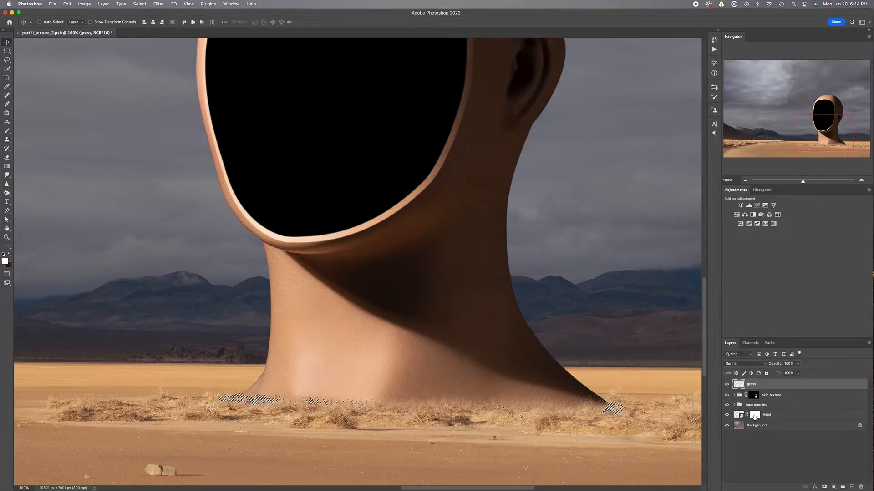
{"action": "right_click", "coordinate": [754, 416]}
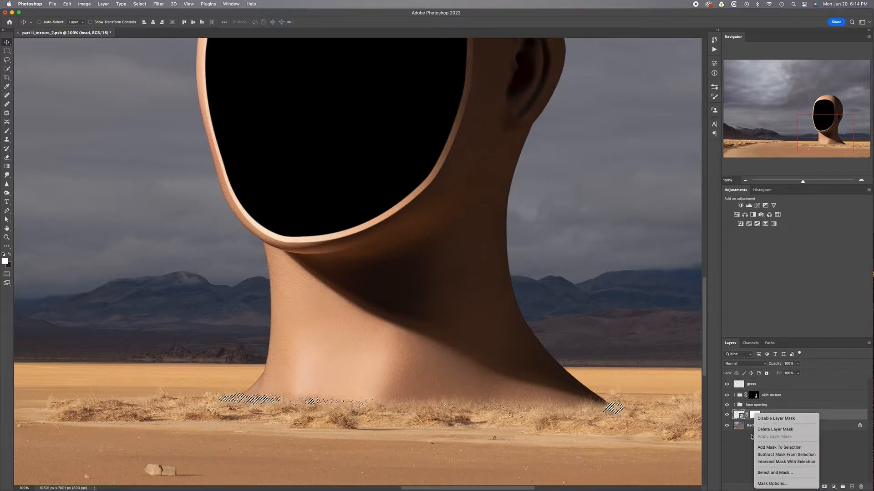
{"action": "left_click", "coordinate": [768, 448]}
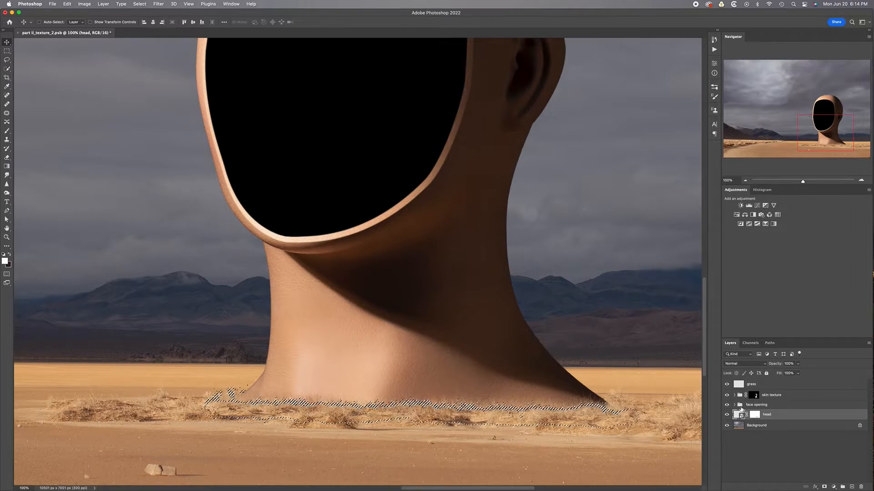
{"action": "left_click", "coordinate": [773, 387]}
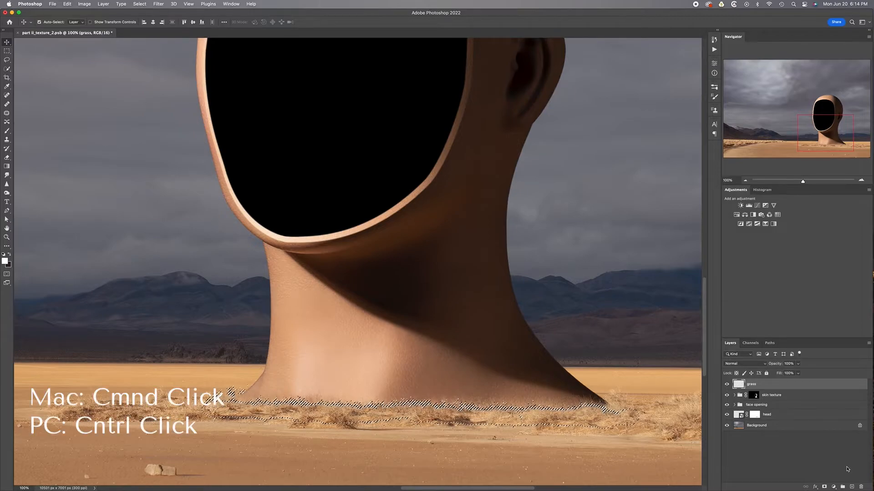
{"action": "left_click", "coordinate": [852, 488], "text": "super"}
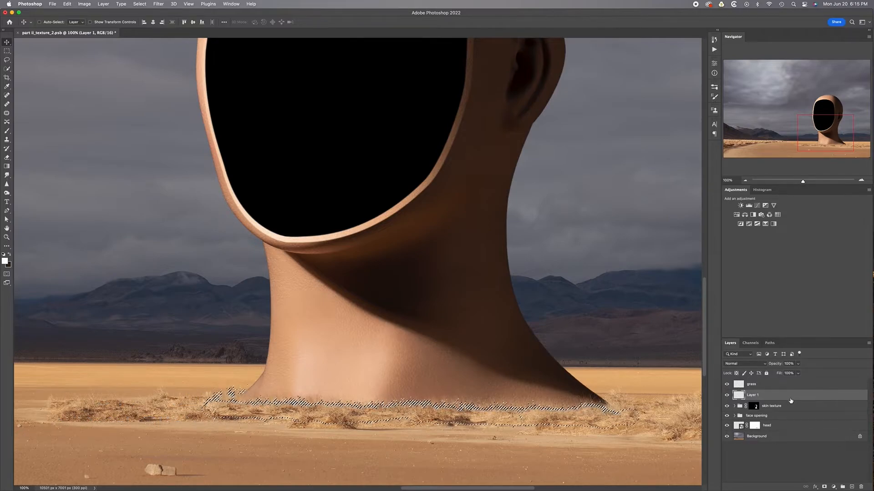
Invert the current selection so it covers only the grass strip around the base of the neck
{"action": "key", "text": "super+0"}
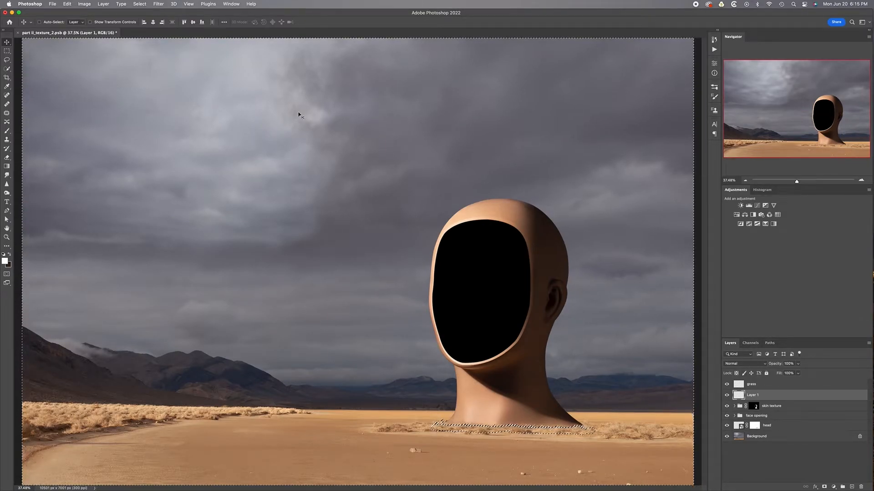
{"action": "key", "text": "shift+super+i"}
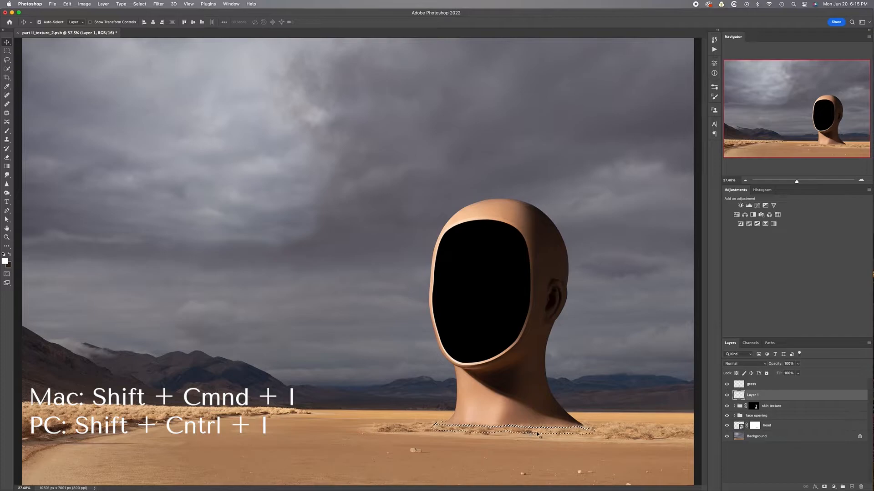
{"action": "key", "text": "super+1"}
{"action": "scroll", "coordinate": [537, 434], "scroll_direction": "down", "scroll_amount": 10}
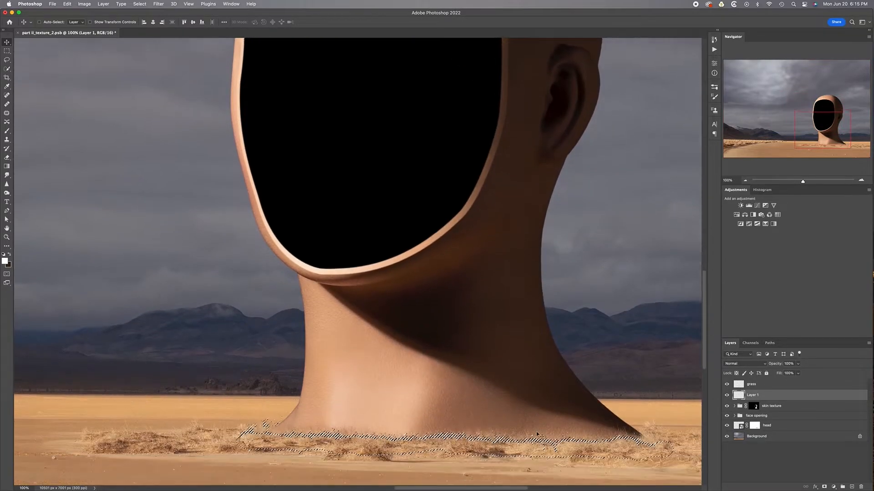
{"action": "scroll", "coordinate": [537, 435], "scroll_direction": "down", "scroll_amount": 2}
{"action": "scroll", "coordinate": [536, 435], "scroll_direction": "right", "scroll_amount": 2}
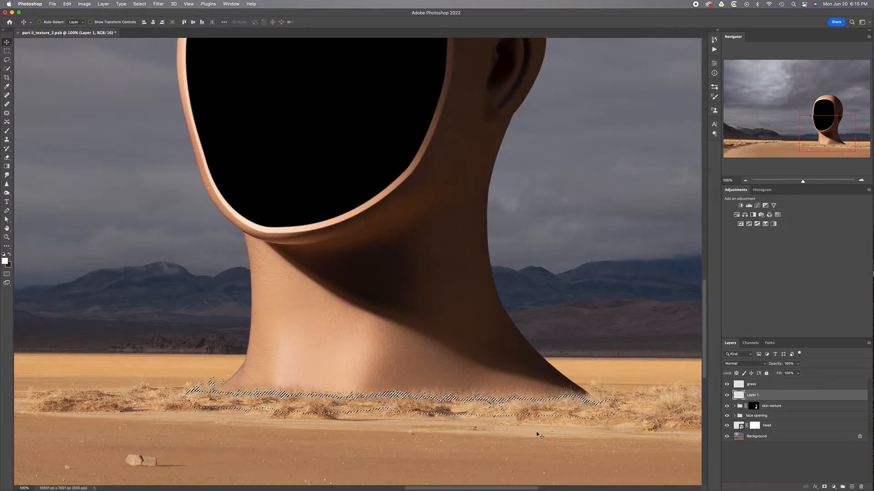
Fill the selected grass area on Layer 1 with dark brown #2a1e16 at 100% opacity in Normal mode and deselect
{"action": "key", "text": "shift+BackSpace"}
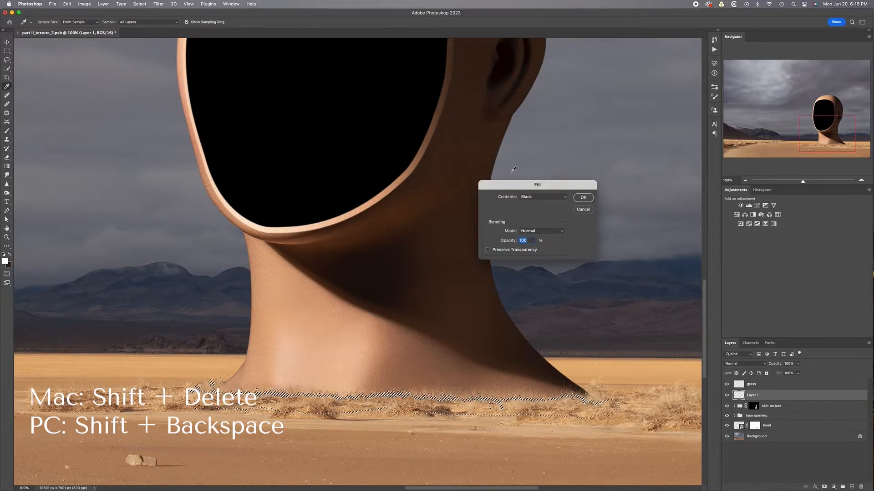
{"action": "left_click", "coordinate": [565, 199]}
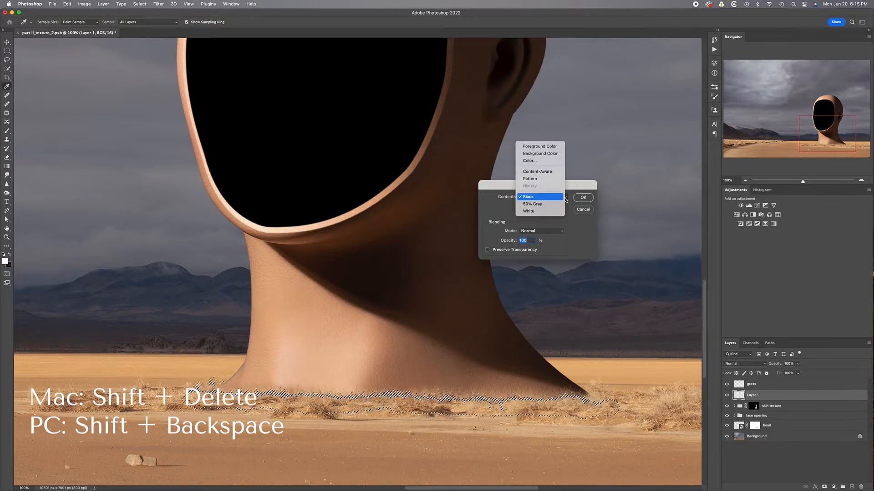
{"action": "left_click", "coordinate": [528, 159]}
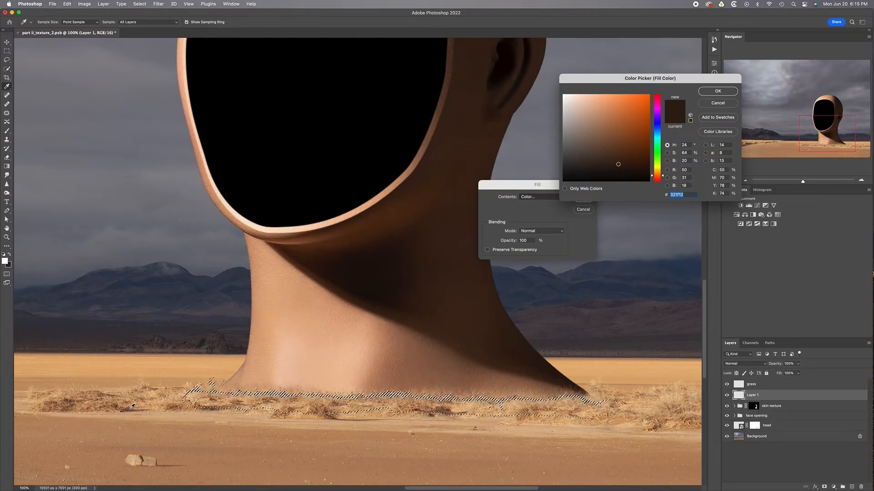
{"action": "left_click", "coordinate": [129, 412]}
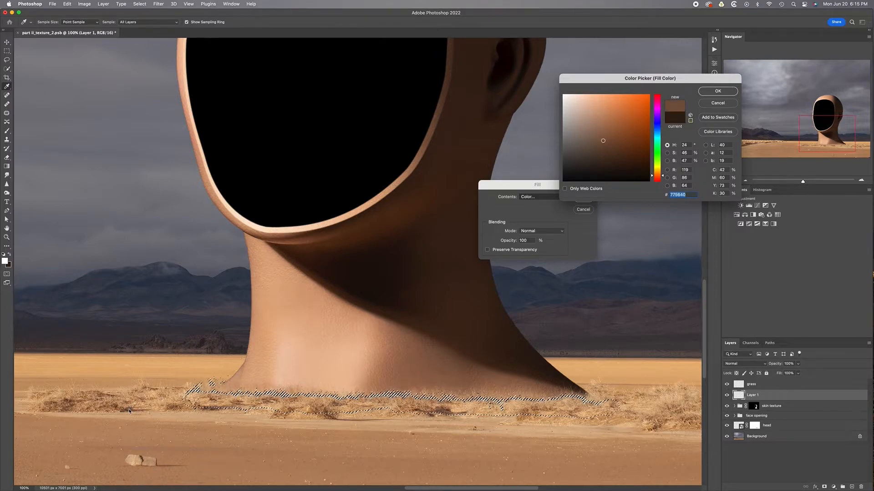
{"action": "left_click", "coordinate": [603, 166]}
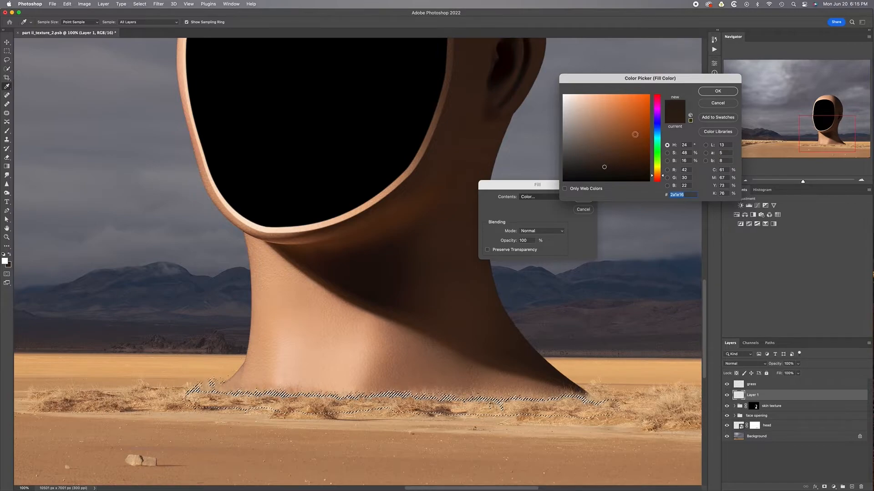
{"action": "left_click", "coordinate": [718, 91]}
{"action": "left_click", "coordinate": [583, 198]}
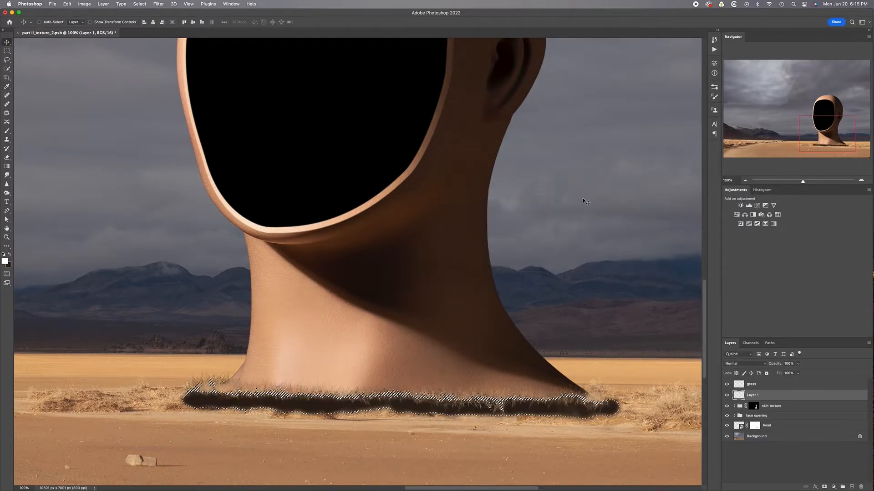
{"action": "key", "text": "v"}
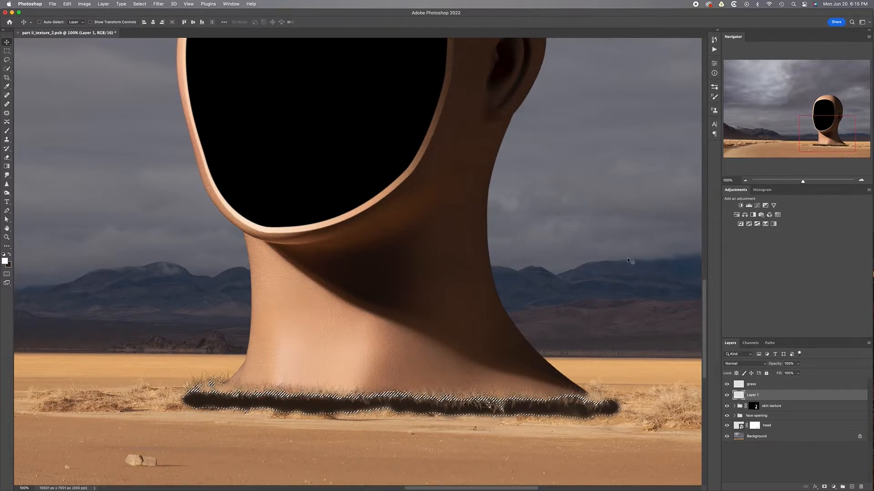
{"action": "key", "text": "ctrl+d"}
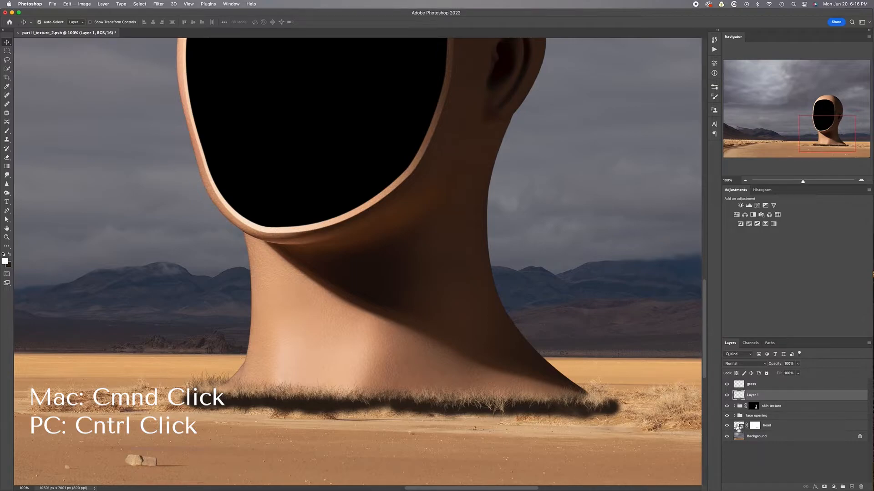
Mask Layer 1 to the outline of the head layer and compare the neck base with the dark layer hidden and shown
{"action": "left_click", "coordinate": [738, 427], "text": "super"}
{"action": "left_click", "coordinate": [824, 487]}
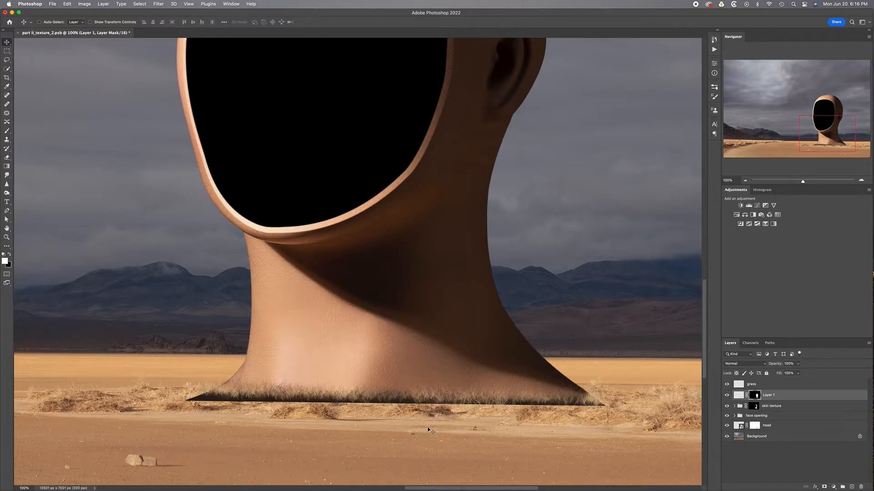
{"action": "key", "text": "super"}
{"action": "key", "text": "super"}
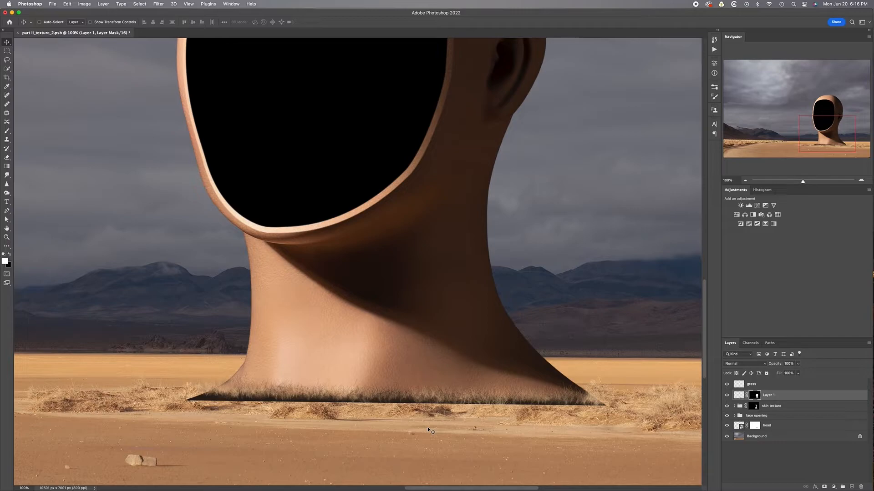
{"action": "key", "text": "super+0"}
{"action": "key", "text": "super+plus"}
{"action": "scroll", "coordinate": [428, 427], "scroll_direction": "down", "scroll_amount": 5}
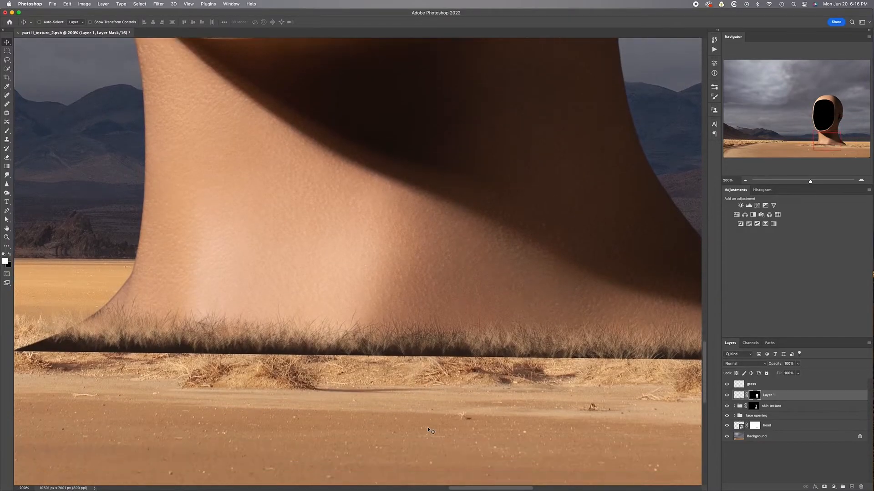
{"action": "scroll", "coordinate": [427, 428], "scroll_direction": "left", "scroll_amount": 1}
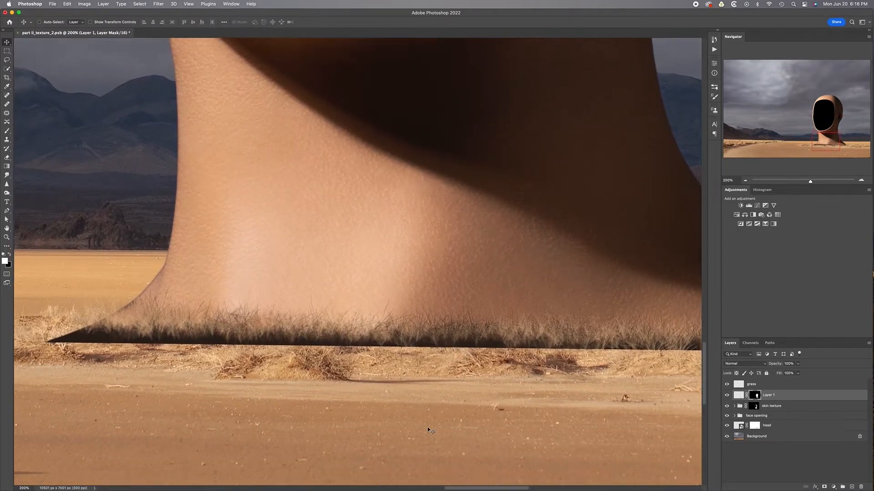
{"action": "left_click", "coordinate": [726, 395]}
{"action": "left_click", "coordinate": [727, 395]}
Soften Layer 1's mask with a Gaussian Blur of 2 pixels radius
{"action": "left_click", "coordinate": [157, 4]}
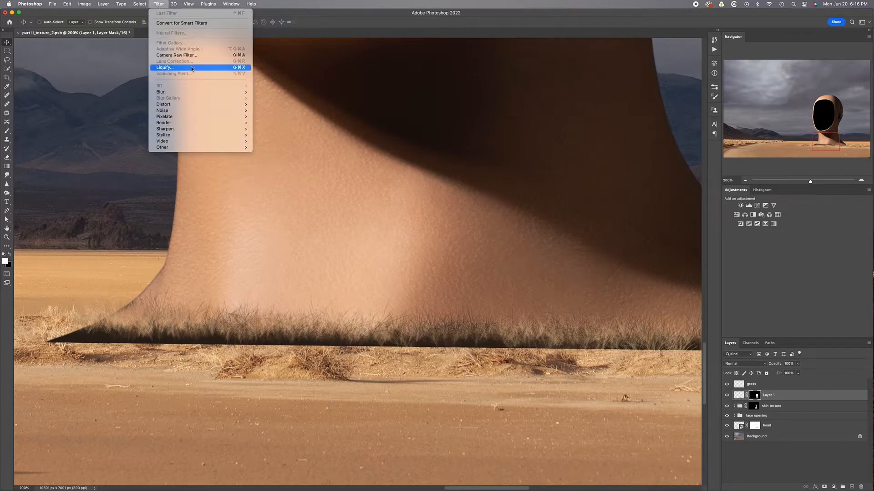
{"action": "mouse_move", "coordinate": [200, 92]}
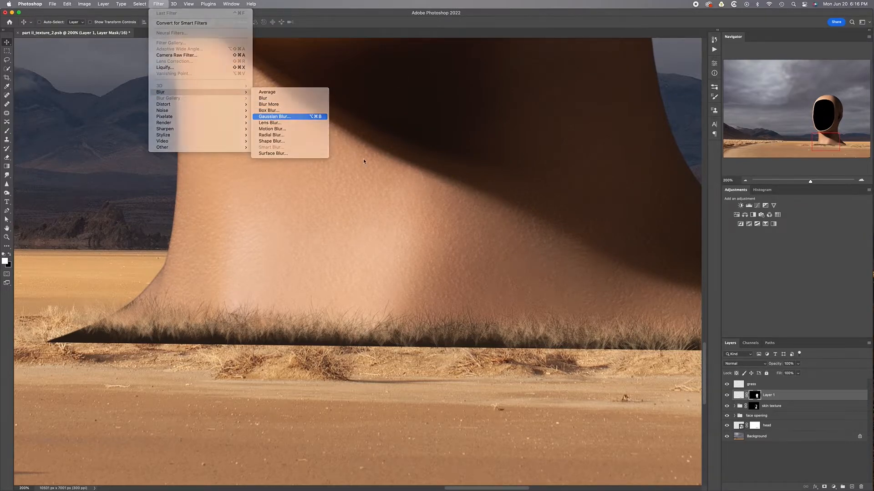
{"action": "key", "text": "Return"}
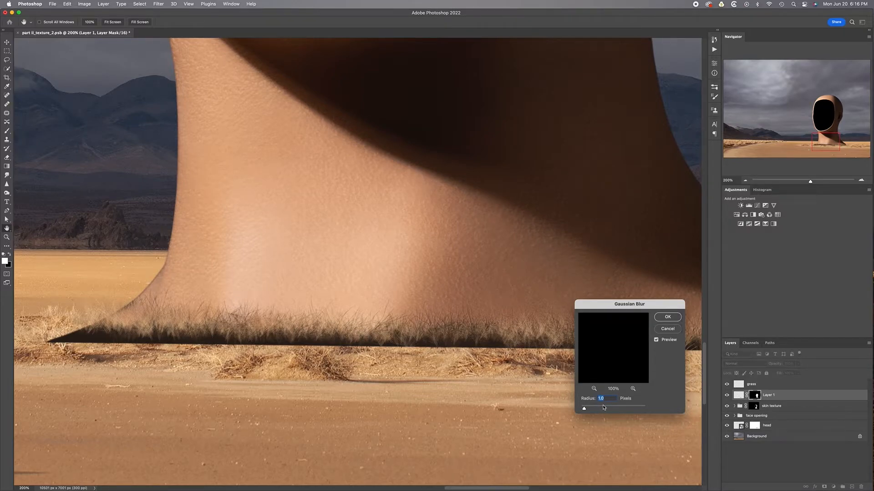
{"action": "type", "text": "2"}
{"action": "left_click", "coordinate": [671, 317]}
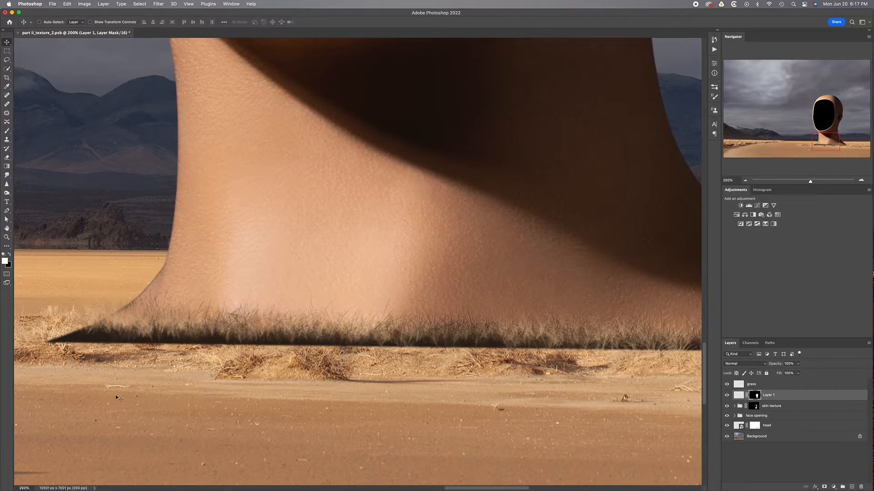
Paint the hard lower edge and corners out of Layer 1's mask with a soft black brush at 100% flow, and reduce the flow to 20%
{"action": "key", "text": "b"}
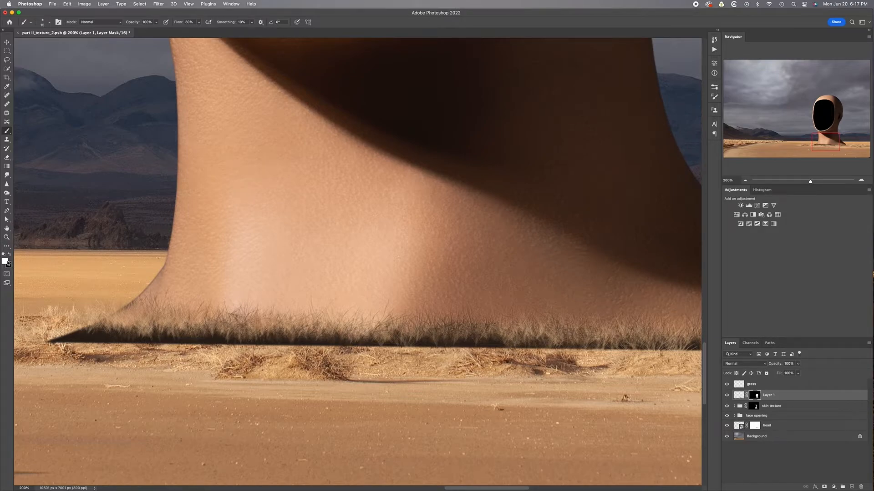
{"action": "key", "text": "d"}
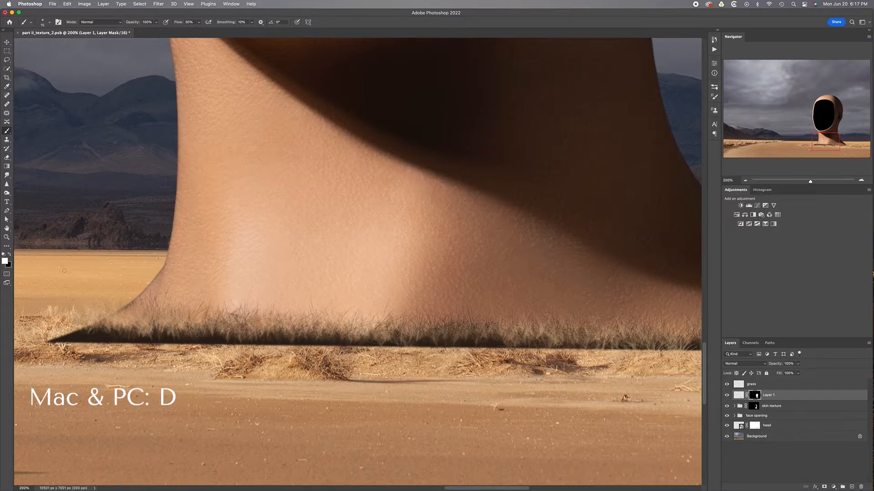
{"action": "key", "text": "x"}
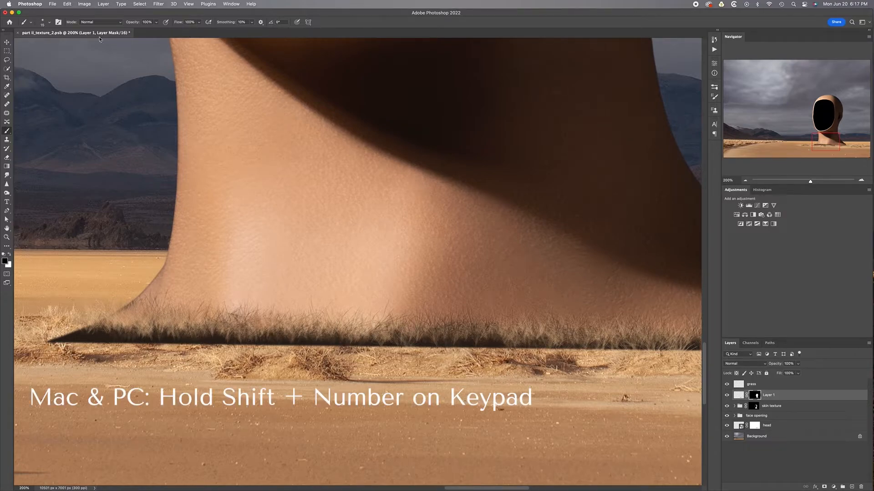
{"action": "left_click", "coordinate": [50, 23]}
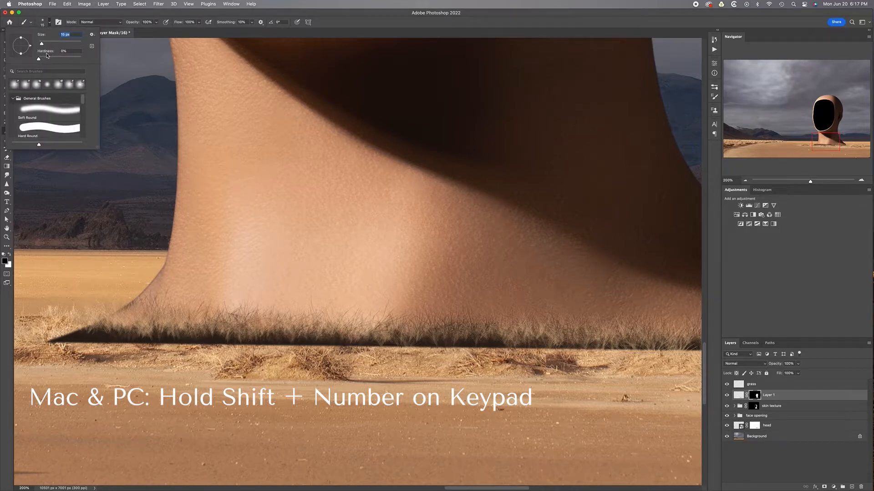
{"action": "left_click", "coordinate": [49, 23]}
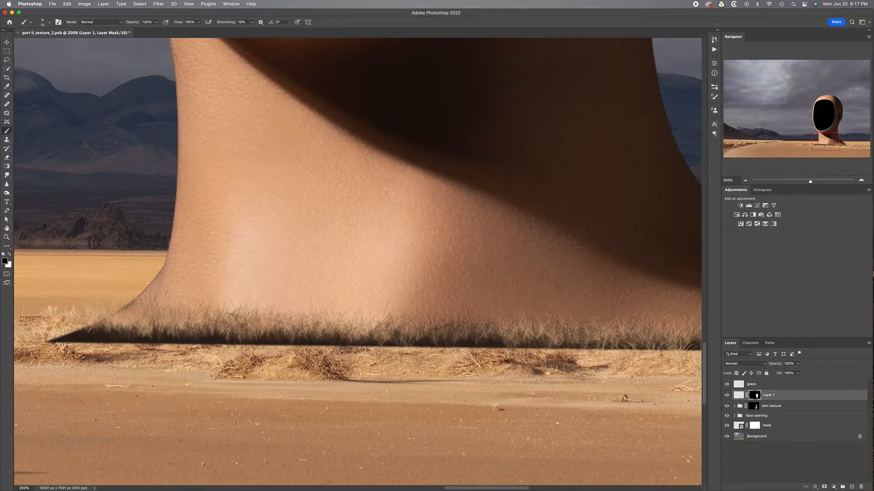
{"action": "mouse_move", "coordinate": [82, 333]}
{"action": "left_mouse_down"}
{"action": "mouse_move", "coordinate": [52, 340]}
{"action": "mouse_move", "coordinate": [585, 346]}
{"action": "mouse_move", "coordinate": [604, 359]}
{"action": "mouse_move", "coordinate": [342, 391]}
{"action": "mouse_move", "coordinate": [334, 379]}
{"action": "mouse_move", "coordinate": [614, 381]}
{"action": "left_mouse_up"}
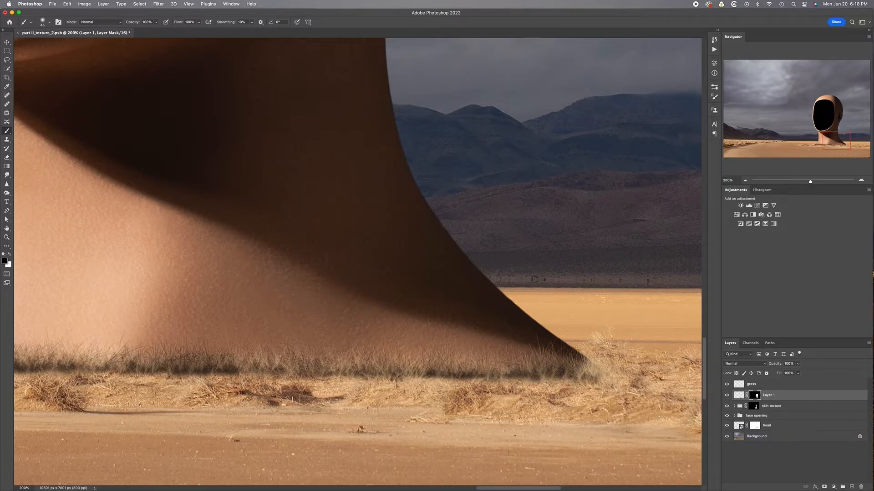
{"action": "key", "text": "shift+2"}
Lower the opacity of the dark Layer 1 beneath the grass to 55%
{"action": "left_click", "coordinate": [738, 395]}
{"action": "key", "text": "v"}
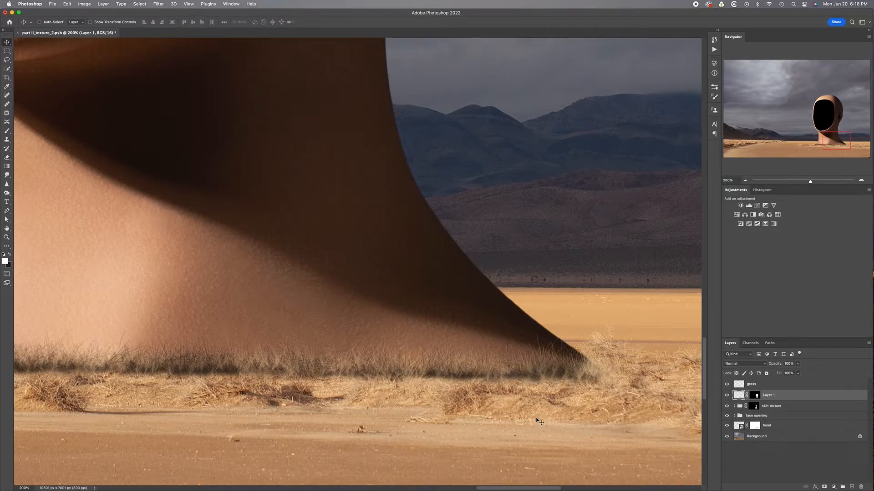
{"action": "key", "text": "6"}
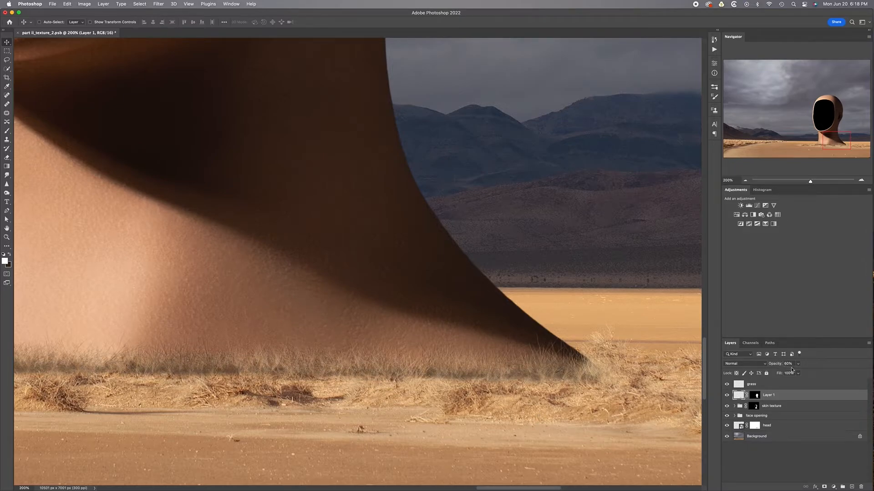
{"action": "key", "text": "7"}
{"action": "key", "text": "3"}
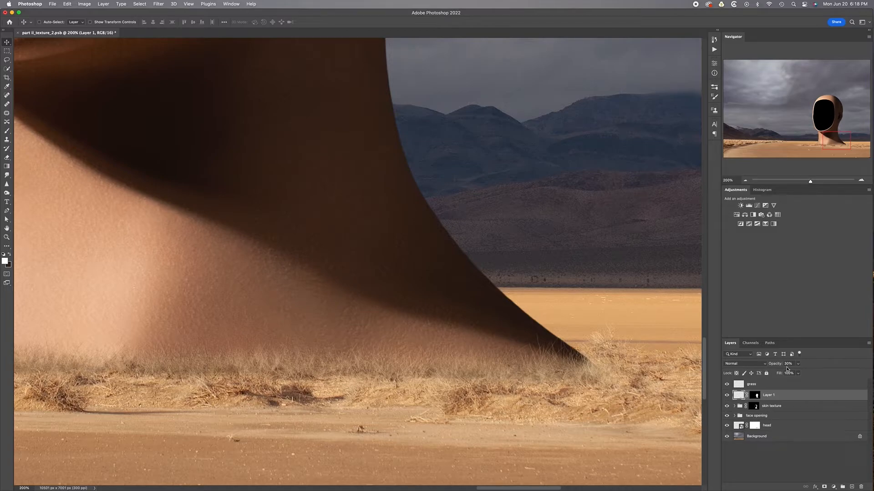
{"action": "key", "text": "4"}
{"action": "key", "text": "5"}
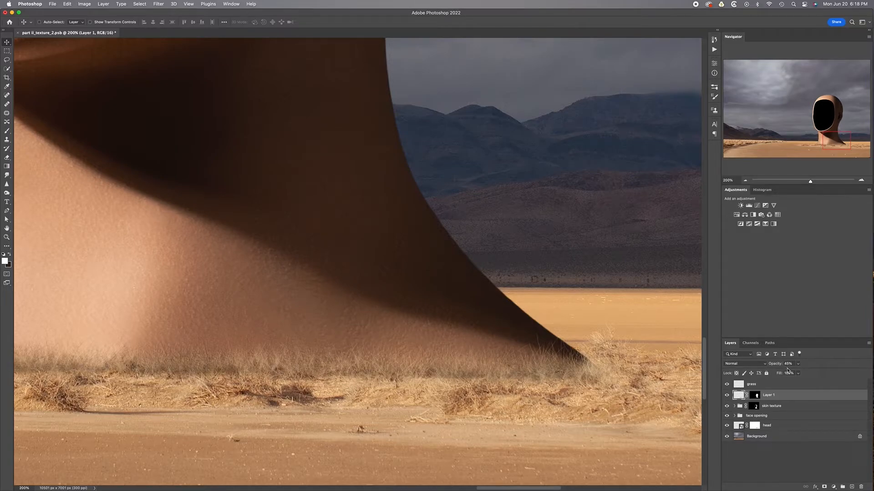
{"action": "left_click_drag", "start_coordinate": [360, 427], "coordinate": [596, 428]}
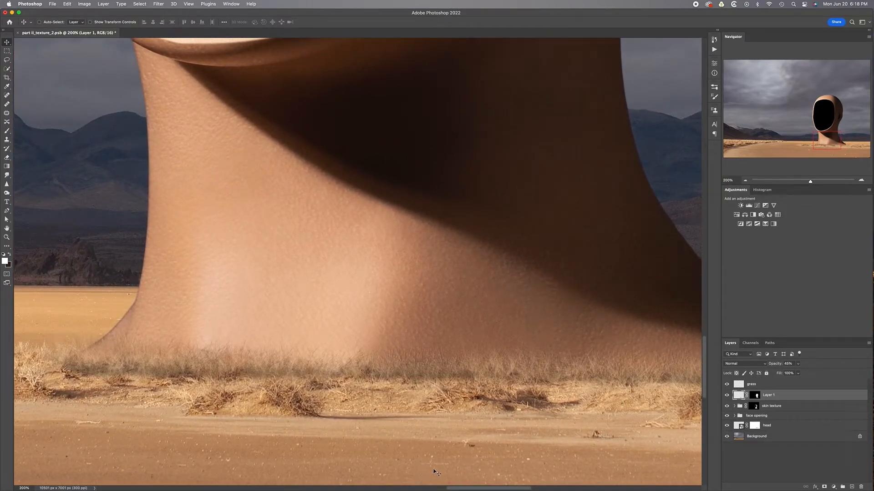
{"action": "key", "text": "6"}
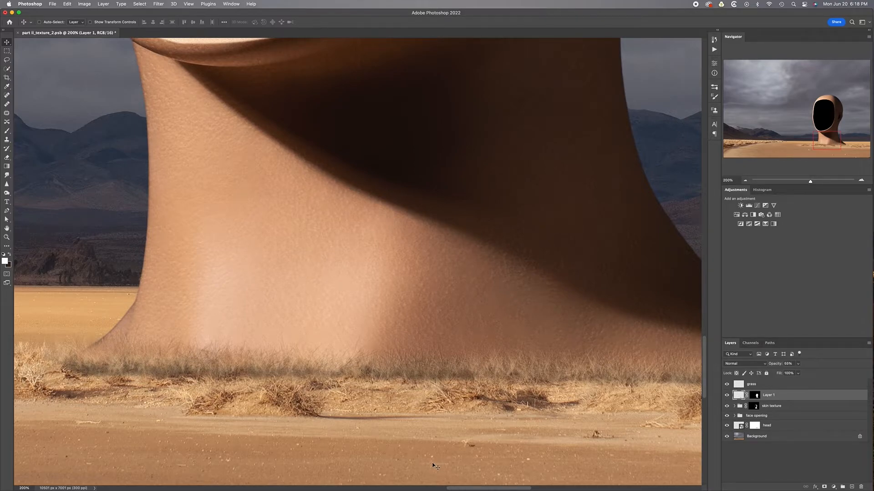
{"action": "key", "text": "5"}
{"action": "key", "text": "5"}
Fade the shadow at the neck's left end by painting black on Layer 1's mask with a larger soft brush at 20% flow
{"action": "left_click", "coordinate": [755, 397]}
{"action": "left_click_drag", "start_coordinate": [388, 397], "coordinate": [535, 403]}
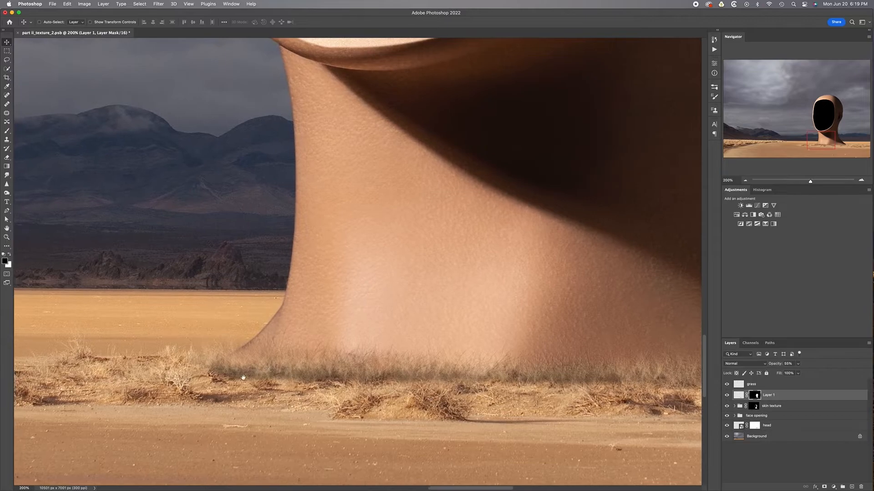
{"action": "key", "text": "b"}
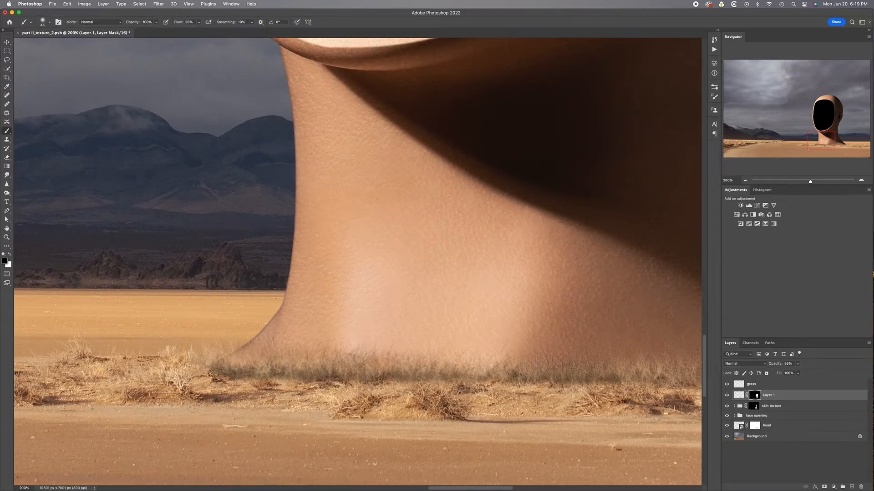
{"action": "key", "text": "]"}
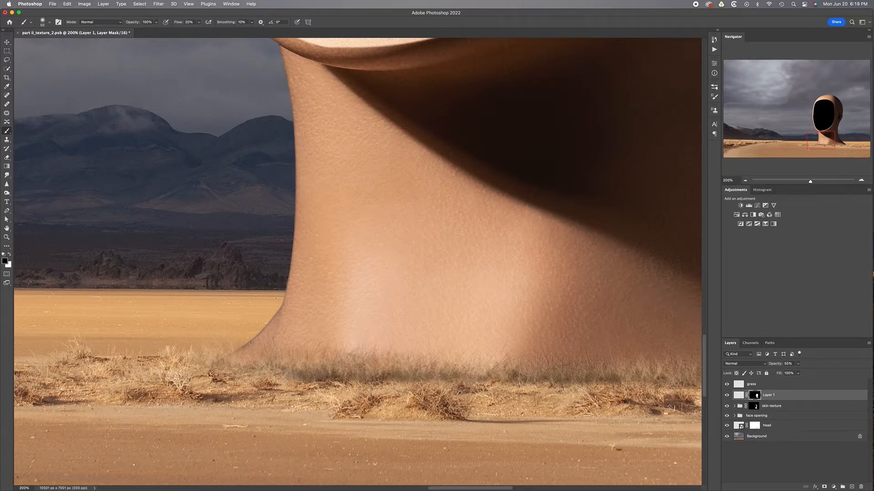
Fade the shadow's lower edge along the neck's base to its right end by painting black on Layer 1's mask at 20% flow
{"action": "left_click_drag", "start_coordinate": [305, 376], "coordinate": [452, 378]}
{"action": "left_click_drag", "start_coordinate": [186, 388], "coordinate": [482, 396]}
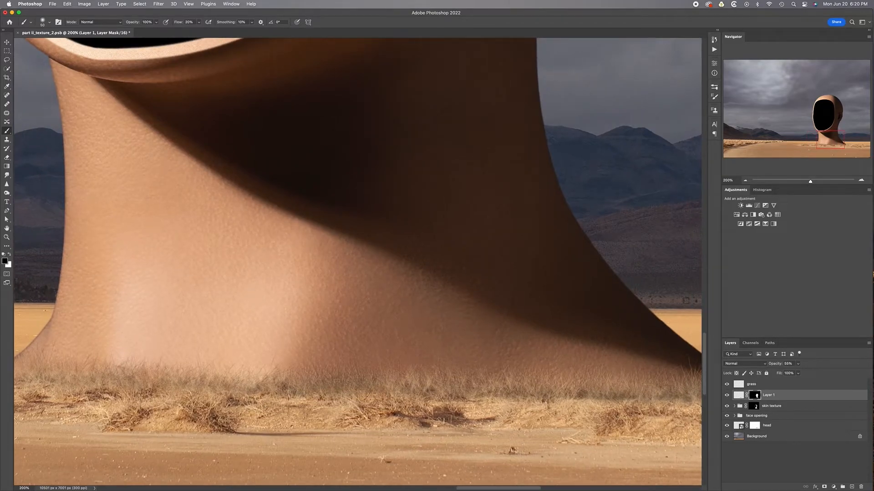
{"action": "left_click_drag", "start_coordinate": [481, 396], "coordinate": [528, 397]}
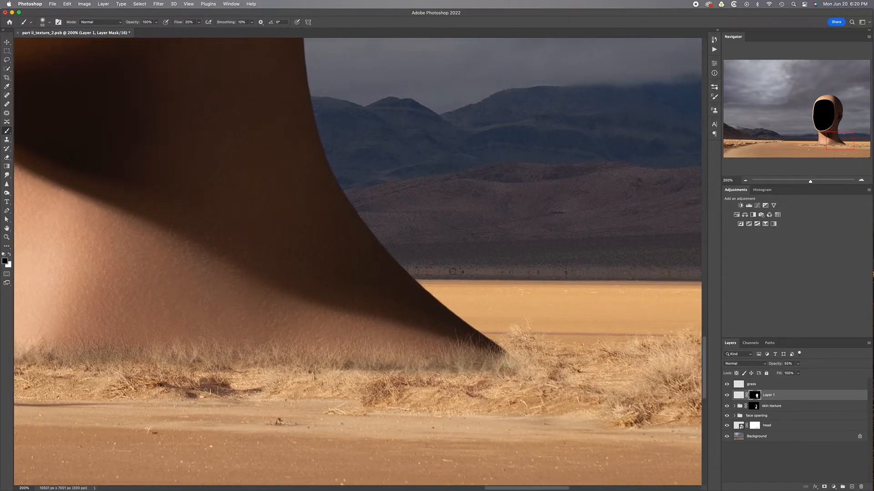
{"action": "left_click_drag", "start_coordinate": [336, 369], "coordinate": [496, 370]}
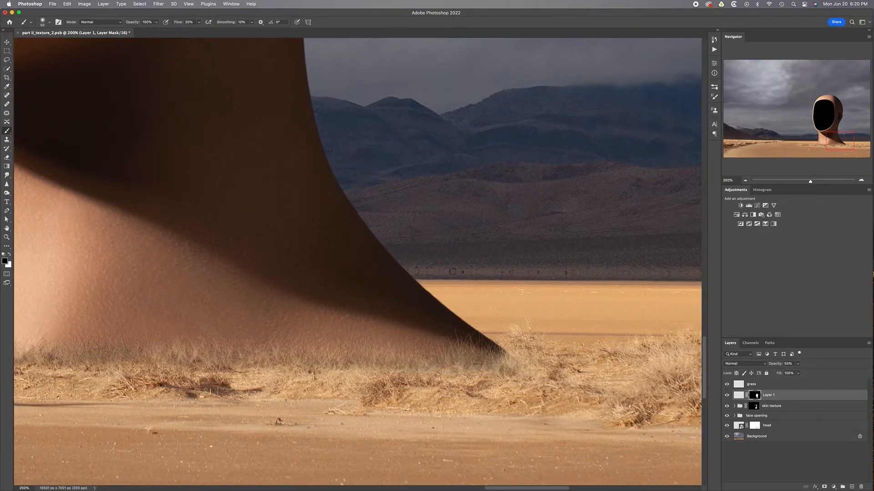
Compare the neck's base with and without the Layer 1 shadow, and enlarge the brush to 100 px
{"action": "key", "text": "super+minus"}
{"action": "left_click_drag", "start_coordinate": [323, 419], "coordinate": [446, 441]}
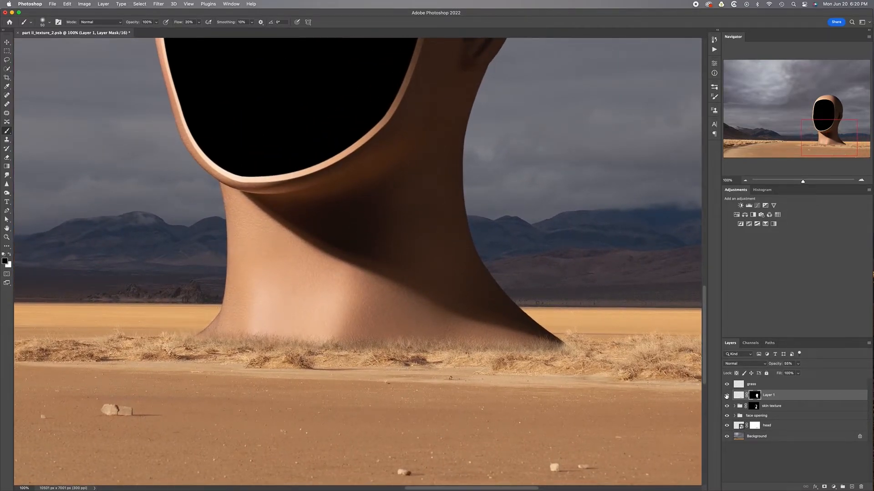
{"action": "left_click", "coordinate": [727, 395]}
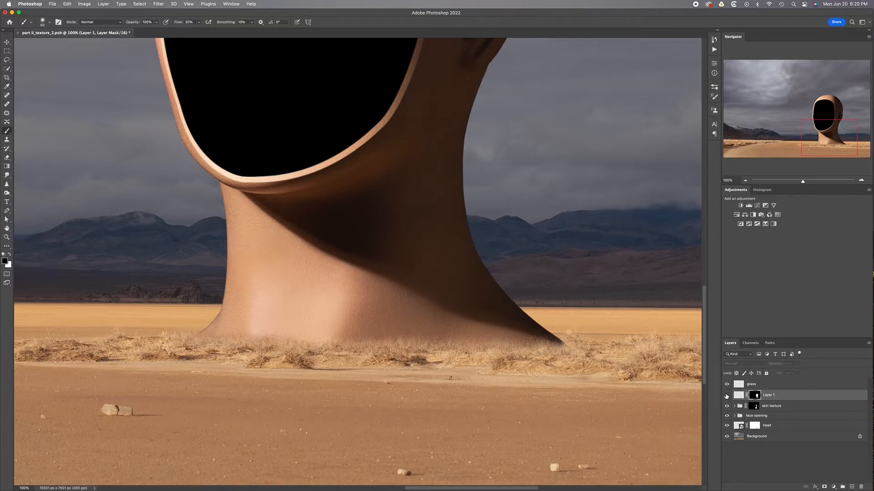
{"action": "left_click", "coordinate": [727, 396]}
{"action": "left_click", "coordinate": [726, 395]}
{"action": "left_click", "coordinate": [726, 395]}
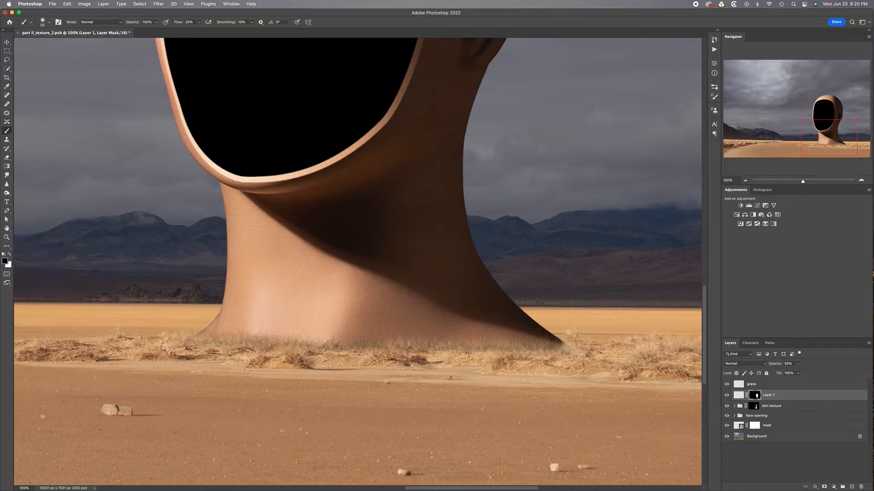
{"action": "key", "text": "bracketright"}
{"action": "key", "text": "bracketright"}
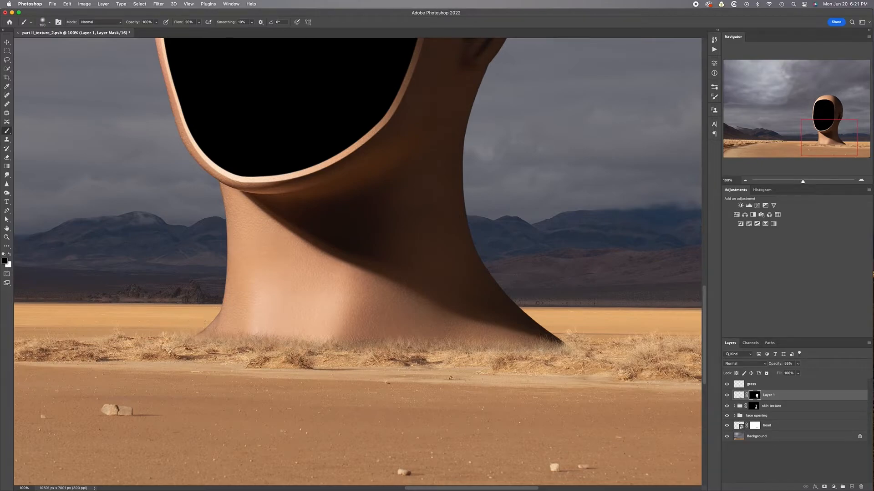
{"action": "left_click", "coordinate": [727, 395]}
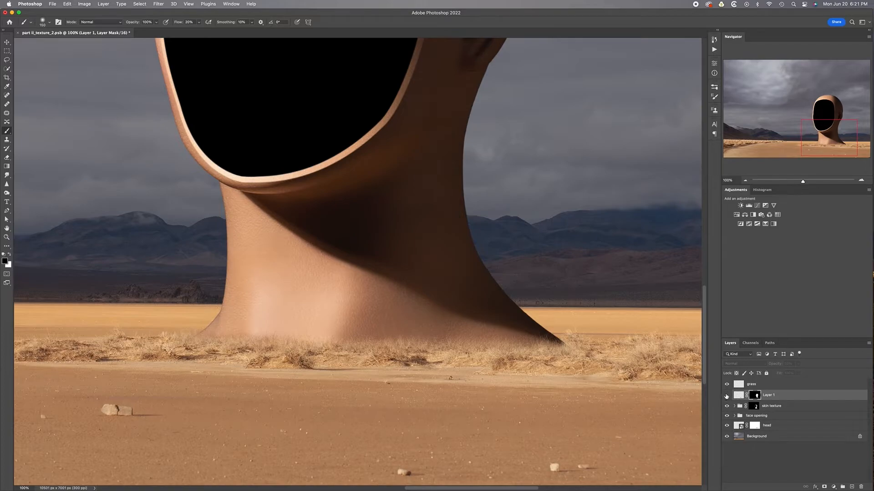
{"action": "left_click", "coordinate": [726, 396]}
{"action": "left_click", "coordinate": [726, 395]}
{"action": "left_click", "coordinate": [727, 395]}
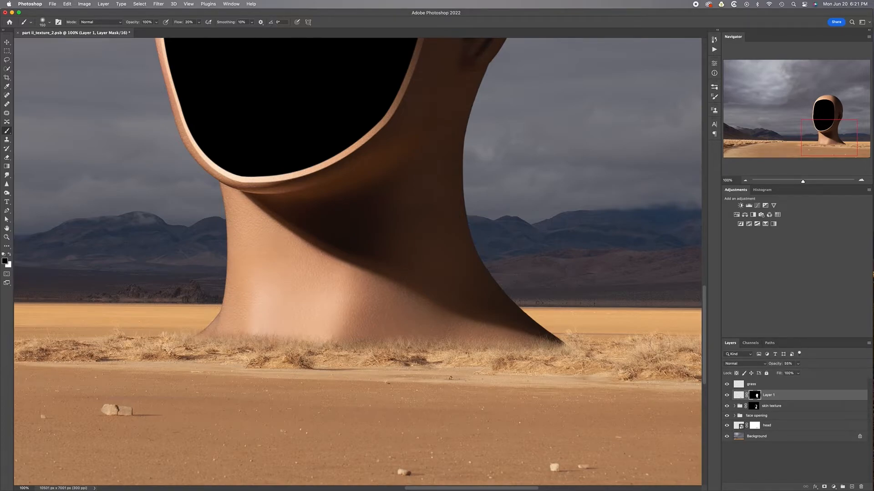
{"action": "key", "text": "super+0"}
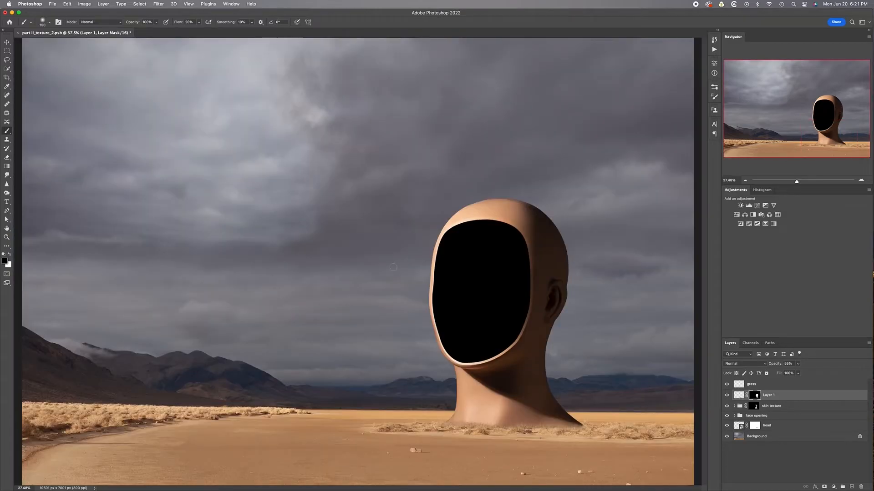
Rename Layer 1 as "grass shadow"
{"action": "key", "text": "v"}
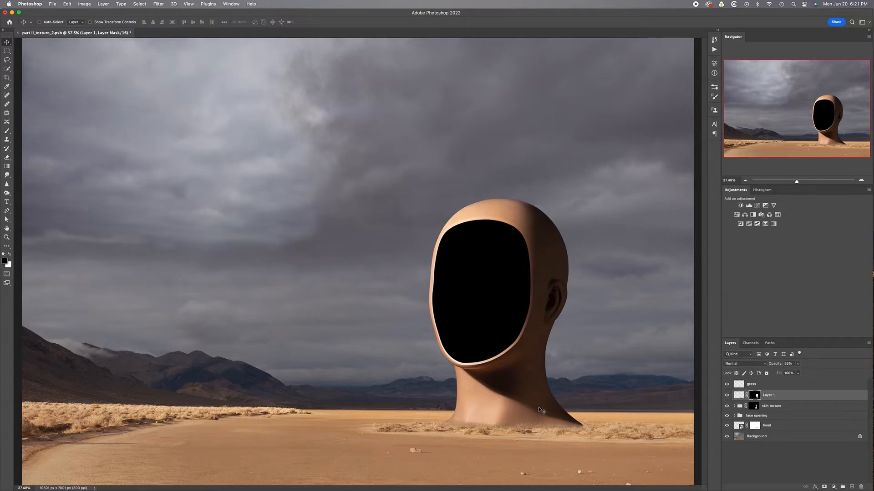
{"action": "mouse_move", "coordinate": [600, 490]}
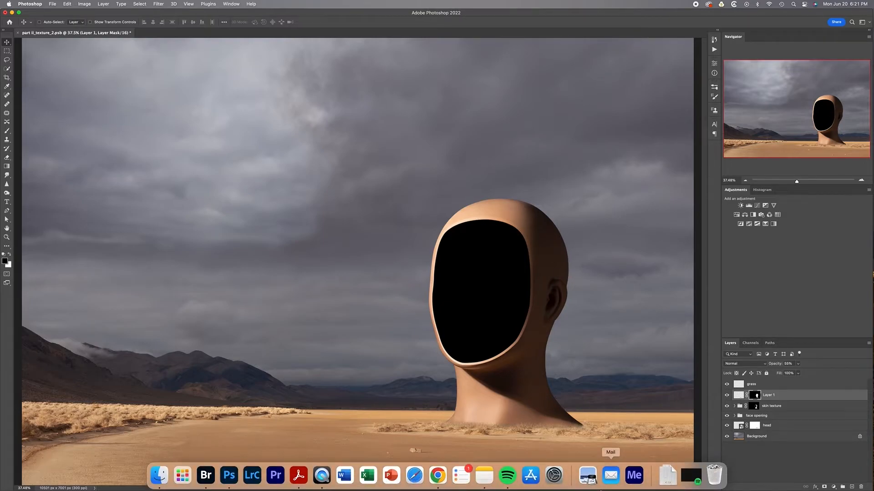
{"action": "double_click", "coordinate": [768, 395]}
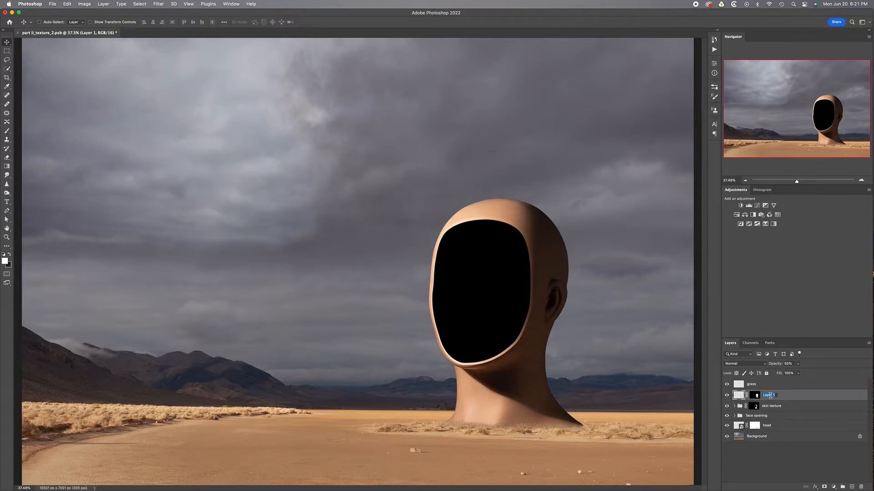
{"action": "type", "text": "sh"}
{"action": "type", "text": "ass shadow"}
{"action": "key", "text": "Return"}
Group the grass and grass shadow layers and name the group "grass"
{"action": "left_click", "coordinate": [798, 386], "text": "shift"}
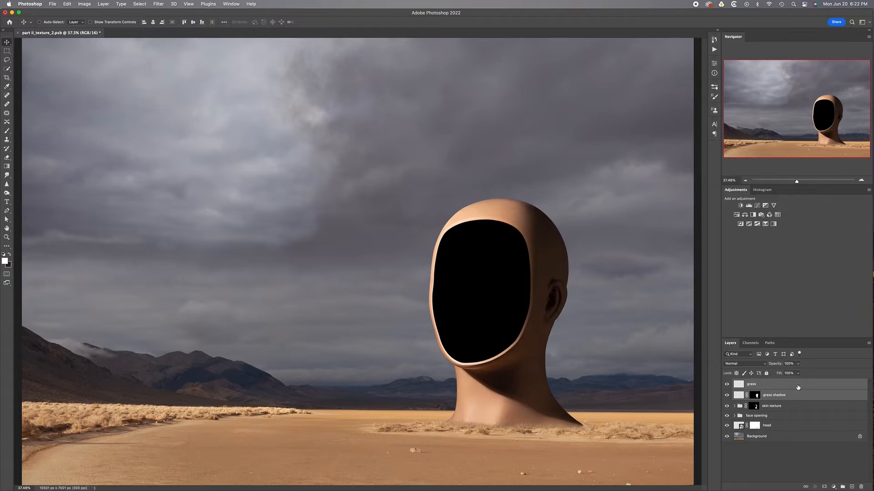
{"action": "key", "text": "super+g"}
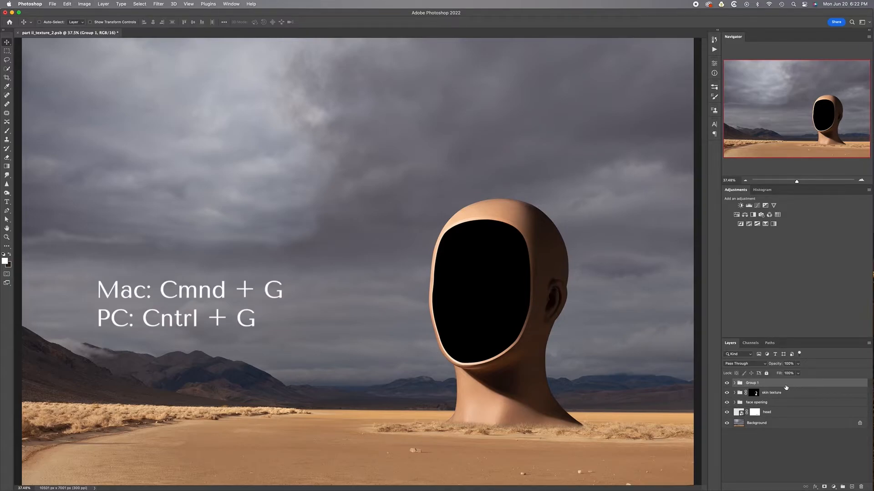
{"action": "double_click", "coordinate": [754, 383]}
{"action": "type", "text": "grass"}
{"action": "key", "text": "Return"}
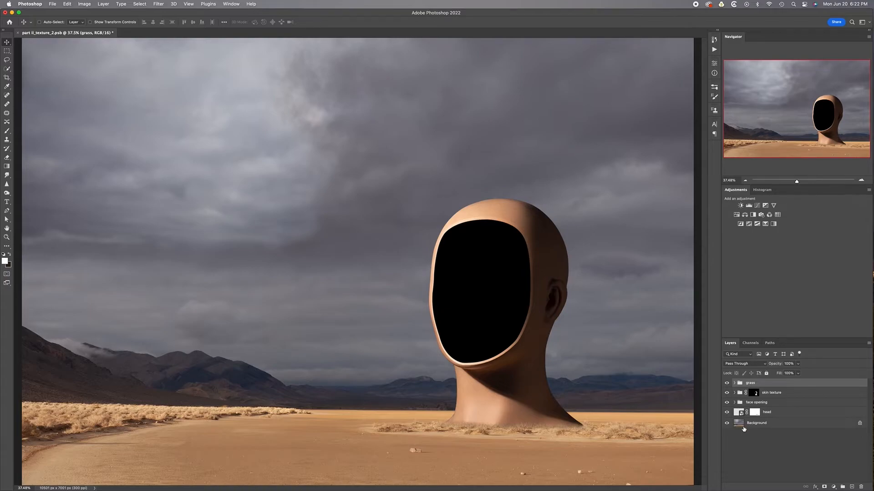
Add an empty layer directly above the Background and name it "head shadow"
{"action": "left_click", "coordinate": [781, 424]}
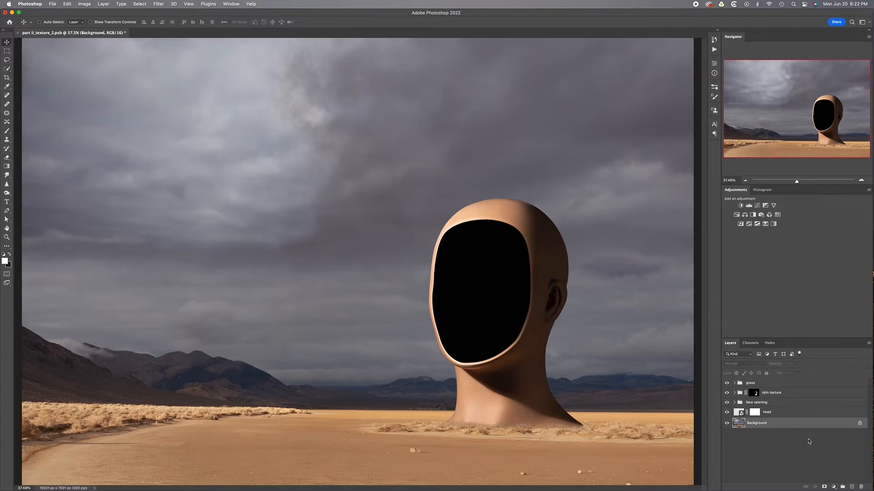
{"action": "left_click", "coordinate": [852, 487]}
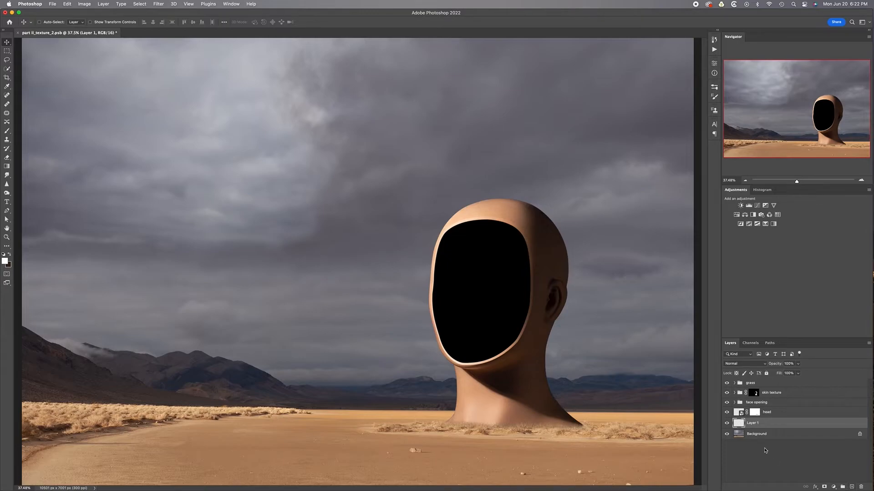
{"action": "type", "text": "head shadow"}
{"action": "key", "text": "Return"}
Load the head's outline as a selection, fill it on the head shadow layer with dark brown #312117 at 100% opacity, and deselect
{"action": "left_click", "coordinate": [737, 413], "text": "super"}
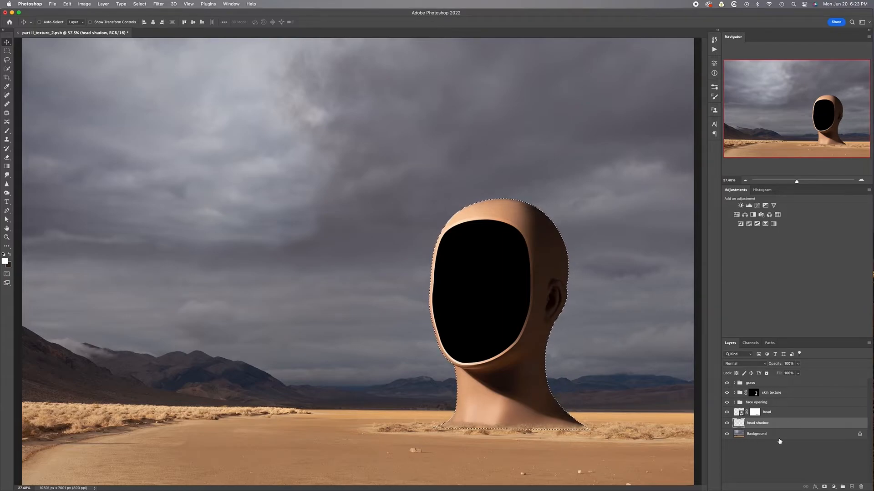
{"action": "key", "text": "shift+BackSpace"}
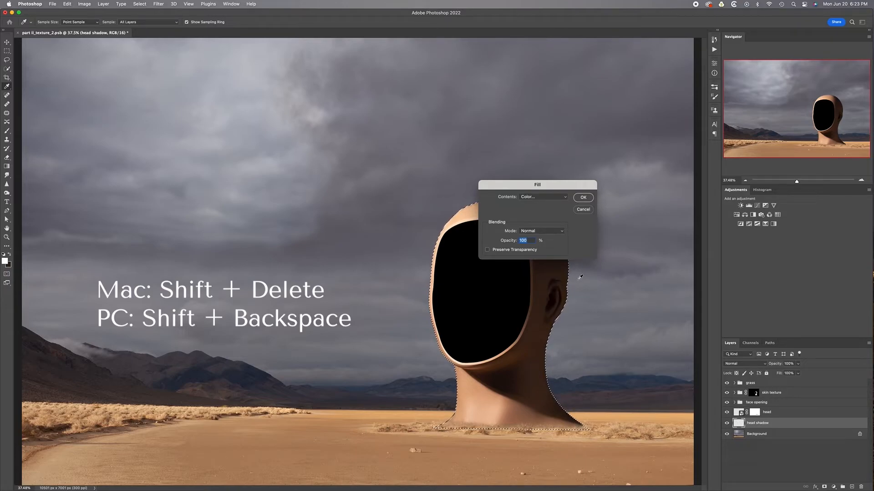
{"action": "left_click", "coordinate": [555, 198]}
{"action": "left_click", "coordinate": [554, 197]}
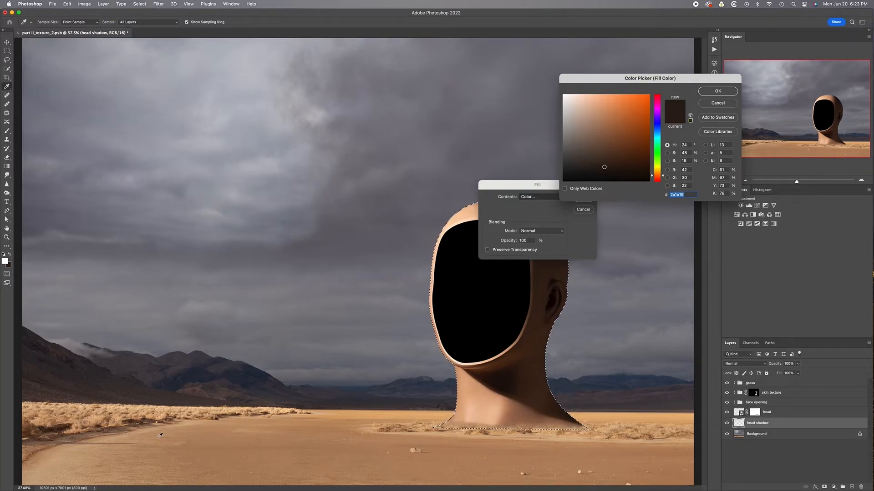
{"action": "left_click", "coordinate": [163, 424]}
{"action": "left_click", "coordinate": [608, 164]}
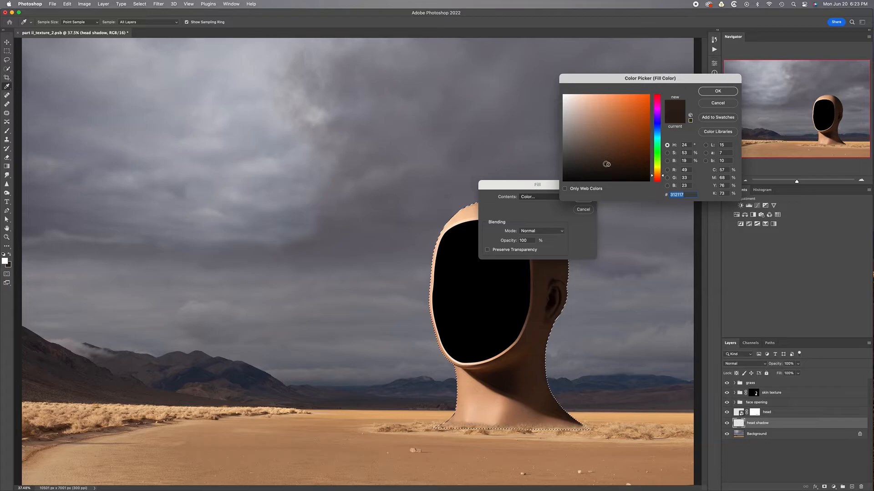
{"action": "left_click", "coordinate": [718, 91]}
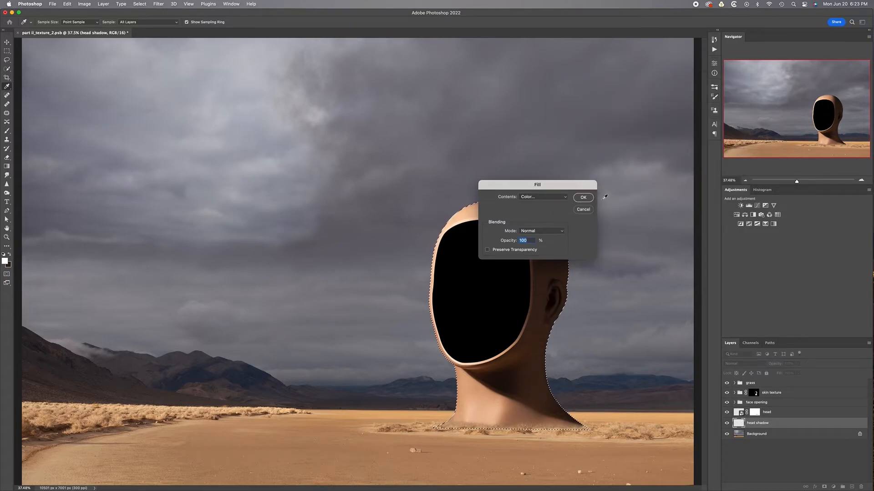
{"action": "left_click", "coordinate": [583, 198]}
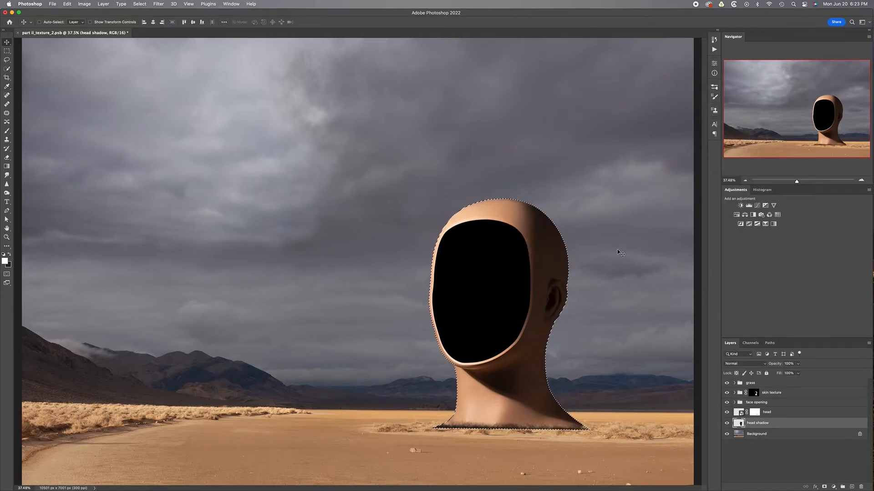
{"action": "key", "text": "super+d"}
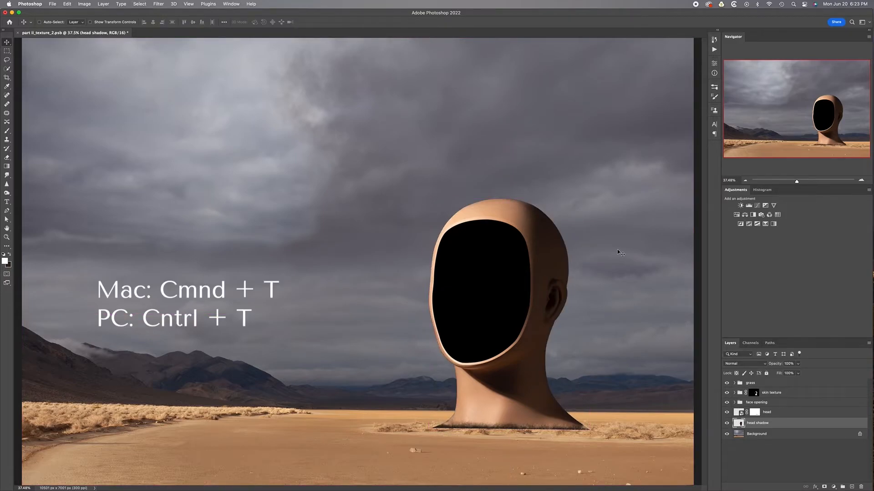
Free-transform the head shadow, skewing its upper edge to the right behind the head and flattening it to about 53% height
{"action": "key", "text": "super+t"}
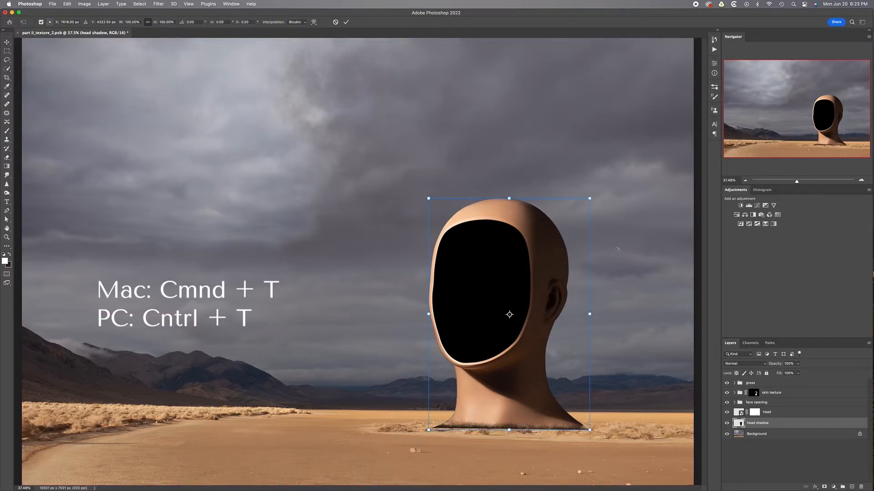
{"action": "key", "text": "super+minus"}
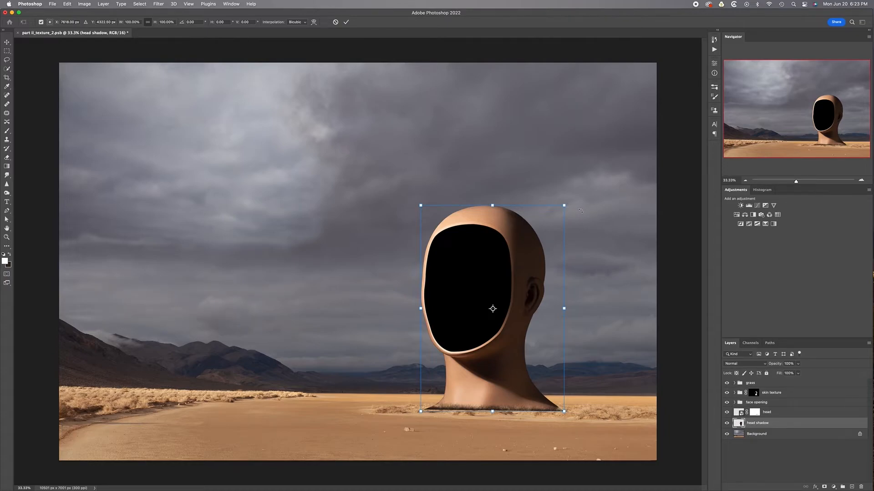
{"action": "left_click_drag", "start_coordinate": [565, 208], "coordinate": [645, 304]}
{"action": "left_click_drag", "start_coordinate": [420, 206], "coordinate": [580, 268]}
{"action": "left_click_drag", "start_coordinate": [643, 301], "coordinate": [668, 335]}
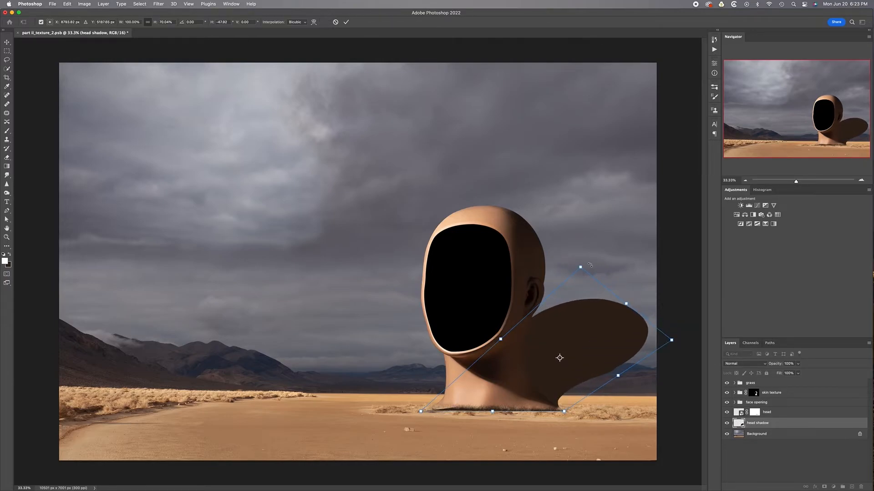
{"action": "left_click_drag", "start_coordinate": [581, 268], "coordinate": [622, 304]}
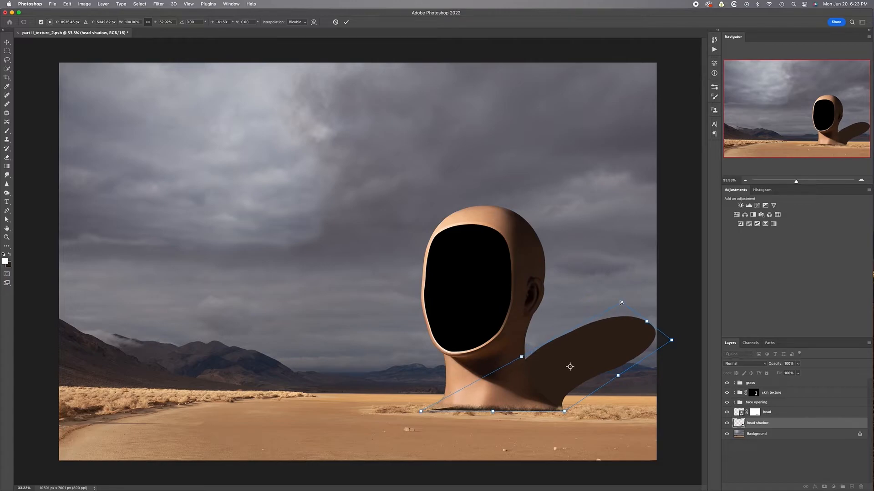
Flatten the head shadow to about 19% height, stretching its far end past the canvas's right edge along the ground
{"action": "left_click_drag", "start_coordinate": [671, 343], "coordinate": [691, 383]}
{"action": "left_click_drag", "start_coordinate": [626, 306], "coordinate": [645, 335]}
{"action": "left_click_drag", "start_coordinate": [691, 385], "coordinate": [707, 414]}
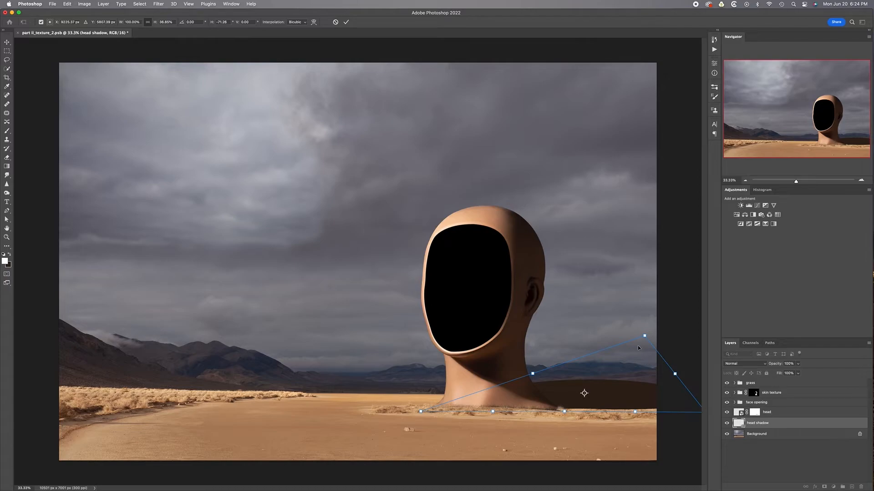
{"action": "left_click_drag", "start_coordinate": [645, 335], "coordinate": [659, 372]}
{"action": "key", "text": "super+minus"}
{"action": "left_click_drag", "start_coordinate": [619, 375], "coordinate": [618, 373]}
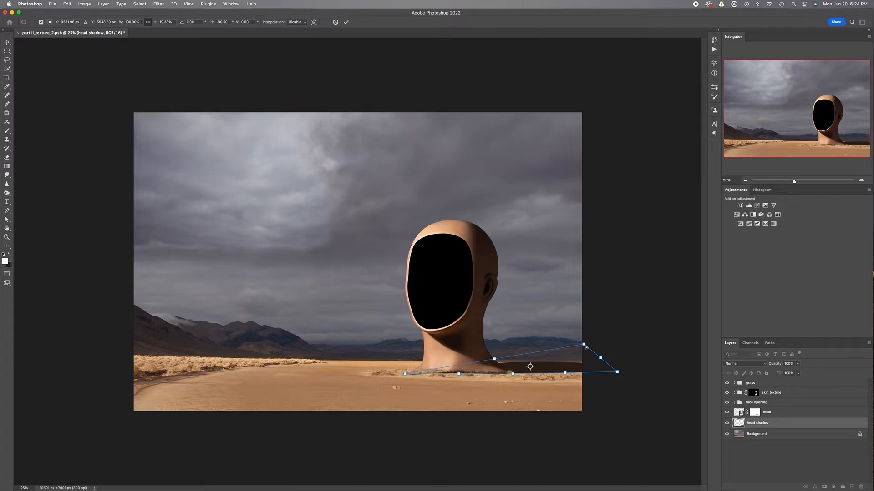
Distort the head shadow by nudging its two far corners so it lies flatter along the ground past the canvas edge
{"action": "left_click_drag", "start_coordinate": [584, 345], "coordinate": [585, 351]}
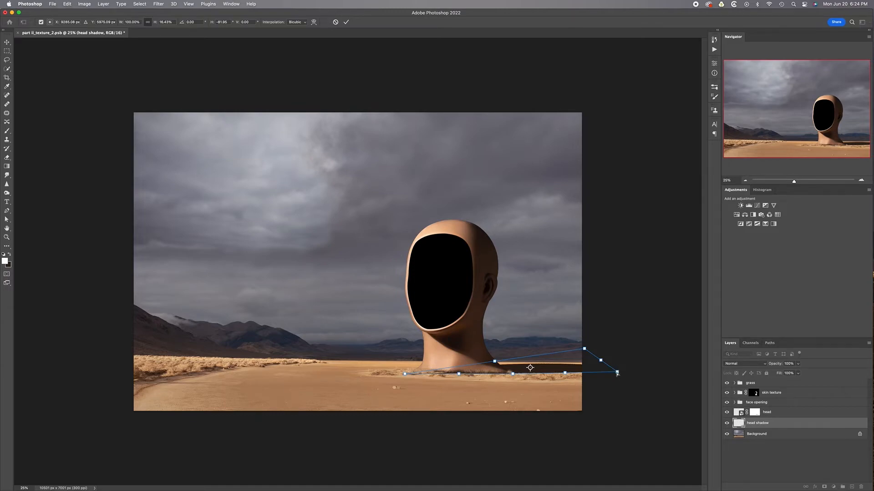
{"action": "left_click_drag", "start_coordinate": [616, 374], "coordinate": [617, 376]}
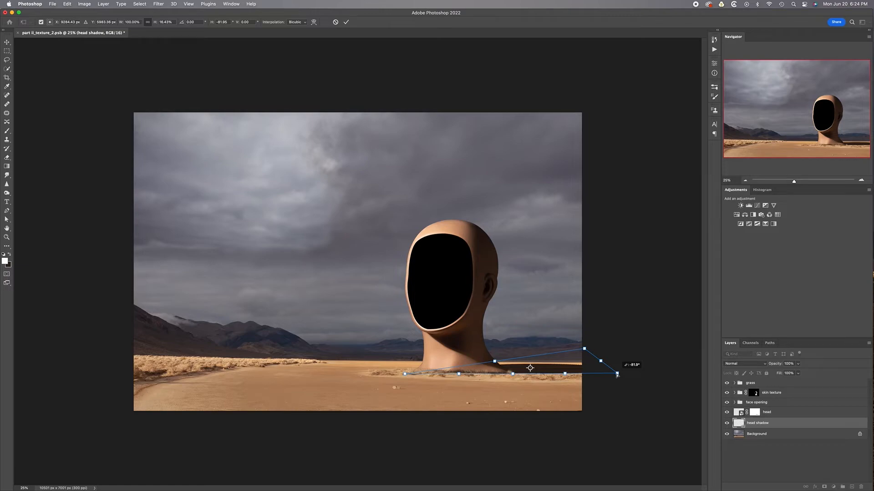
{"action": "left_click_drag", "start_coordinate": [617, 375], "coordinate": [617, 373]}
{"action": "left_click_drag", "start_coordinate": [584, 349], "coordinate": [586, 352]}
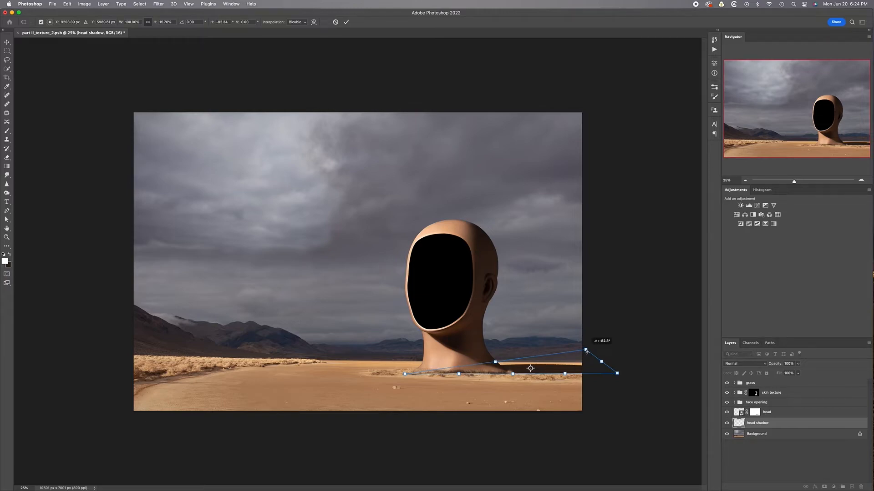
{"action": "left_click_drag", "start_coordinate": [586, 351], "coordinate": [586, 350]}
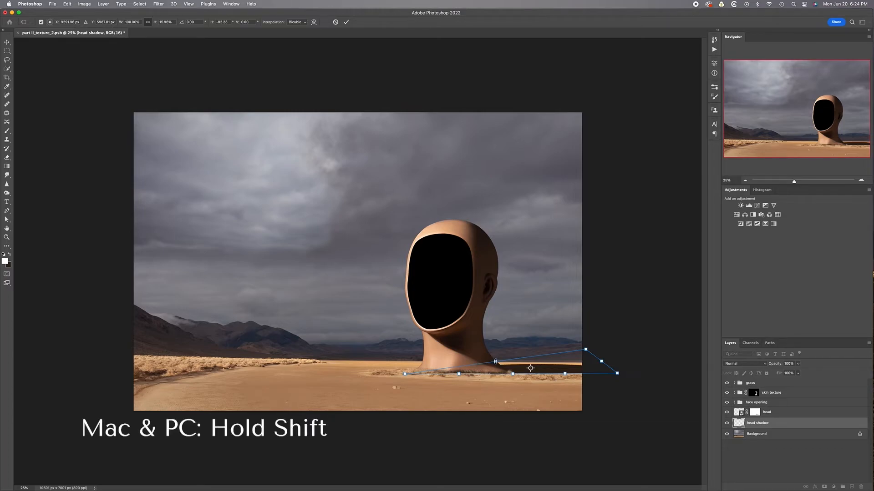
Adjust the head shadow's near edge at the neck and its far corners, scaling it to about 108% width and 18% height
{"action": "left_click_drag", "start_coordinate": [495, 361], "coordinate": [494, 360]}
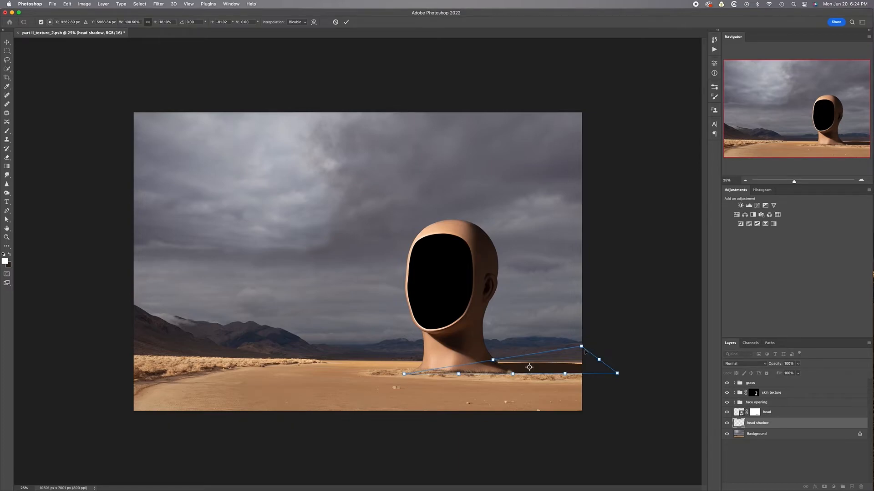
{"action": "left_click_drag", "start_coordinate": [583, 348], "coordinate": [588, 349]}
{"action": "left_click_drag", "start_coordinate": [618, 375], "coordinate": [621, 376]}
{"action": "left_click_drag", "start_coordinate": [404, 374], "coordinate": [392, 371]}
{"action": "left_click_drag", "start_coordinate": [513, 376], "coordinate": [508, 376]}
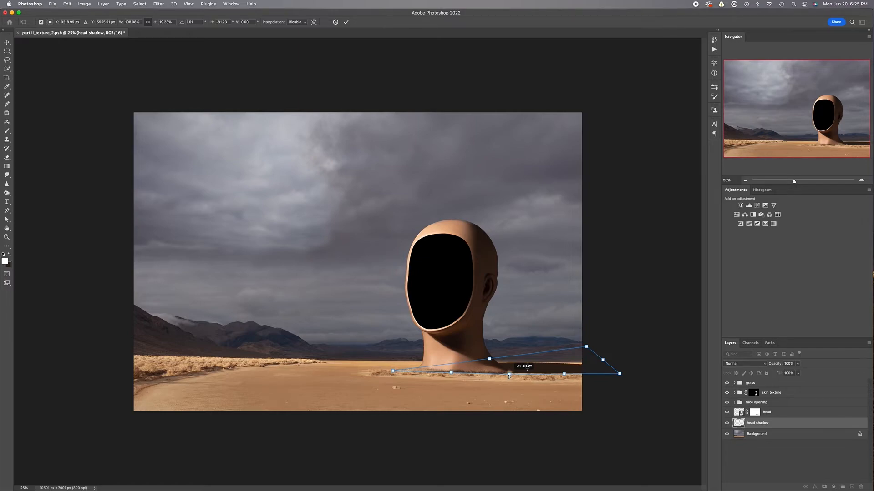
{"action": "left_click_drag", "start_coordinate": [509, 376], "coordinate": [509, 376]}
{"action": "left_click_drag", "start_coordinate": [587, 349], "coordinate": [589, 350]}
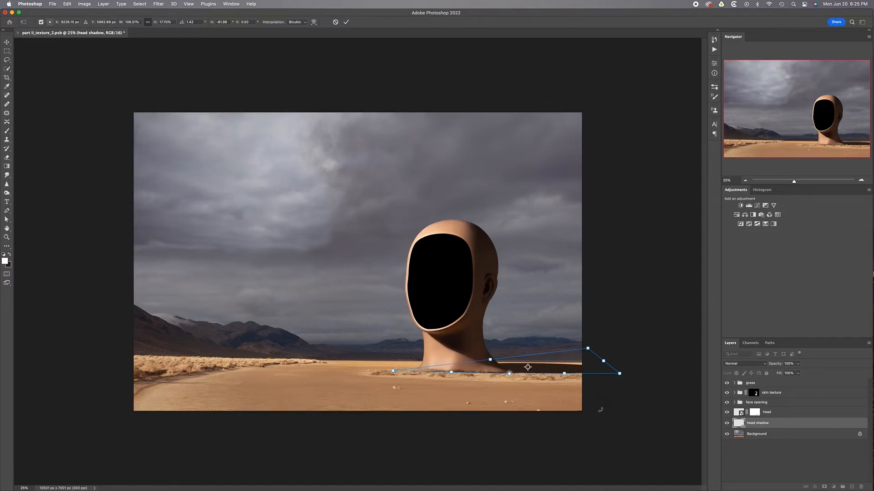
{"action": "key", "text": "Return"}
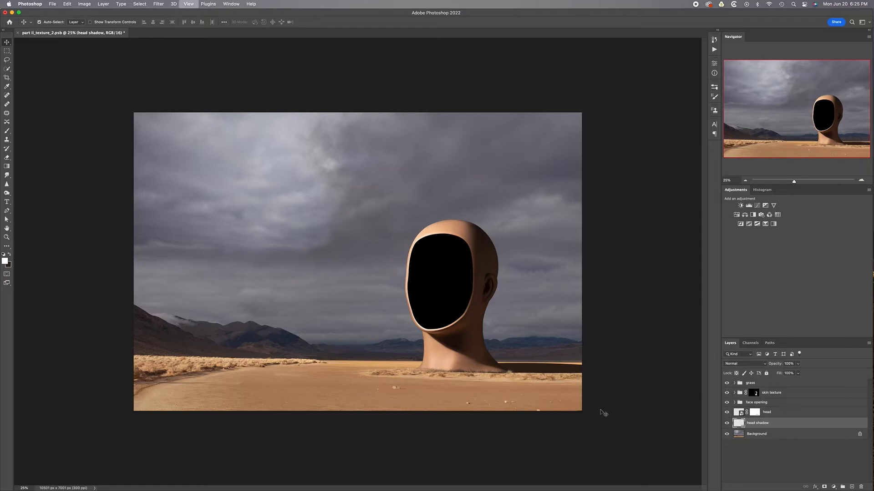
Inspect the head shadow at 100% zoom, checking its edges against the ground, the grass and the neck base
{"action": "key", "text": "super+1"}
{"action": "scroll", "coordinate": [600, 411], "scroll_direction": "right", "scroll_amount": 10}
{"action": "scroll", "coordinate": [600, 411], "scroll_direction": "down", "scroll_amount": 5}
{"action": "scroll", "coordinate": [602, 412], "scroll_direction": "down", "scroll_amount": 5}
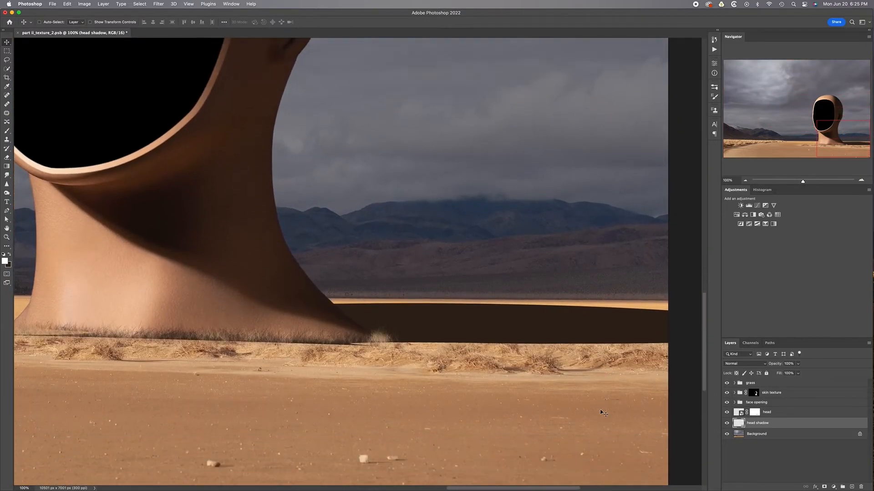
{"action": "scroll", "coordinate": [603, 413], "scroll_direction": "left", "scroll_amount": 3}
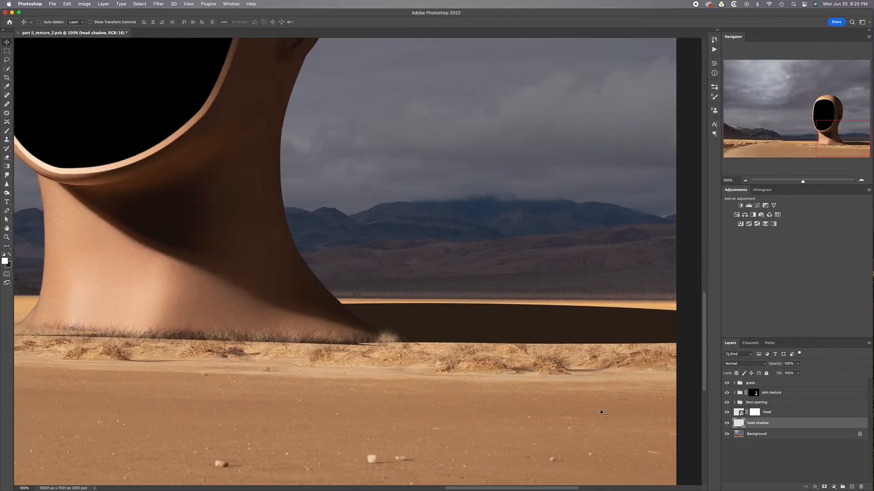
{"action": "scroll", "coordinate": [602, 412], "scroll_direction": "left", "scroll_amount": 4}
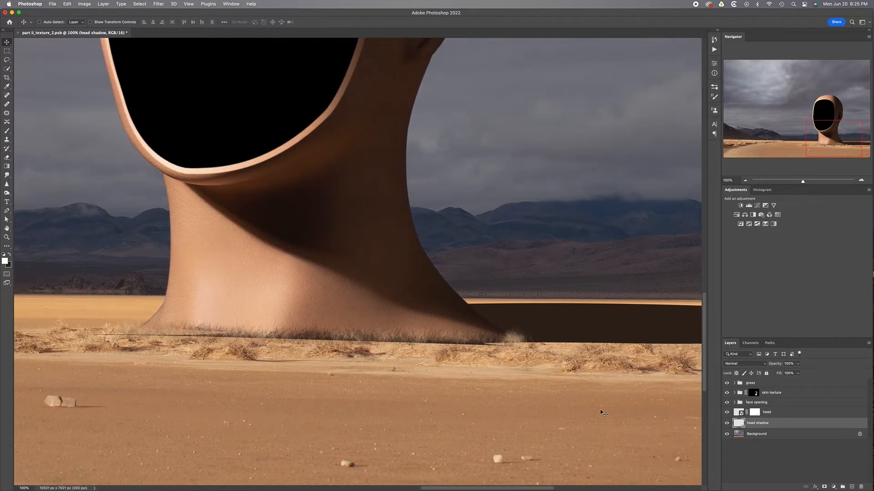
{"action": "scroll", "coordinate": [603, 413], "scroll_direction": "right", "scroll_amount": 10}
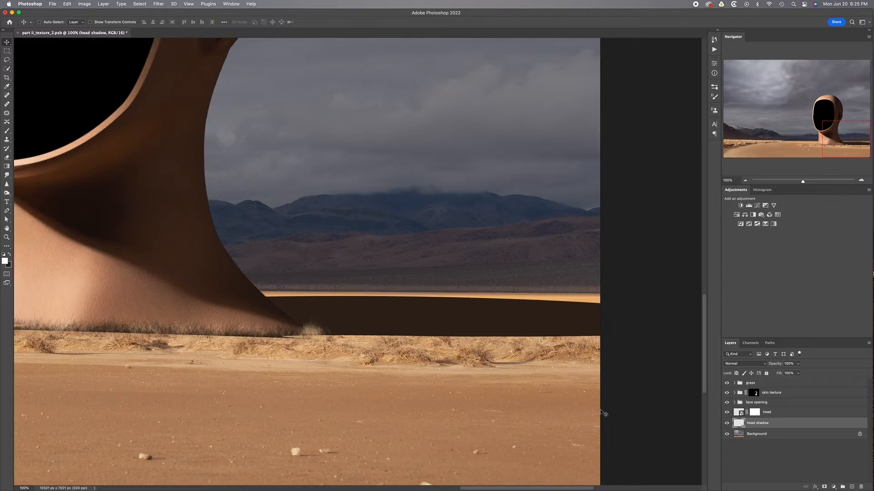
{"action": "scroll", "coordinate": [603, 412], "scroll_direction": "left", "scroll_amount": 5}
{"action": "scroll", "coordinate": [603, 413], "scroll_direction": "left", "scroll_amount": 2}
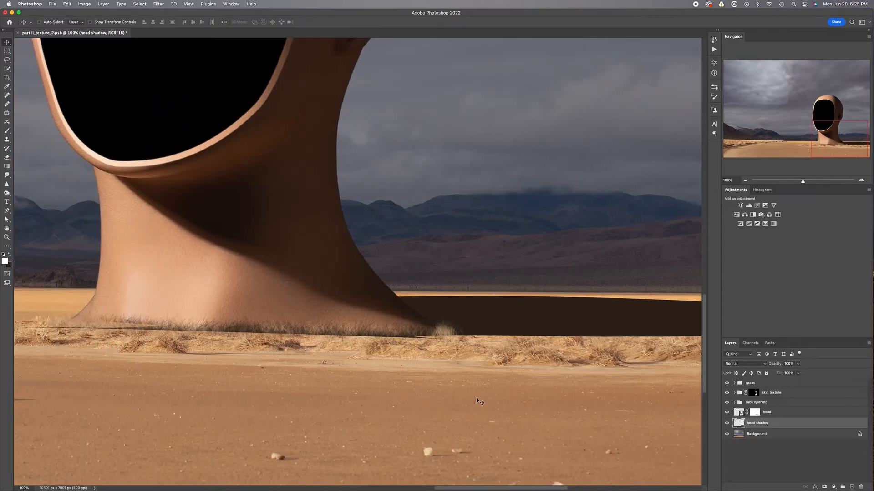
{"action": "scroll", "coordinate": [479, 401], "scroll_direction": "right", "scroll_amount": 7}
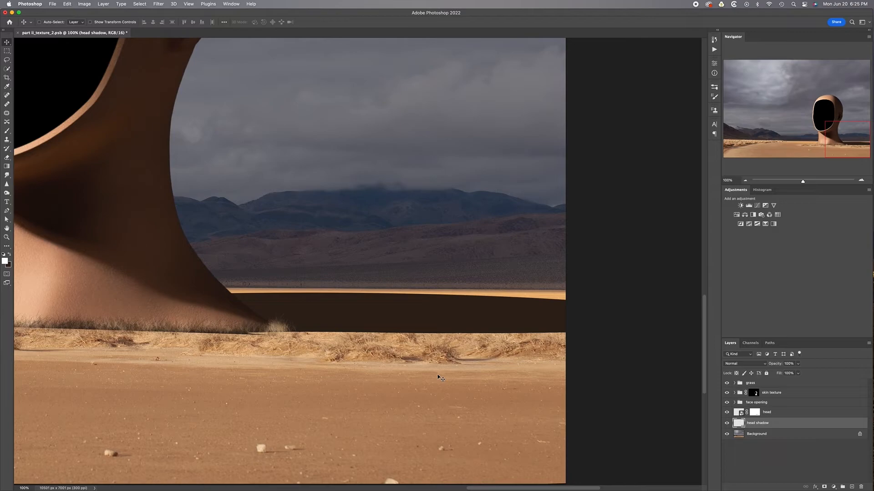
Soften the head shadow with a Gaussian Blur of about 6 pixels, comparing it with the shadows across the landscape
{"action": "left_click", "coordinate": [159, 5]}
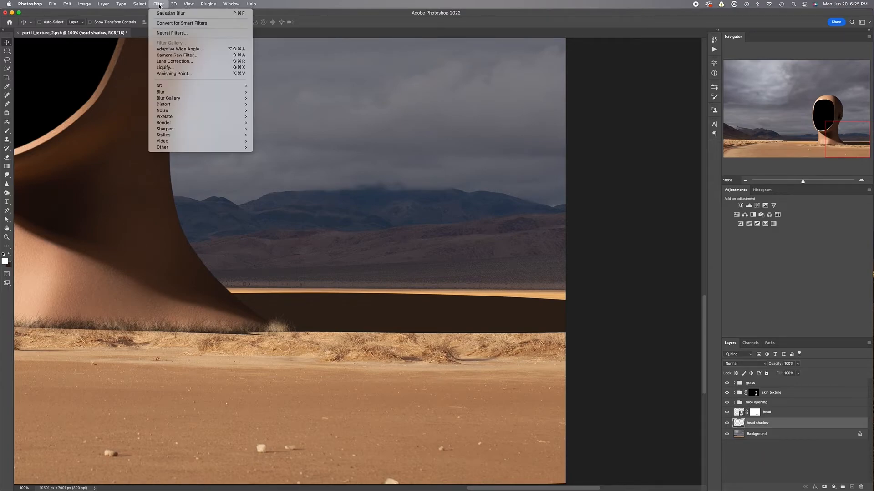
{"action": "mouse_move", "coordinate": [196, 92]}
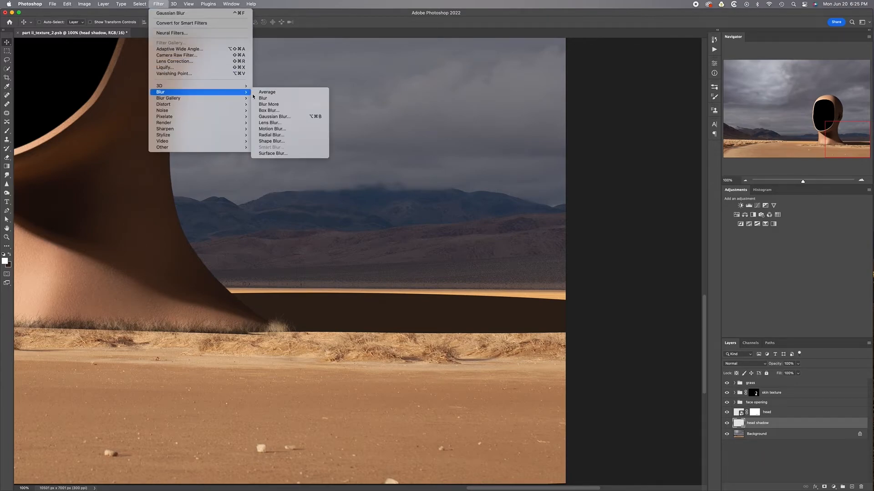
{"action": "left_click", "coordinate": [279, 118]}
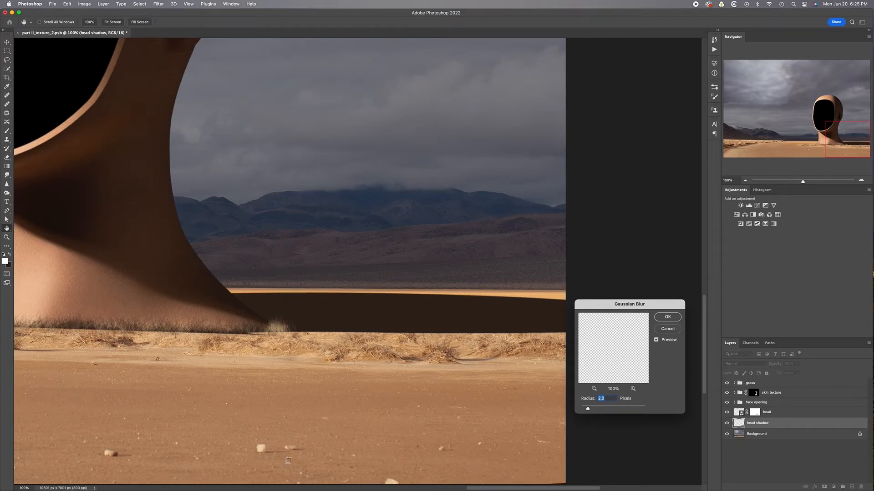
{"action": "scroll", "coordinate": [288, 461], "scroll_direction": "left", "scroll_amount": 10}
{"action": "scroll", "coordinate": [288, 460], "scroll_direction": "down", "scroll_amount": 3}
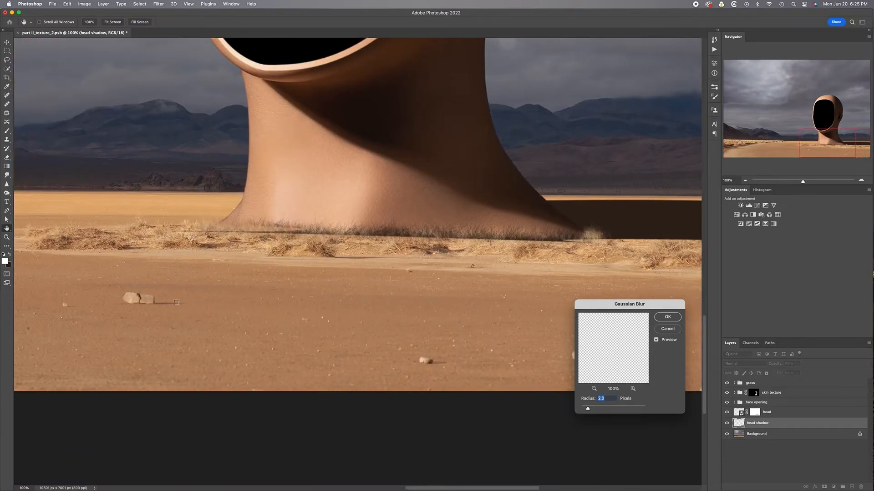
{"action": "scroll", "coordinate": [263, 316], "scroll_direction": "up", "scroll_amount": 2}
{"action": "scroll", "coordinate": [264, 316], "scroll_direction": "left", "scroll_amount": 5}
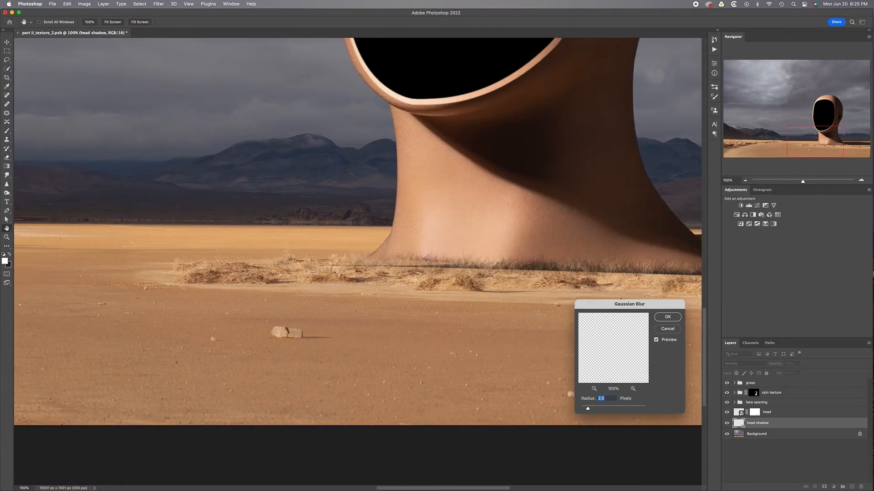
{"action": "scroll", "coordinate": [228, 299], "scroll_direction": "left", "scroll_amount": 5}
{"action": "scroll", "coordinate": [228, 299], "scroll_direction": "left", "scroll_amount": 10}
{"action": "scroll", "coordinate": [228, 298], "scroll_direction": "up", "scroll_amount": 1}
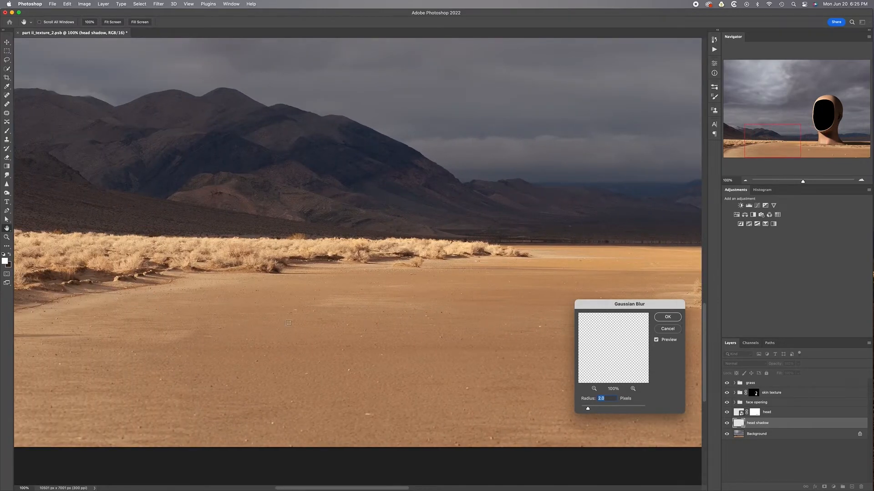
{"action": "scroll", "coordinate": [287, 323], "scroll_direction": "right", "scroll_amount": 15}
{"action": "scroll", "coordinate": [286, 324], "scroll_direction": "right", "scroll_amount": 15}
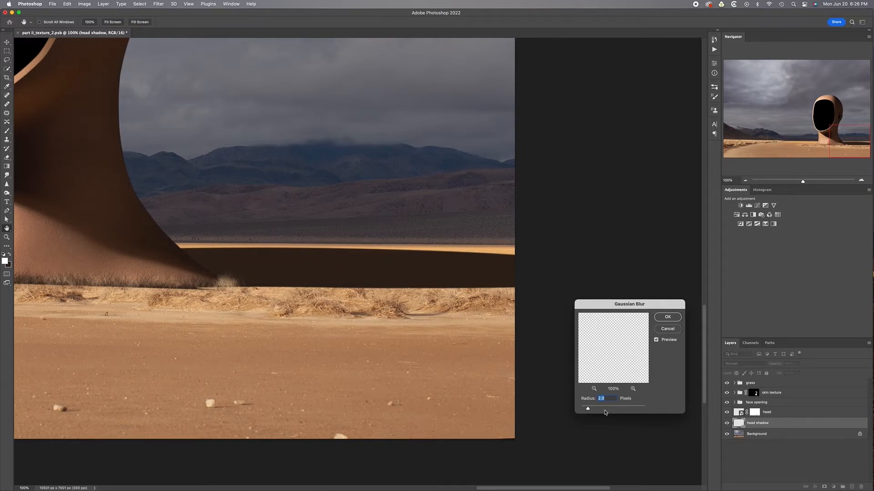
{"action": "left_click_drag", "start_coordinate": [588, 409], "coordinate": [600, 410]}
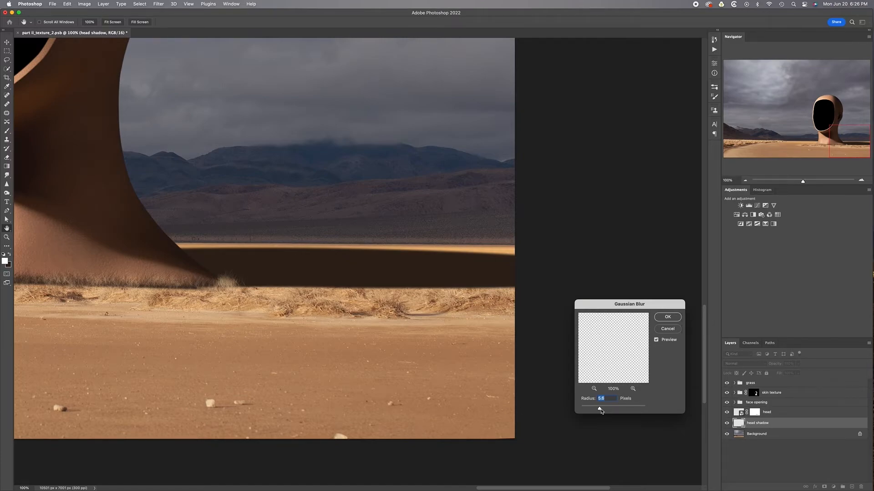
{"action": "key", "text": "Return"}
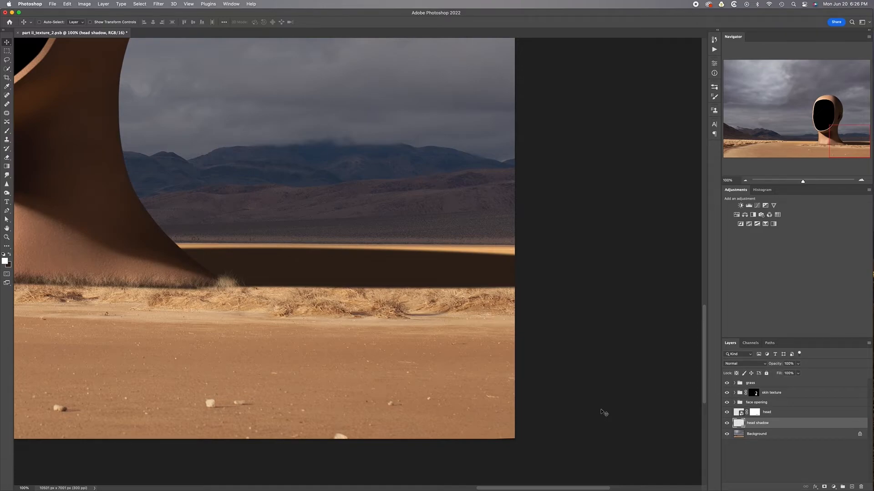
Check the blurred shadow against the whole image and lower the head shadow layer's opacity to 55%
{"action": "key", "text": "super+minus"}
{"action": "key", "text": "super+minus"}
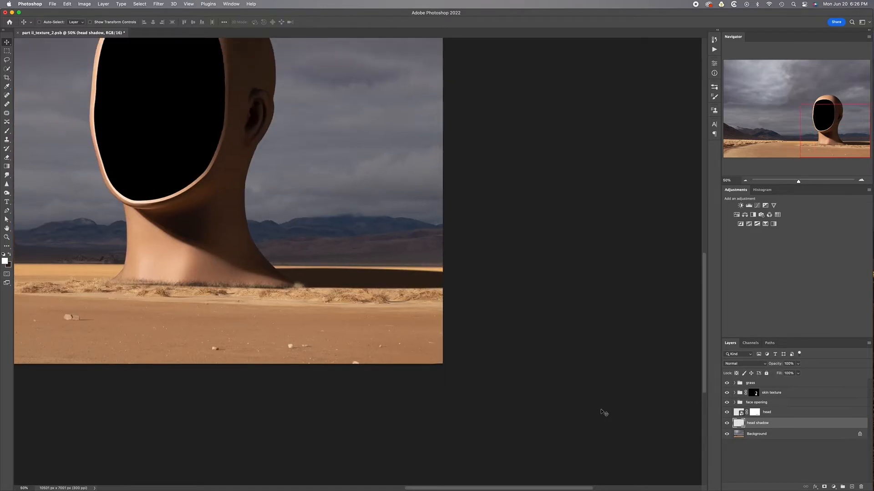
{"action": "scroll", "coordinate": [601, 410], "scroll_direction": "left", "scroll_amount": 2}
{"action": "scroll", "coordinate": [601, 409], "scroll_direction": "up", "scroll_amount": 2}
{"action": "scroll", "coordinate": [601, 410], "scroll_direction": "up", "scroll_amount": 1}
{"action": "scroll", "coordinate": [601, 410], "scroll_direction": "left", "scroll_amount": 1}
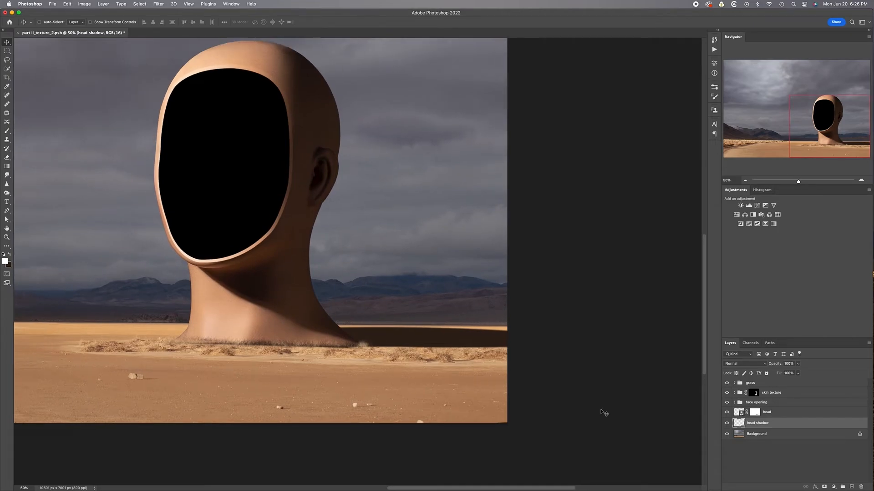
{"action": "scroll", "coordinate": [601, 410], "scroll_direction": "up", "scroll_amount": 2}
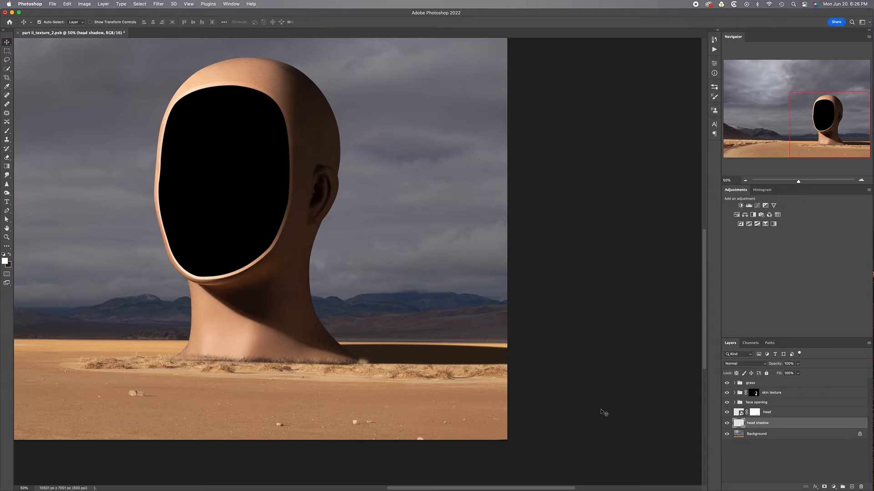
{"action": "key", "text": "super+0"}
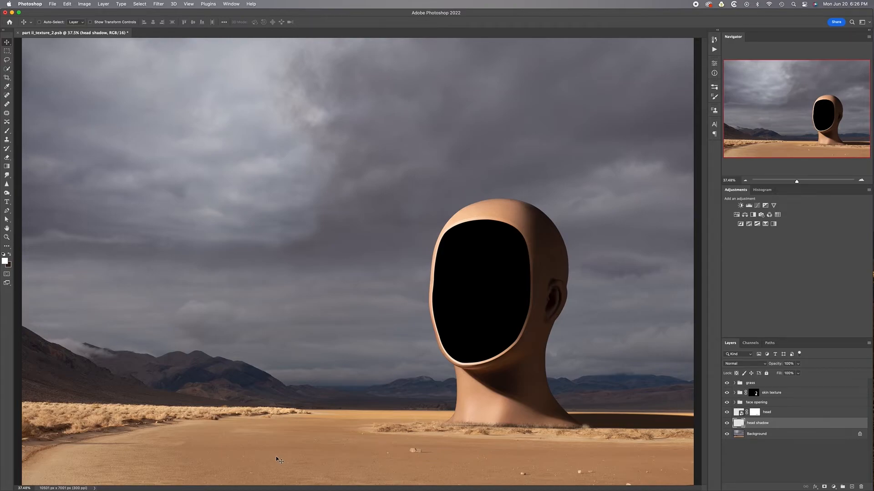
{"action": "key", "text": "7"}
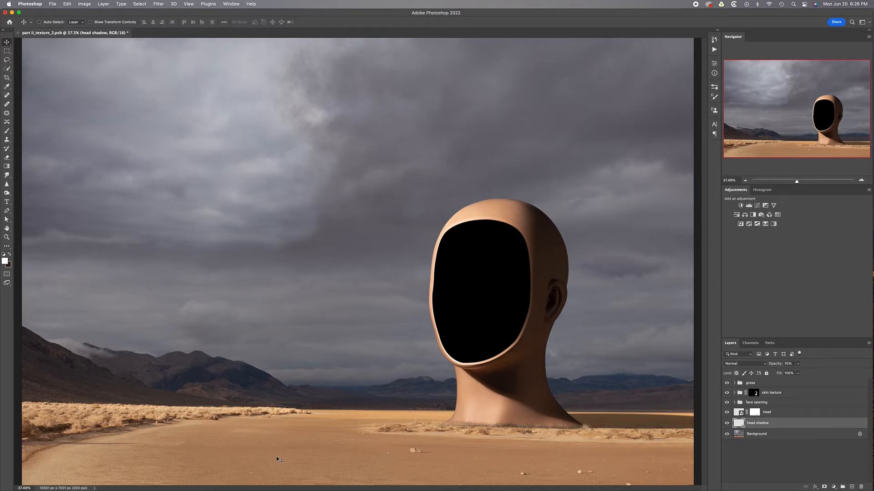
{"action": "key", "text": "6"}
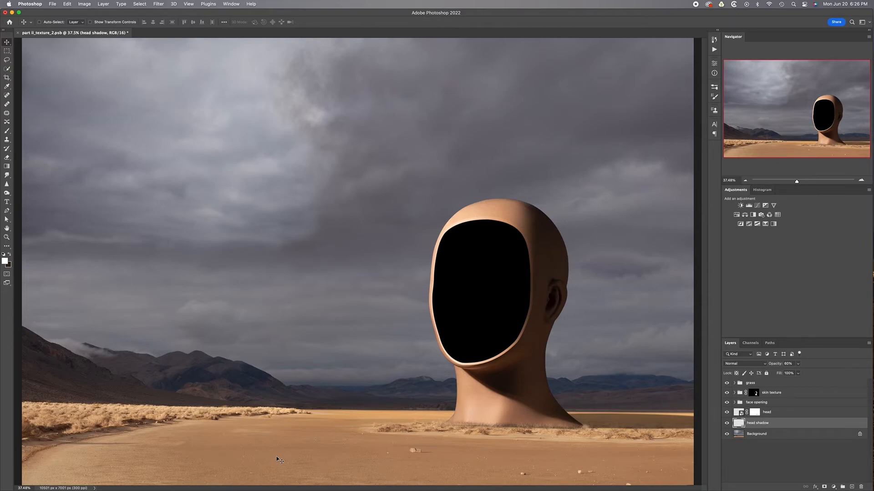
{"action": "key", "text": "5"}
Add a Hue/Saturation adjustment above the head shadow layer and clip it to that layer
{"action": "left_click", "coordinate": [736, 217]}
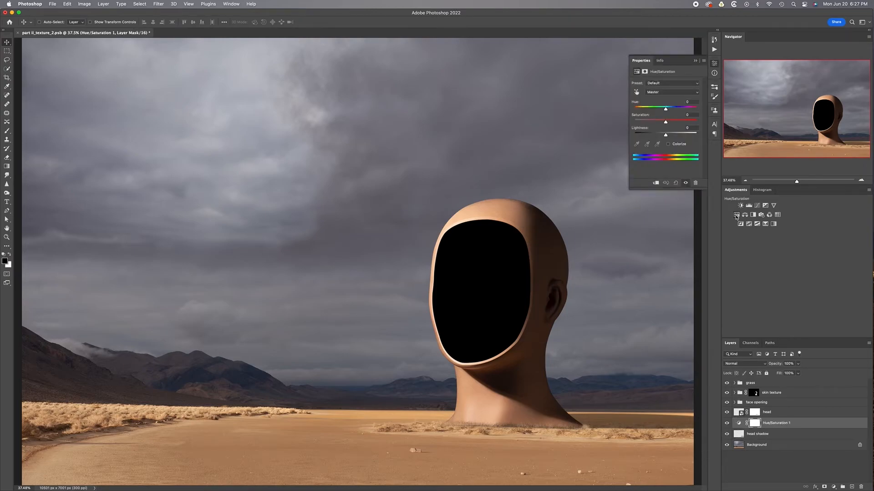
{"action": "right_click", "coordinate": [796, 424]}
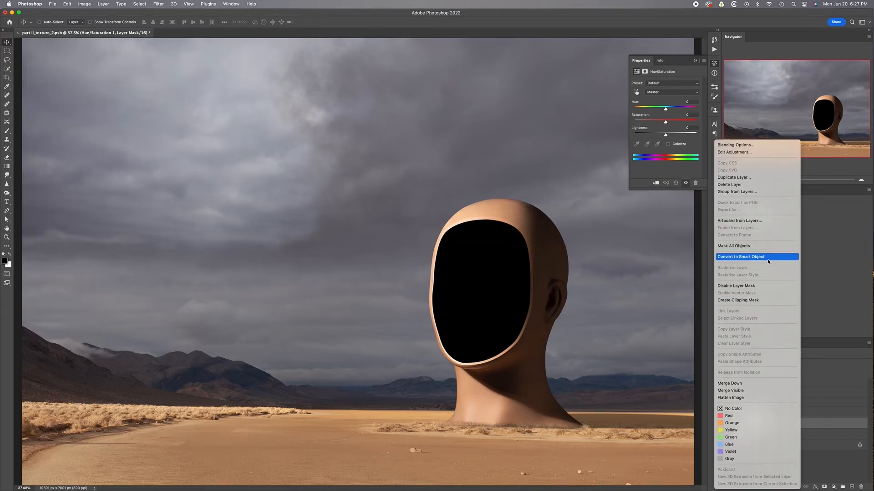
{"action": "left_click", "coordinate": [769, 301]}
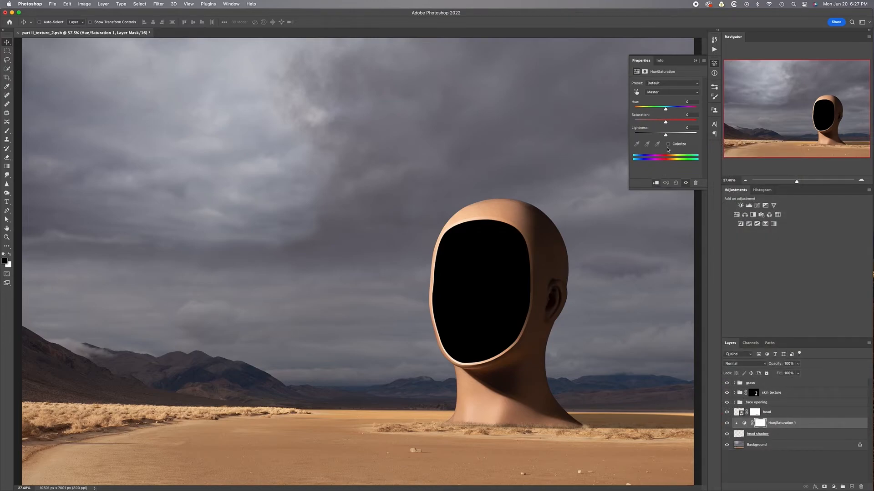
Turn on Colorize in the Hue/Saturation adjustment and shift its hue to tint the head shadow
{"action": "left_click", "coordinate": [669, 145]}
{"action": "left_click_drag", "start_coordinate": [634, 110], "coordinate": [677, 109]}
{"action": "left_click", "coordinate": [694, 102]}
{"action": "key", "text": "Return"}
{"action": "key", "text": "8"}
Compare the head shadow with and without the Hue/Saturation tint
{"action": "left_click", "coordinate": [726, 423]}
{"action": "left_click", "coordinate": [727, 423]}
{"action": "left_click", "coordinate": [727, 424]}
{"action": "left_click", "coordinate": [727, 424]}
{"action": "left_click", "coordinate": [726, 424]}
{"action": "left_click", "coordinate": [726, 424]}
Add a layer mask to the head shadow layer and ready a black brush for painting on the mask
{"action": "left_click", "coordinate": [740, 435]}
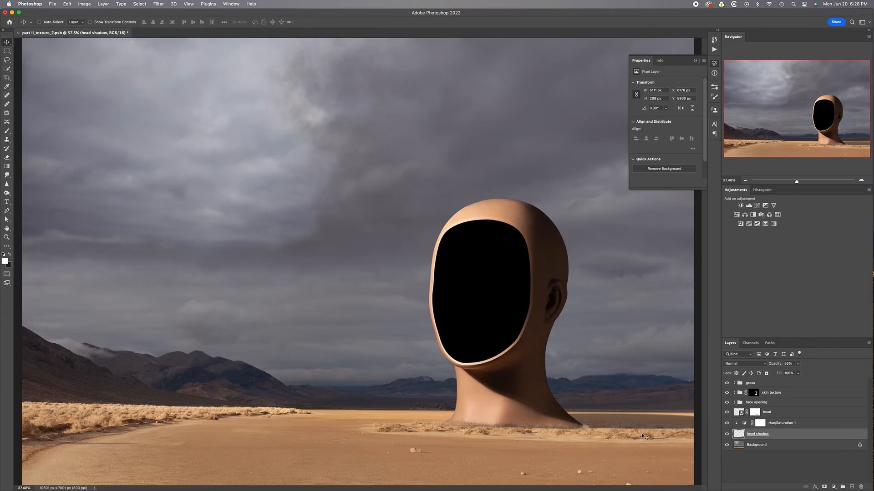
{"action": "key", "text": "super+1"}
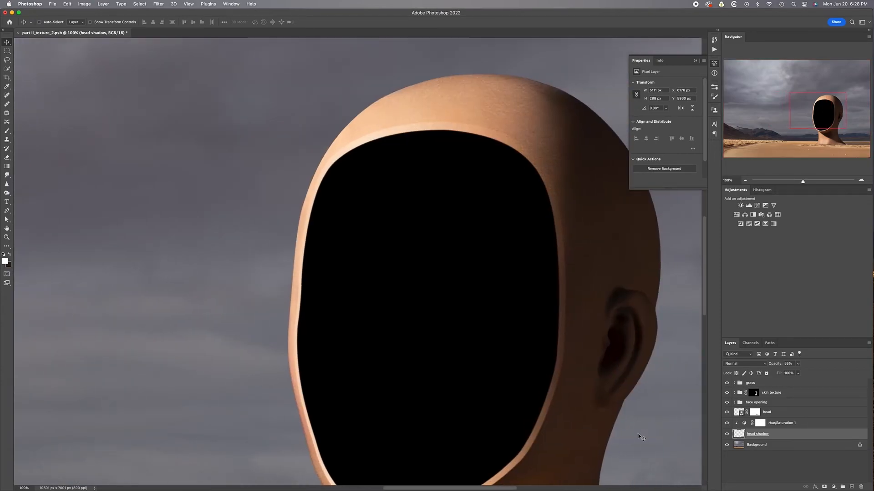
{"action": "scroll", "coordinate": [638, 433], "scroll_direction": "down", "scroll_amount": 15}
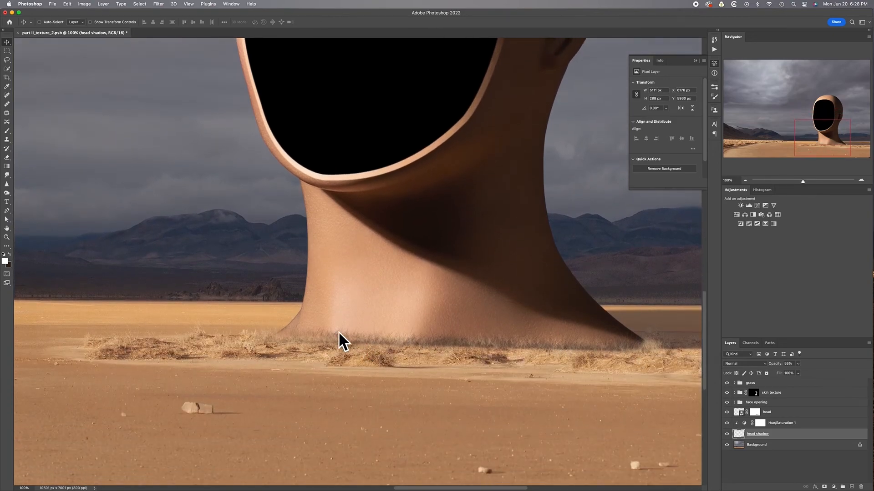
{"action": "scroll", "coordinate": [415, 353], "scroll_direction": "right", "scroll_amount": 5}
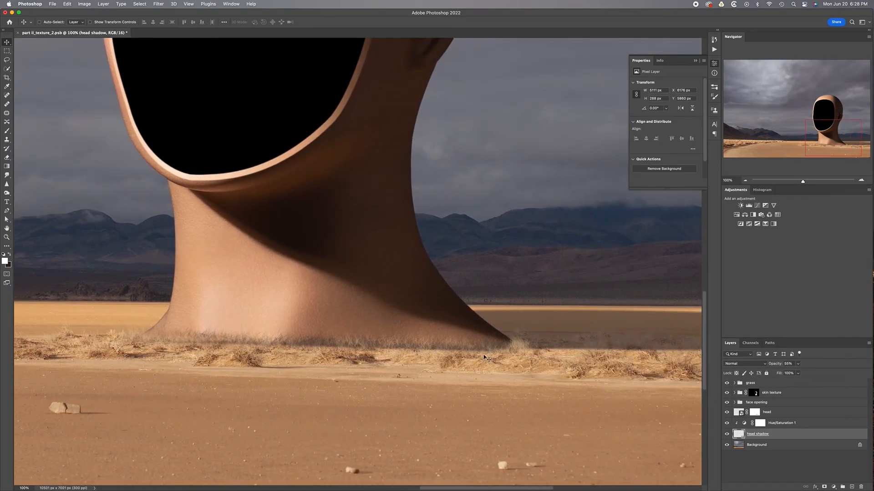
{"action": "scroll", "coordinate": [381, 362], "scroll_direction": "right", "scroll_amount": 5}
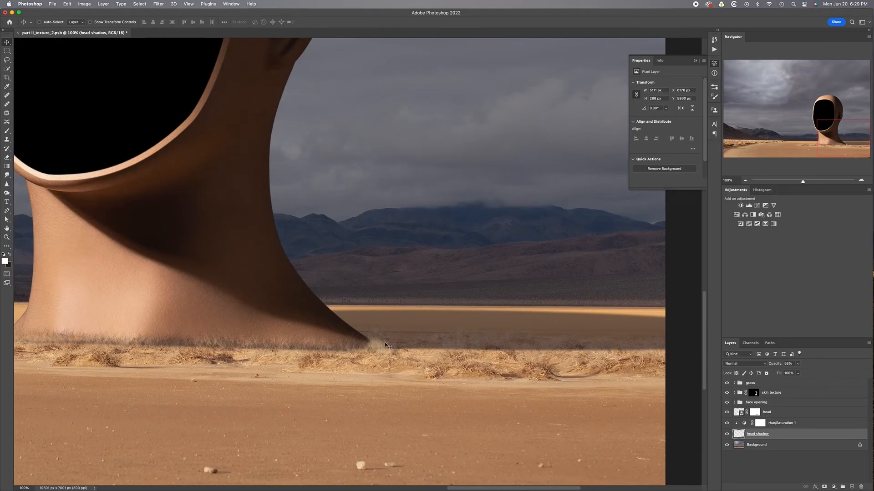
{"action": "scroll", "coordinate": [404, 350], "scroll_direction": "left", "scroll_amount": 2}
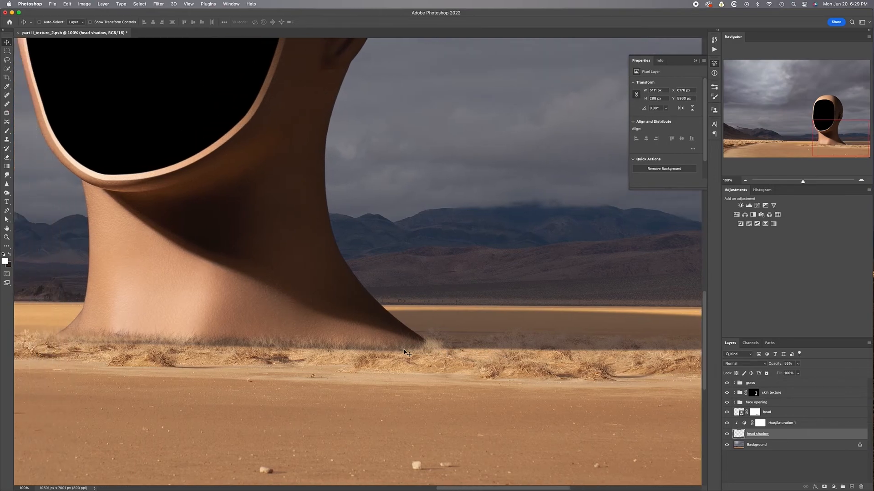
{"action": "scroll", "coordinate": [525, 349], "scroll_direction": "right", "scroll_amount": 6}
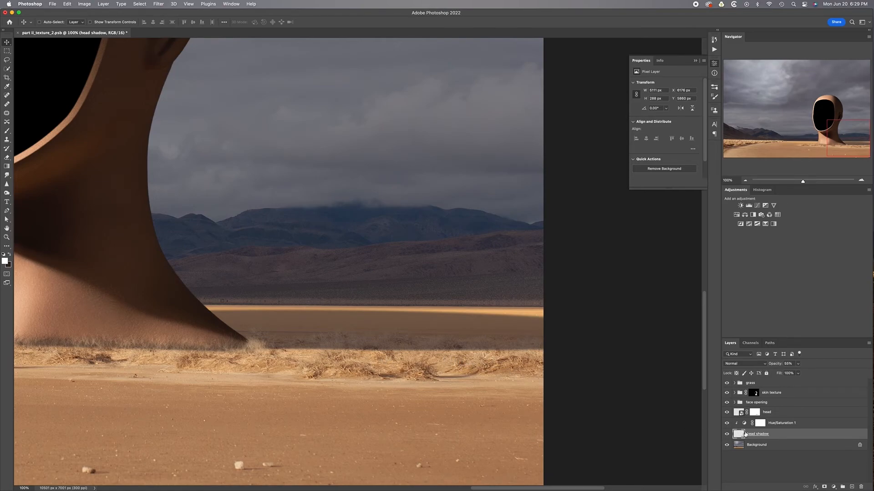
{"action": "left_click", "coordinate": [824, 487]}
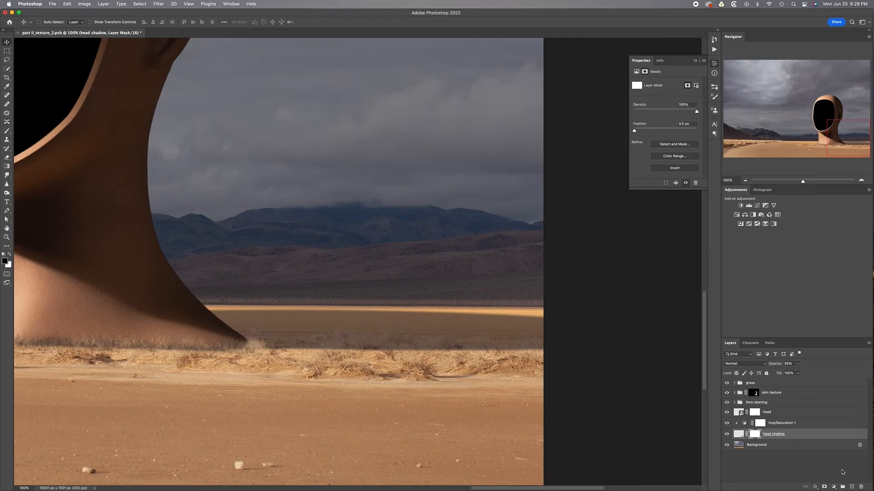
{"action": "key", "text": "b"}
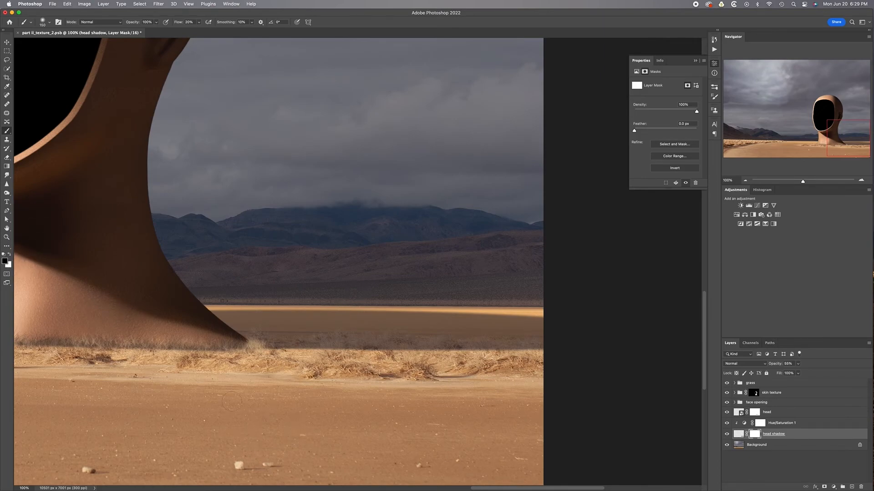
Examine the masked shadow around the neck base and compare the scene with and without the head shadow layer
{"action": "scroll", "coordinate": [218, 405], "scroll_direction": "left", "scroll_amount": 10}
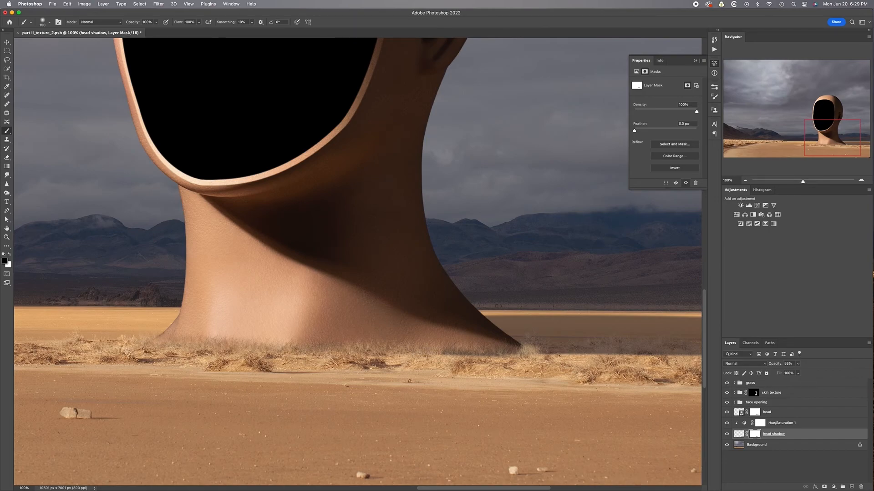
{"action": "scroll", "coordinate": [368, 374], "scroll_direction": "right", "scroll_amount": 10}
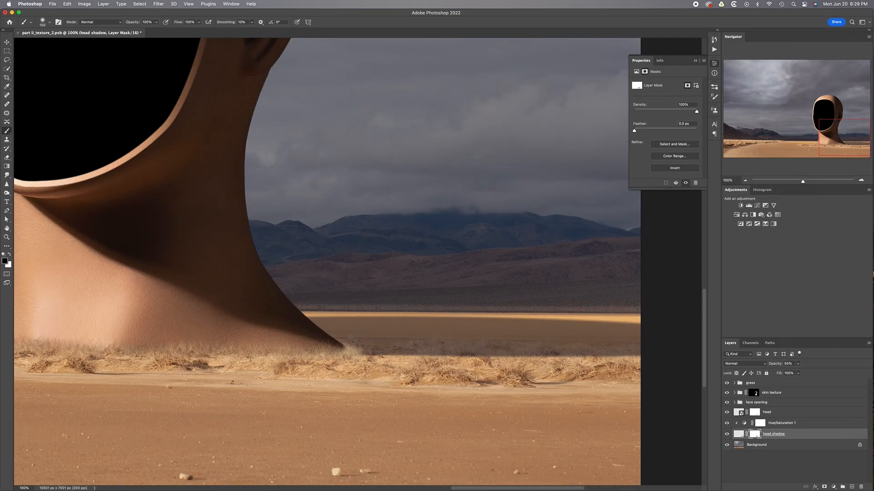
{"action": "scroll", "coordinate": [125, 382], "scroll_direction": "left", "scroll_amount": 5}
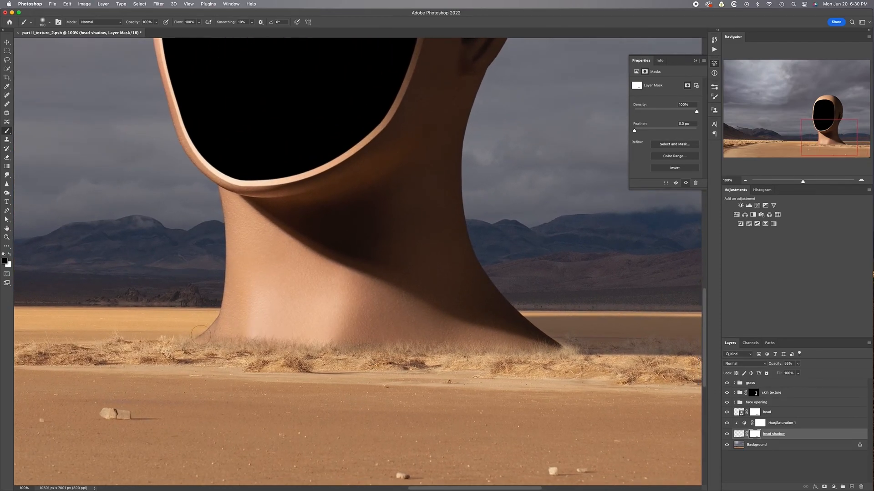
{"action": "key", "text": "super+minus"}
{"action": "key", "text": "super+minus"}
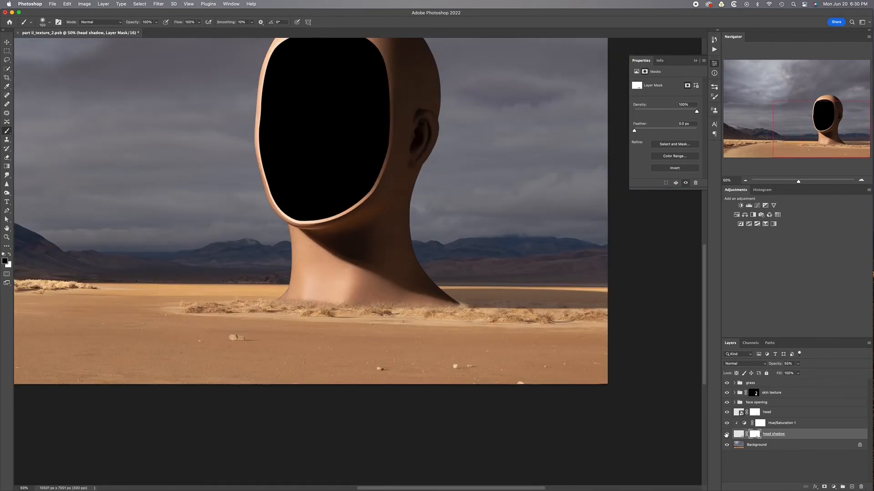
{"action": "left_click", "coordinate": [727, 435]}
{"action": "left_click", "coordinate": [727, 435]}
{"action": "left_click", "coordinate": [726, 435]}
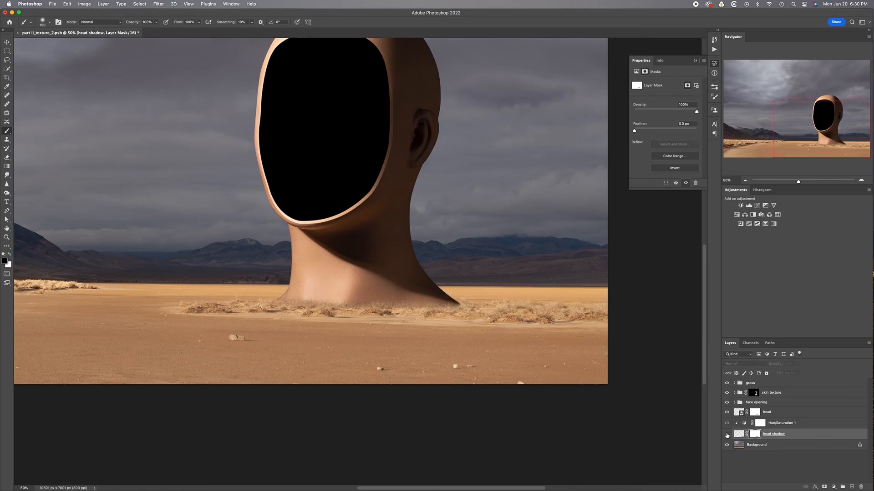
{"action": "left_click", "coordinate": [726, 435]}
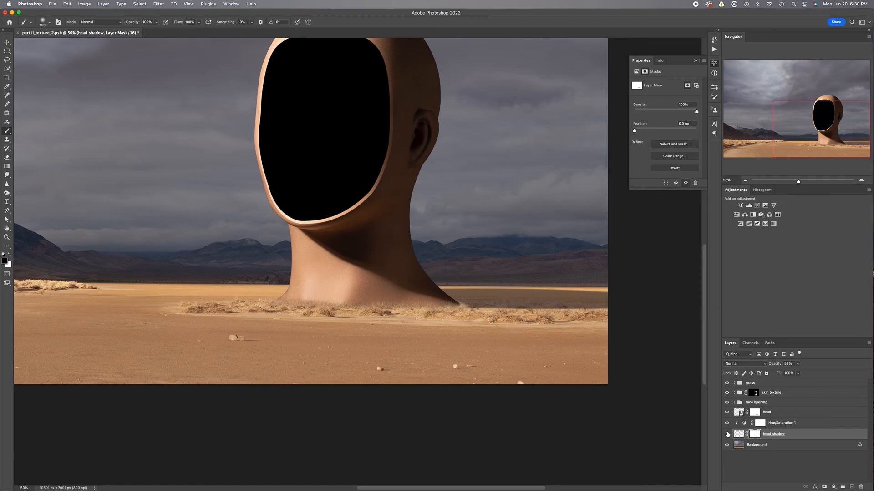
{"action": "left_click", "coordinate": [727, 435]}
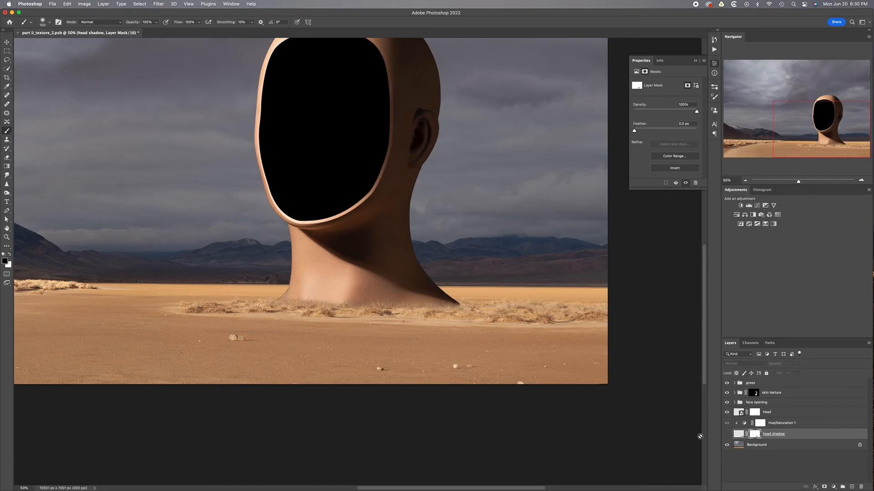
{"action": "left_click", "coordinate": [727, 435]}
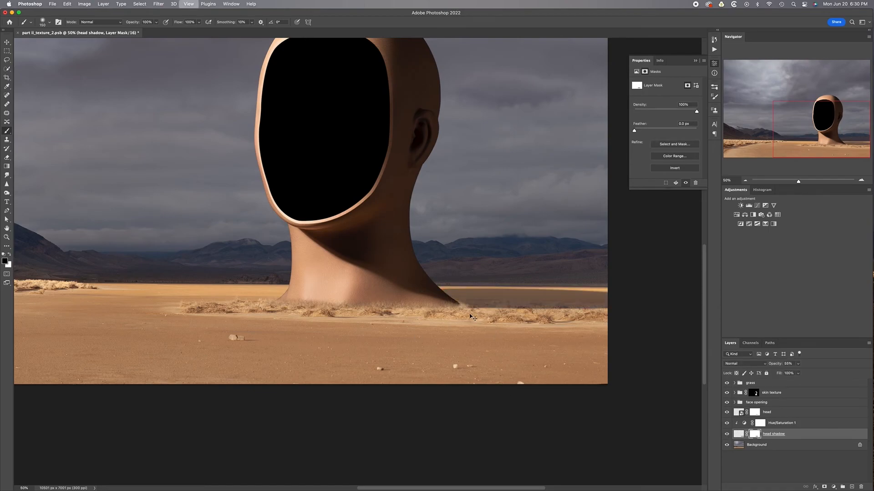
Paint black at 20% flow on the head shadow mask along the grass tops beside the neck, reducing the brush size to 100
{"action": "key", "text": "super+1"}
{"action": "left_click_drag", "start_coordinate": [562, 381], "coordinate": [247, 391]}
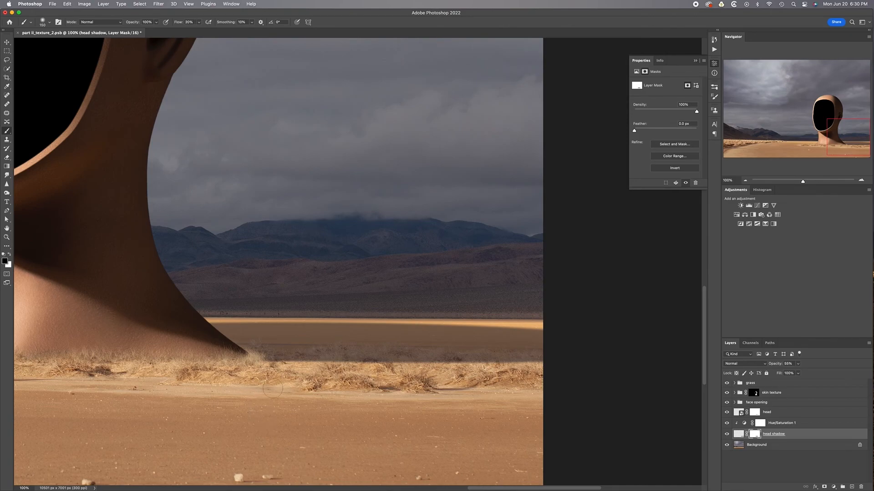
{"action": "key", "text": "bracketleft"}
{"action": "mouse_move", "coordinate": [312, 363]}
{"action": "left_mouse_down"}
{"action": "mouse_move", "coordinate": [353, 362]}
{"action": "mouse_move", "coordinate": [304, 363]}
{"action": "left_mouse_up"}
{"action": "mouse_move", "coordinate": [380, 363]}
{"action": "left_mouse_down"}
{"action": "mouse_move", "coordinate": [530, 365]}
{"action": "mouse_move", "coordinate": [359, 362]}
{"action": "left_mouse_up"}
{"action": "key", "text": "bracketleft"}
{"action": "key", "text": "bracketleft"}
{"action": "key", "text": "bracketleft"}
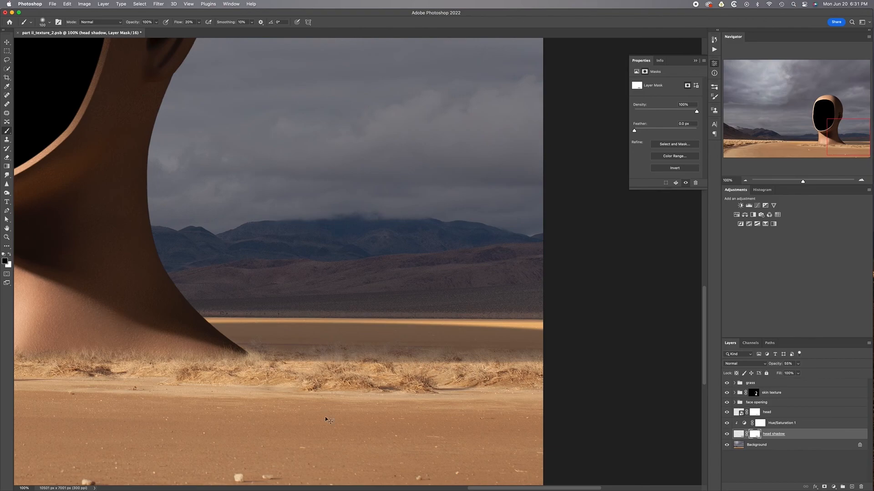
Collapse the mask properties and compare the whole image with and without the refined head shadow
{"action": "key", "text": "super+0"}
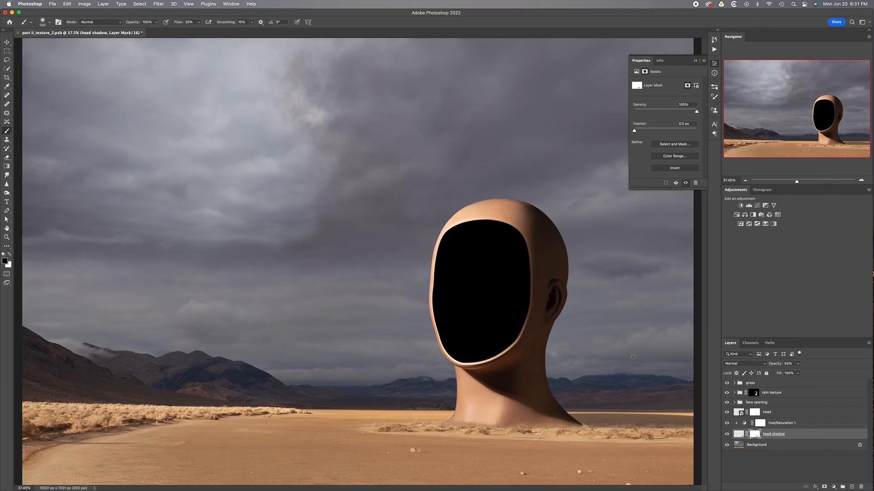
{"action": "left_click", "coordinate": [694, 61]}
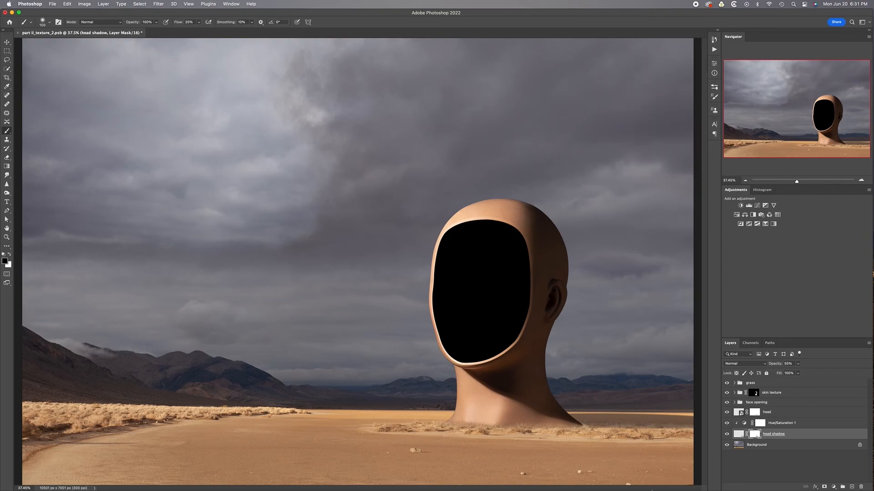
{"action": "left_click", "coordinate": [727, 434]}
{"action": "left_click", "coordinate": [727, 435]}
{"action": "left_click", "coordinate": [727, 434]}
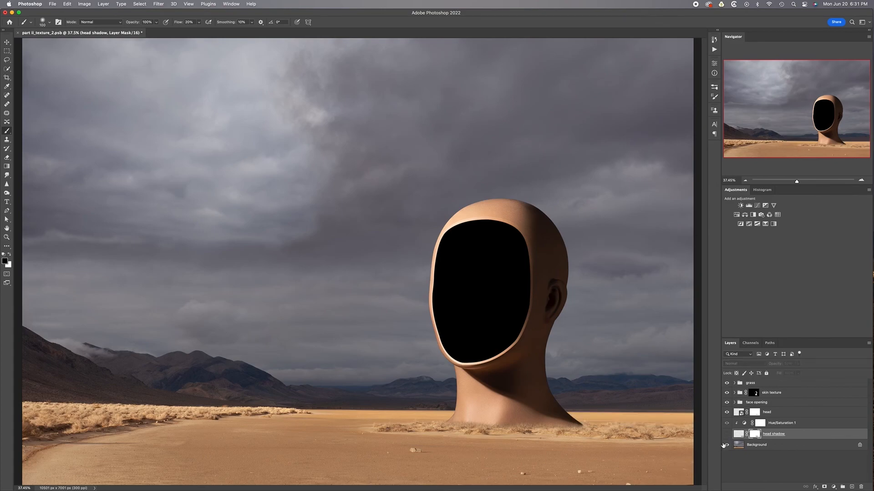
{"action": "left_click", "coordinate": [727, 434]}
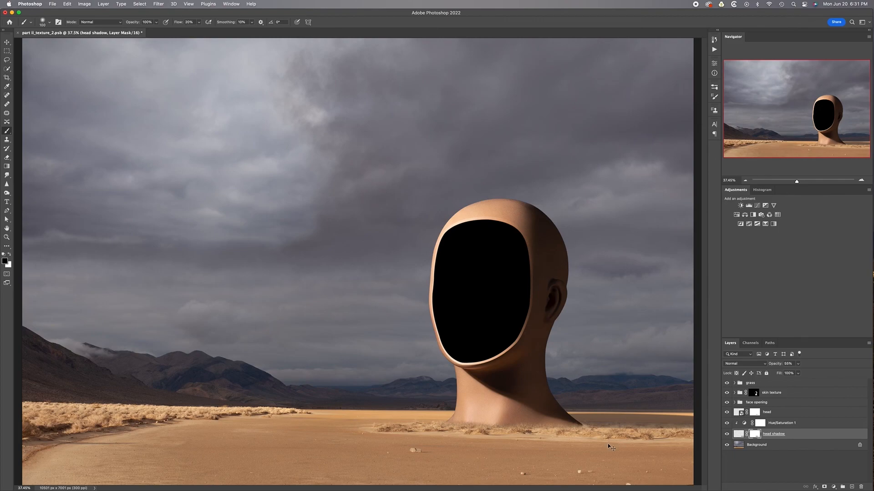
Inspect the head's skin, the grassy neck base and the ground shadow at full size, and review the complete composite
{"action": "key", "text": "super+minus"}
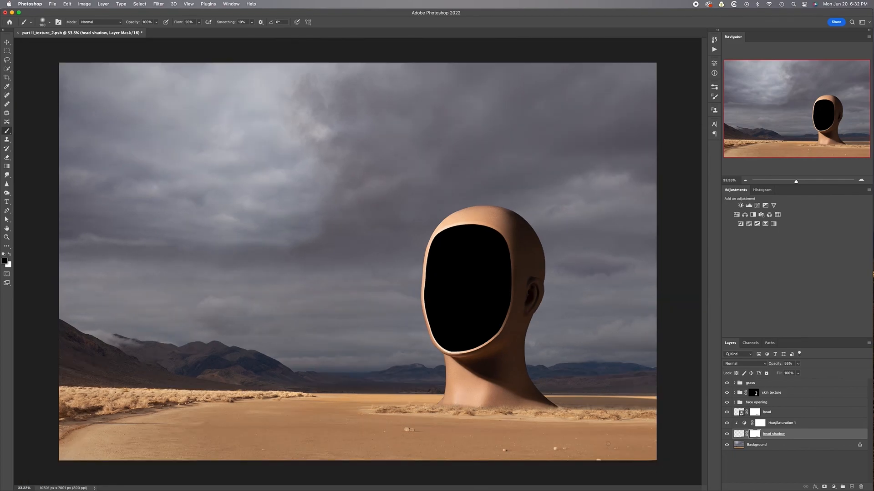
{"action": "key", "text": "super+1"}
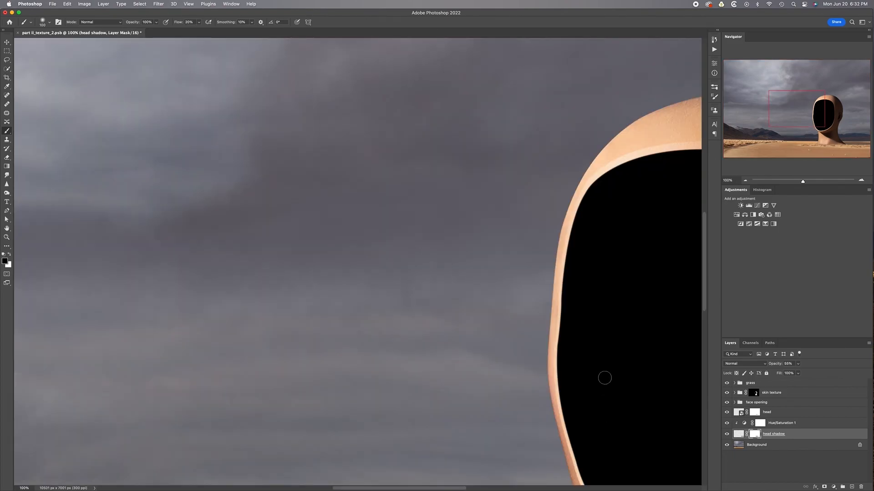
{"action": "key", "text": "v"}
{"action": "scroll", "coordinate": [609, 363], "scroll_direction": "right", "scroll_amount": 10}
{"action": "scroll", "coordinate": [609, 363], "scroll_direction": "down", "scroll_amount": 5}
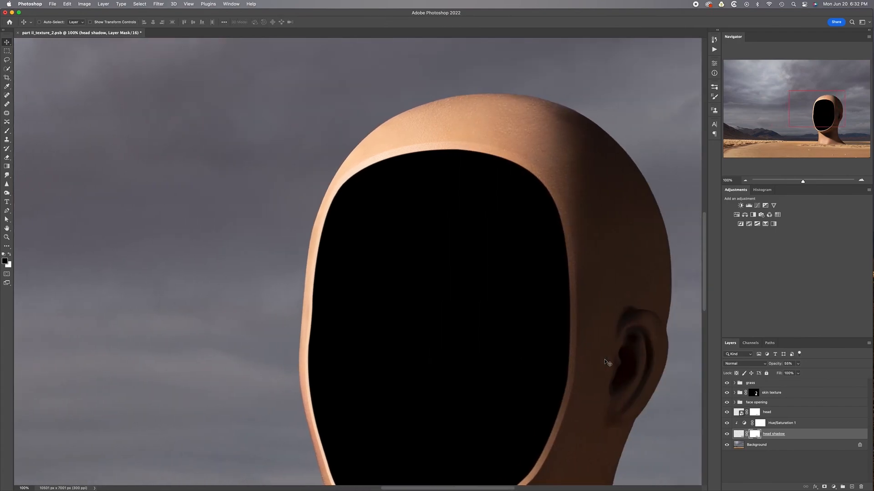
{"action": "scroll", "coordinate": [607, 363], "scroll_direction": "up", "scroll_amount": 4}
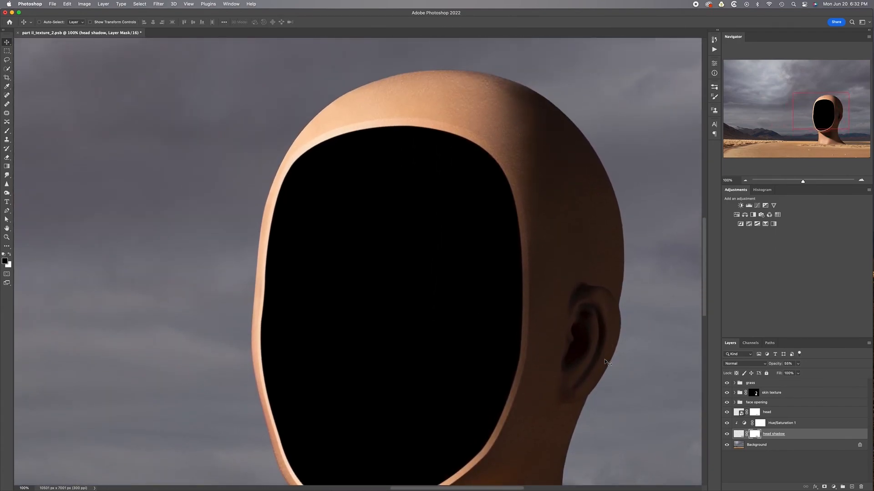
{"action": "scroll", "coordinate": [608, 363], "scroll_direction": "down", "scroll_amount": 15}
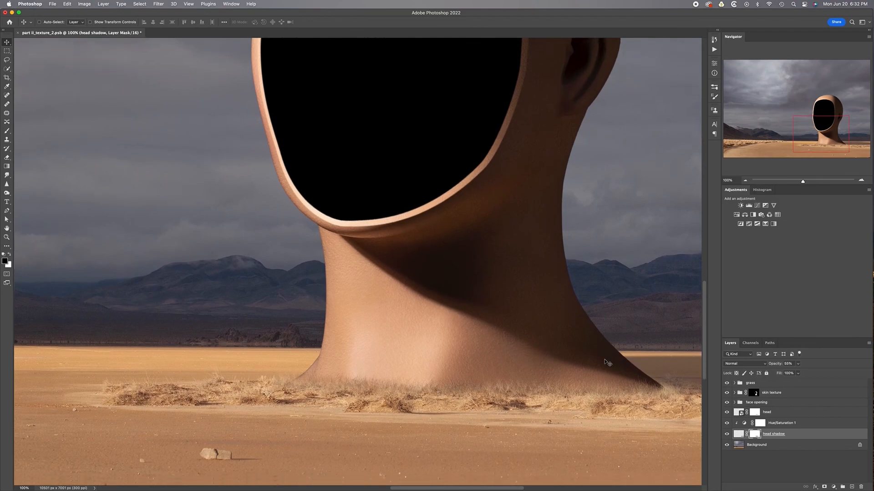
{"action": "scroll", "coordinate": [608, 363], "scroll_direction": "right", "scroll_amount": 10}
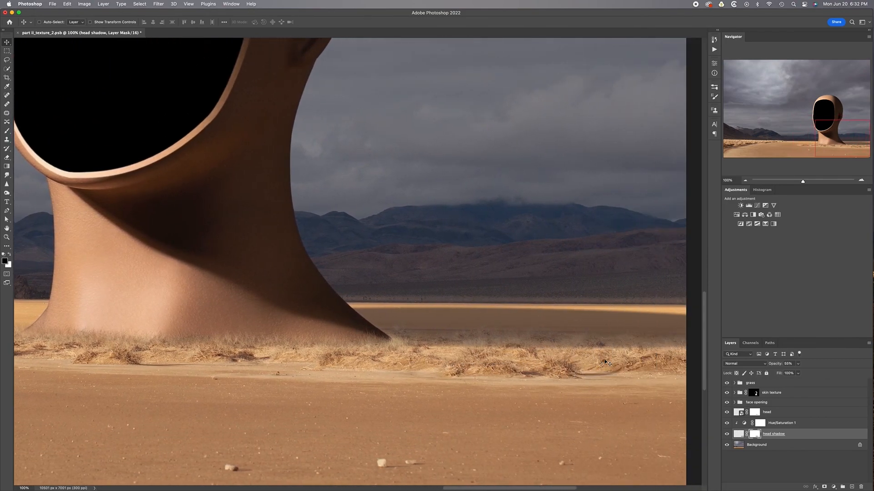
{"action": "key", "text": "super+0"}
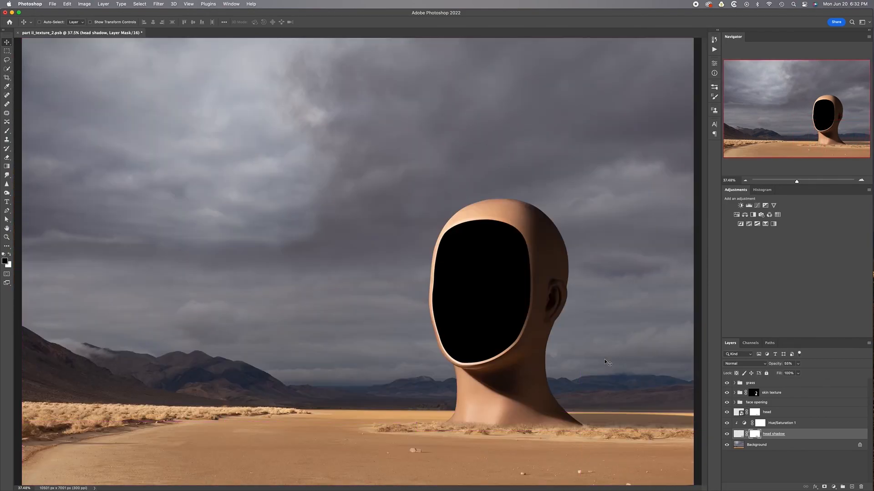
{"action": "key", "text": "super+minus"}
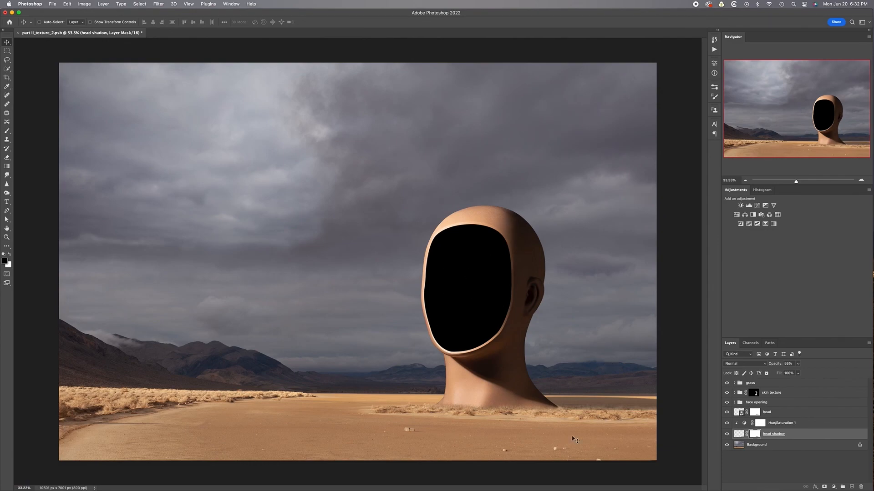